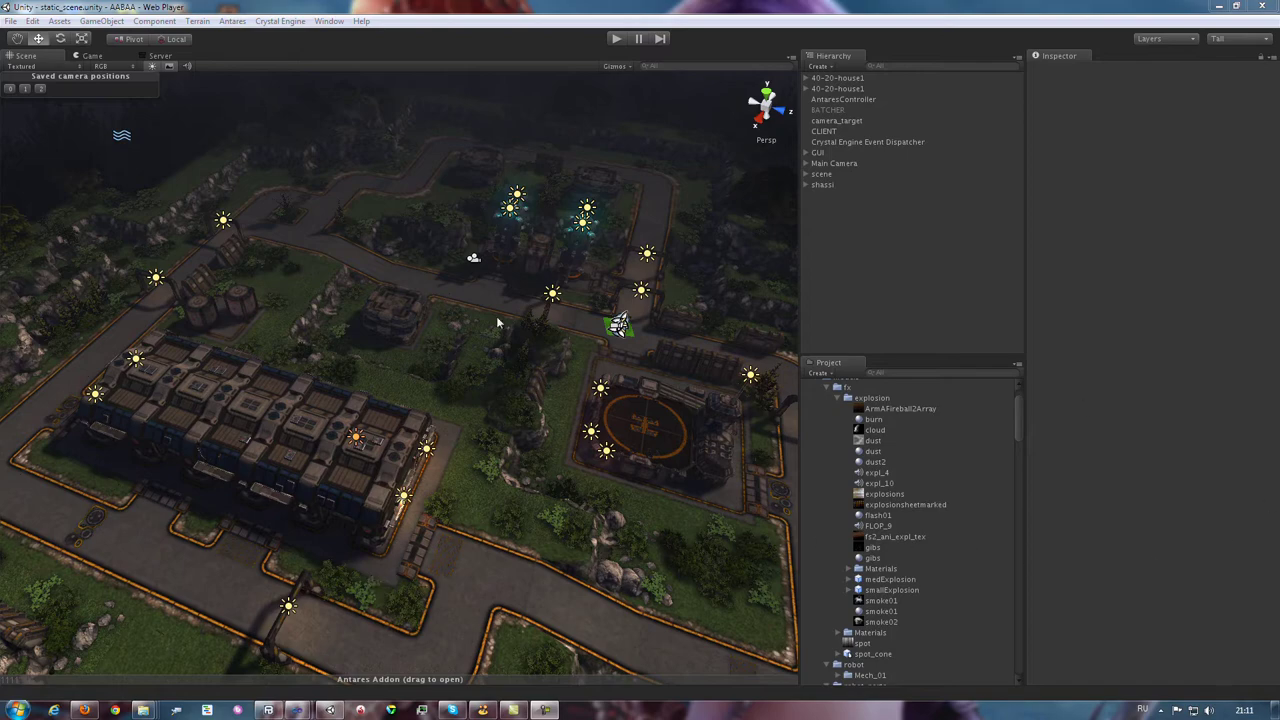
Step: Frame the mech from saved camera position 2, then open the CLIENT object's UNIVERSE graph
{"action": "left_click", "coordinate": [39, 86]}
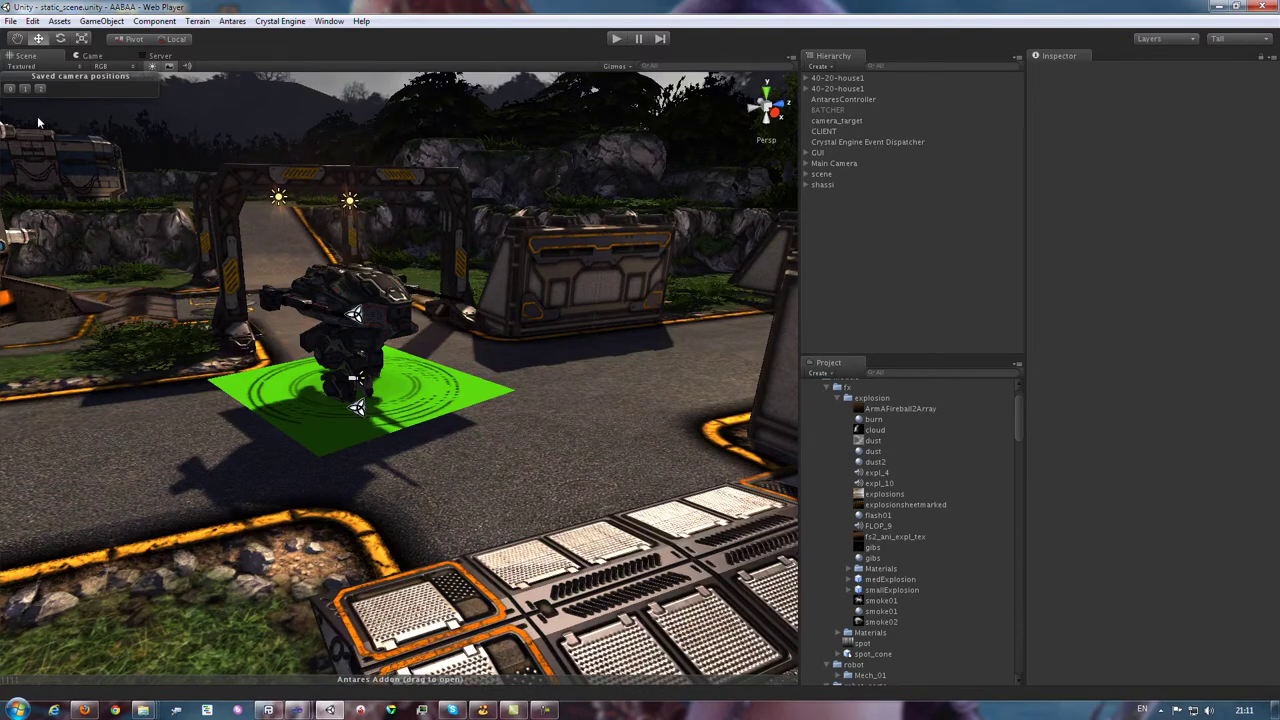
{"action": "scroll", "coordinate": [184, 312], "scroll_direction": "down", "scroll_amount": 3}
{"action": "scroll", "coordinate": [190, 315], "scroll_direction": "down", "scroll_amount": 2}
{"action": "key", "text": "f"}
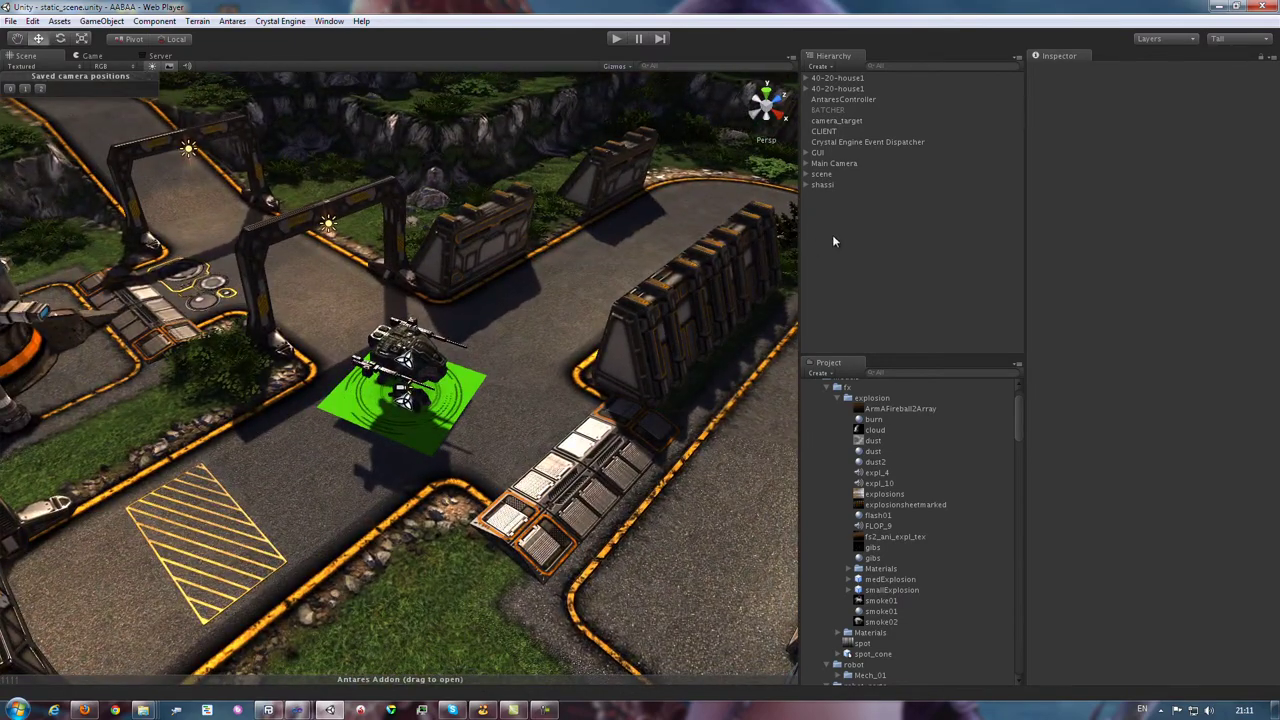
{"action": "left_click", "coordinate": [838, 134]}
{"action": "left_click", "coordinate": [1077, 251]}
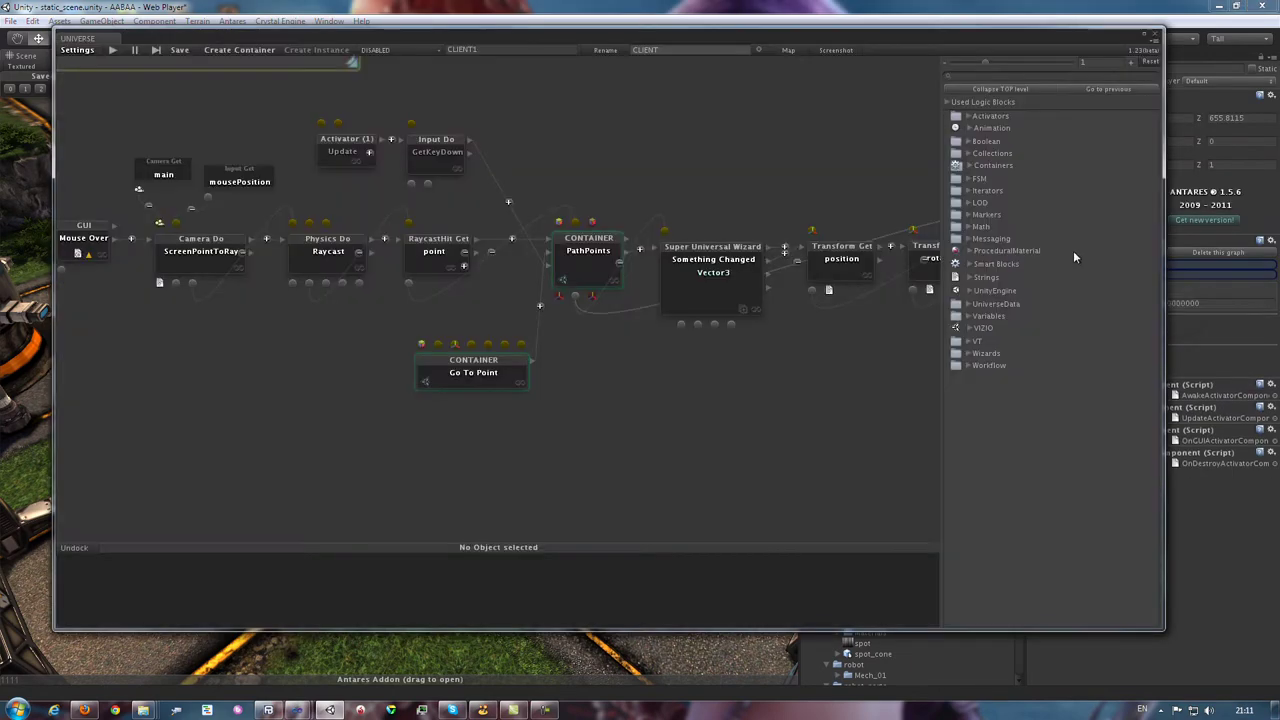
{"action": "left_click_drag", "start_coordinate": [636, 438], "coordinate": [820, 423]}
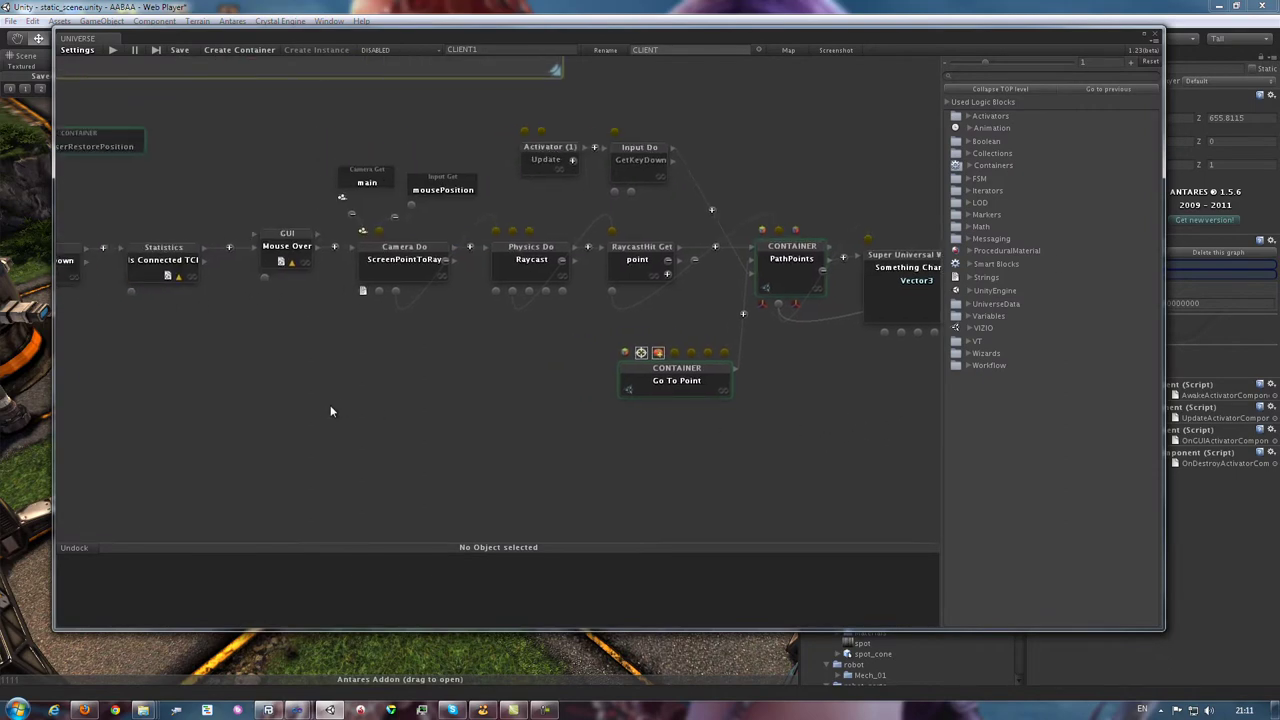
{"action": "mouse_move", "coordinate": [334, 411]}
{"action": "left_mouse_down"}
{"action": "mouse_move", "coordinate": [473, 415]}
{"action": "mouse_move", "coordinate": [334, 408]}
{"action": "left_mouse_up"}
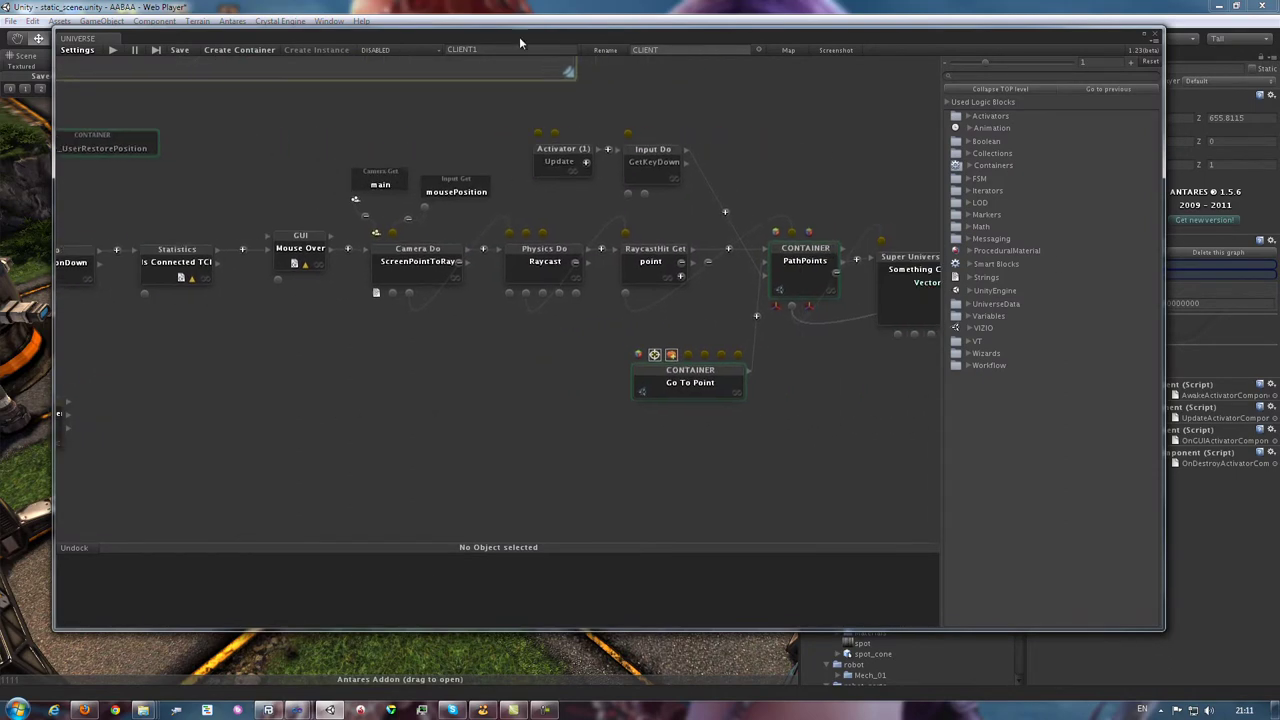
{"action": "mouse_move", "coordinate": [472, 29]}
{"action": "left_mouse_down"}
{"action": "mouse_move", "coordinate": [839, 87]}
{"action": "mouse_move", "coordinate": [545, 64]}
{"action": "left_mouse_up"}
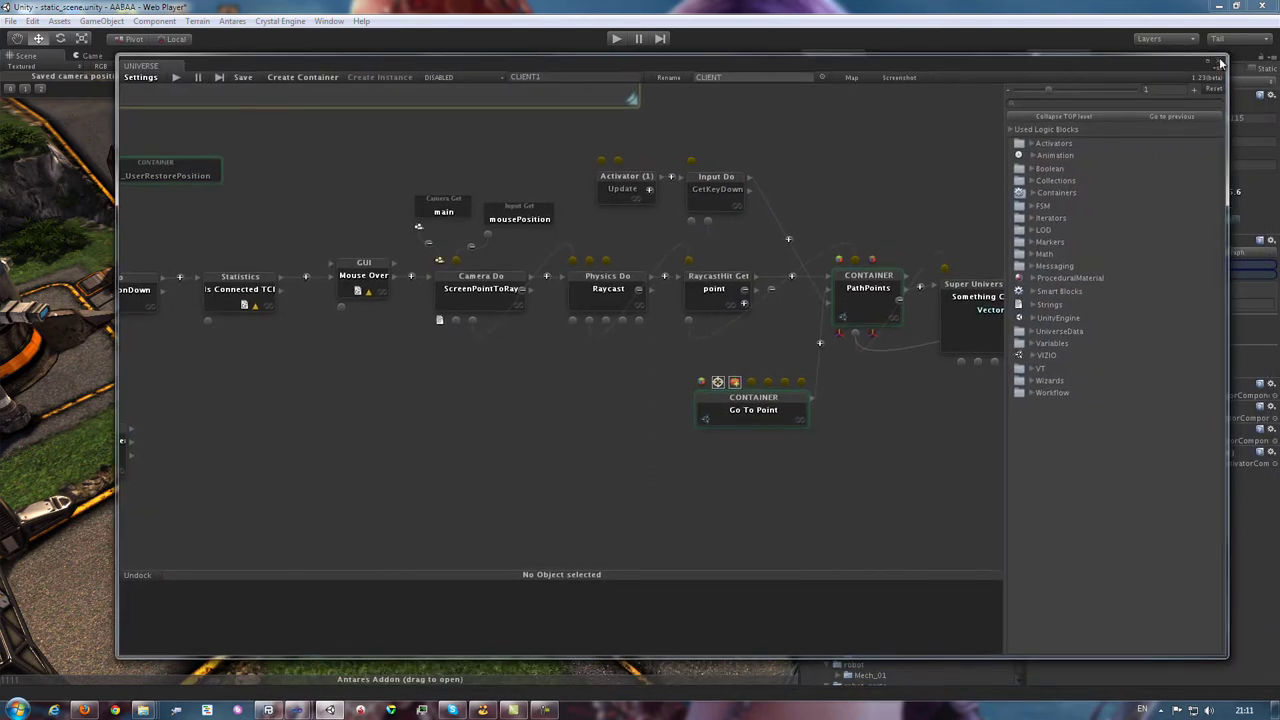
{"action": "mouse_move", "coordinate": [872, 171]}
{"action": "left_mouse_down"}
{"action": "mouse_move", "coordinate": [726, 200]}
{"action": "mouse_move", "coordinate": [487, 412]}
{"action": "mouse_move", "coordinate": [479, 363]}
{"action": "left_mouse_up"}
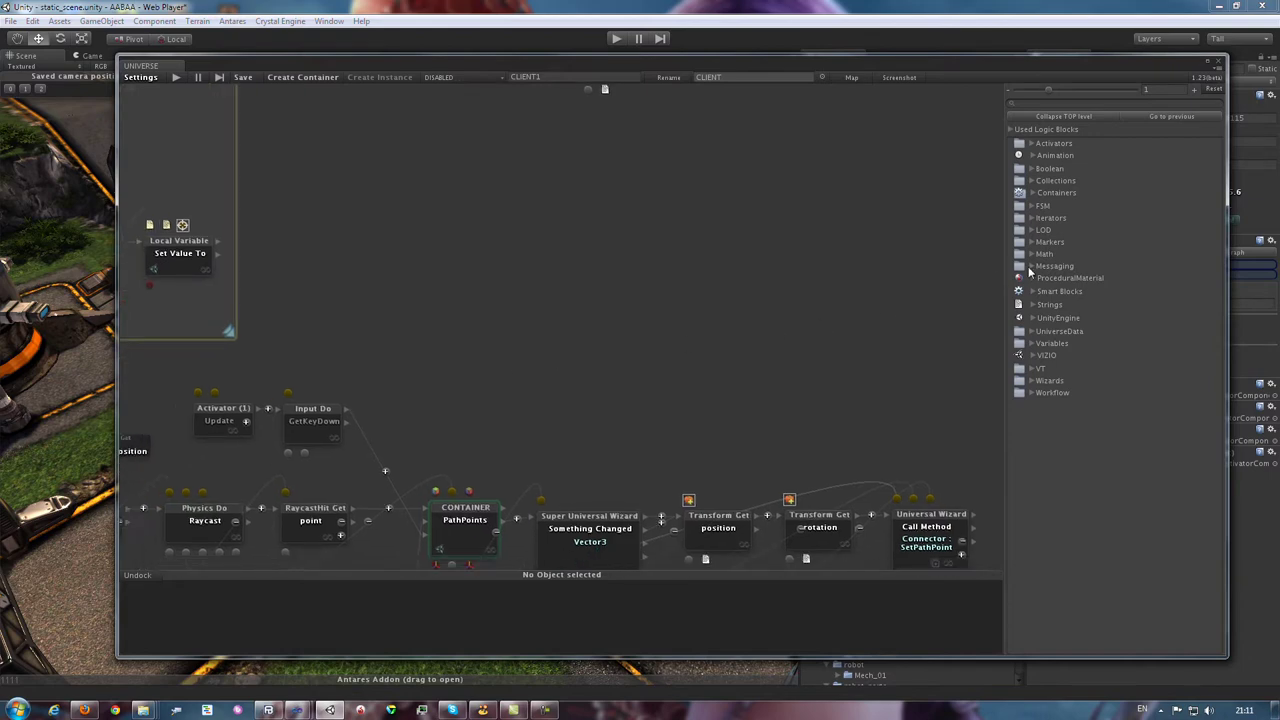
Step: Search 'instantiate' and drop an Object Do Instantiate block from UnityEngine > Object onto the graph
{"action": "left_click", "coordinate": [1055, 191]}
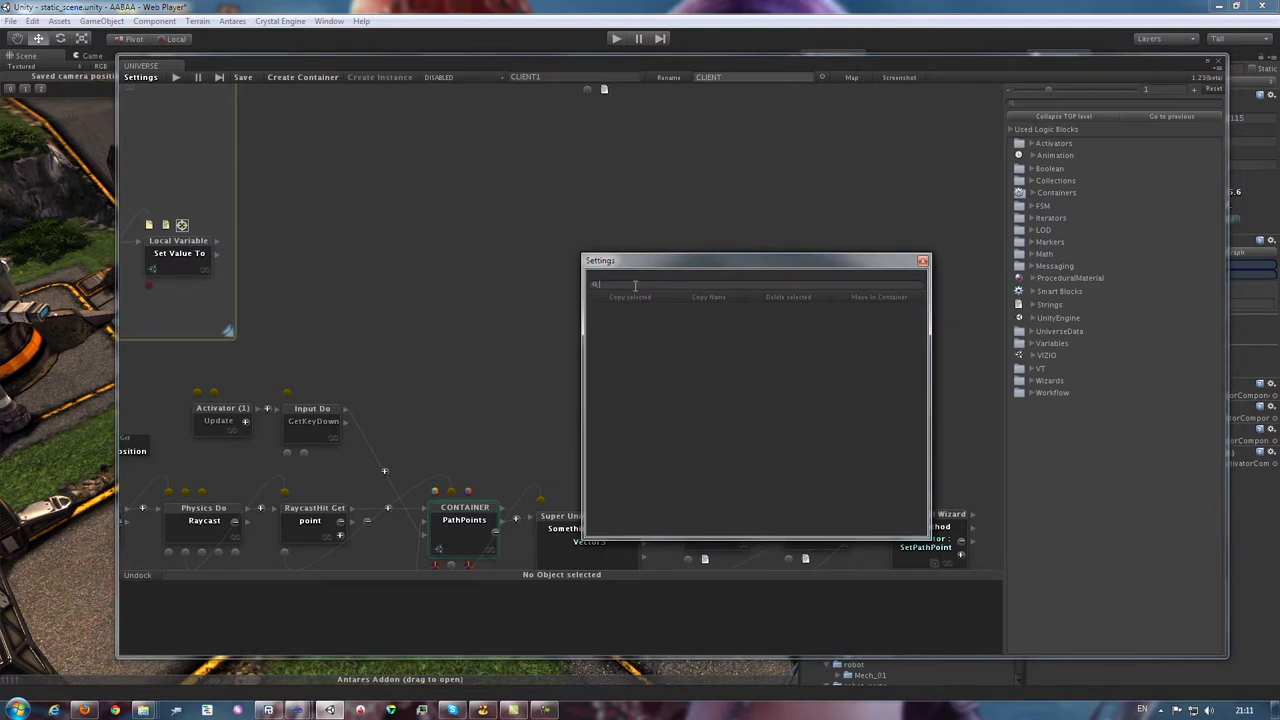
{"action": "type", "text": "ient"}
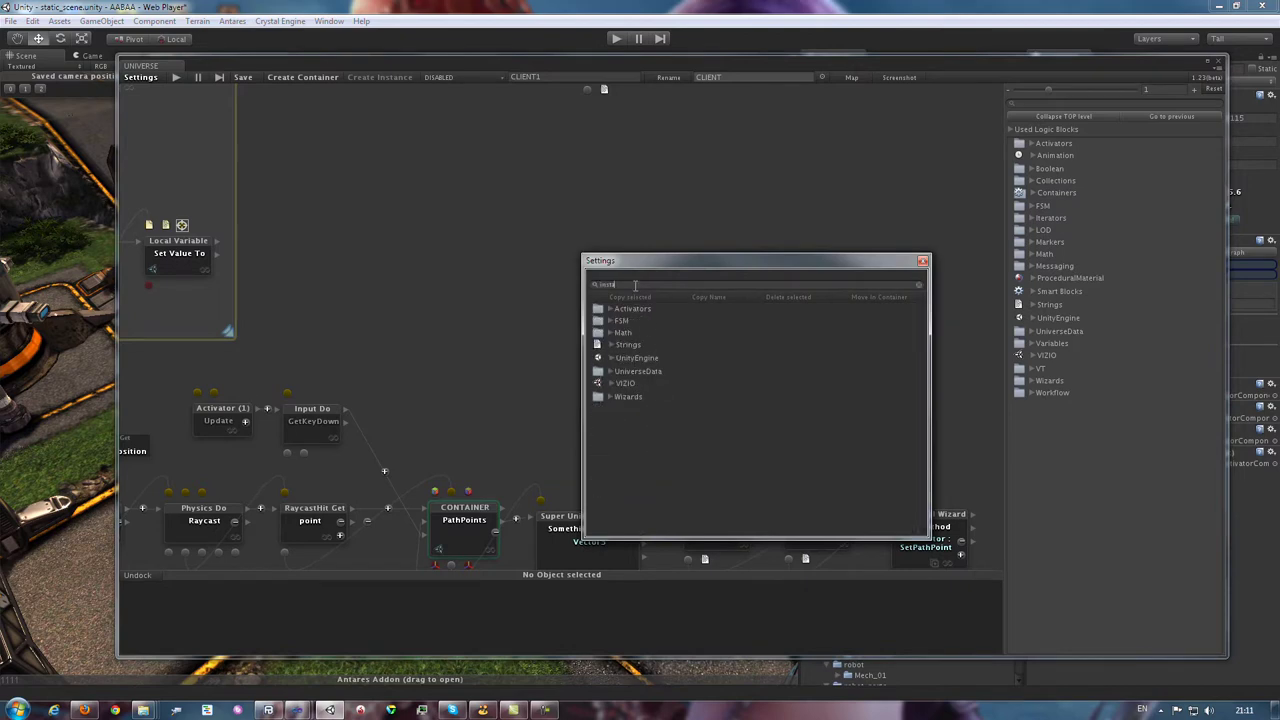
{"action": "type", "text": "t"}
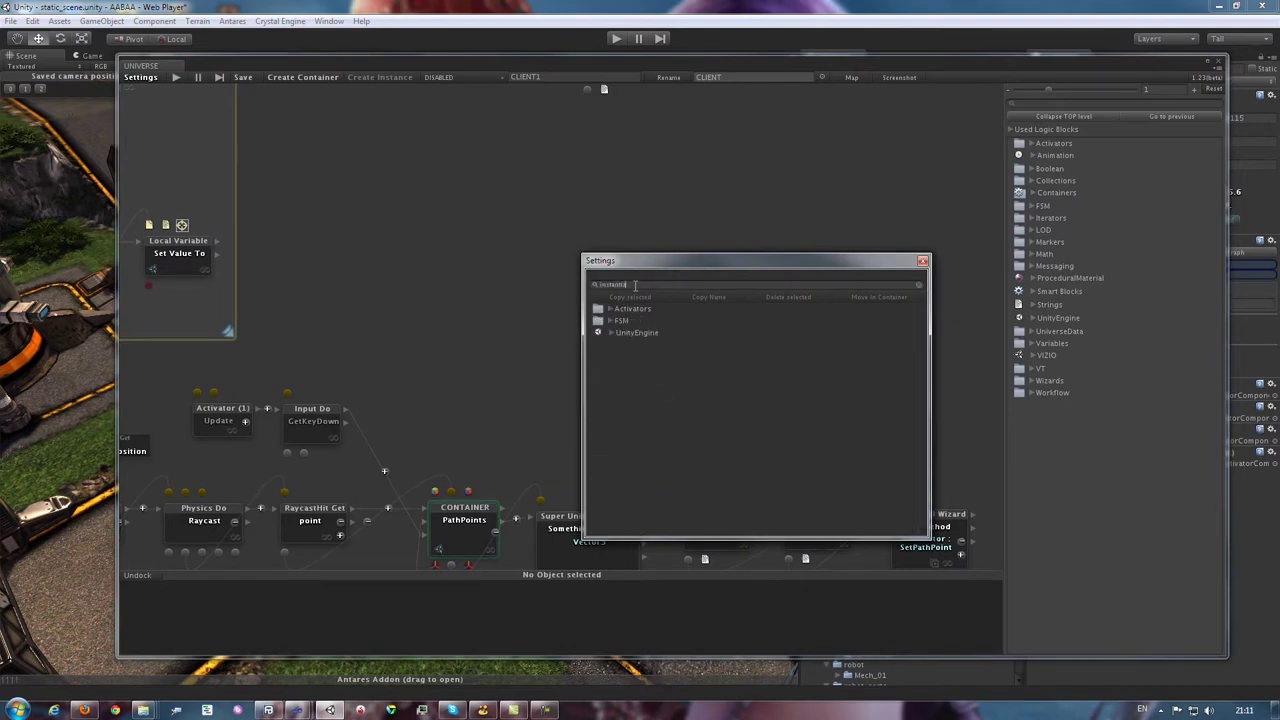
{"action": "left_click", "coordinate": [622, 333]}
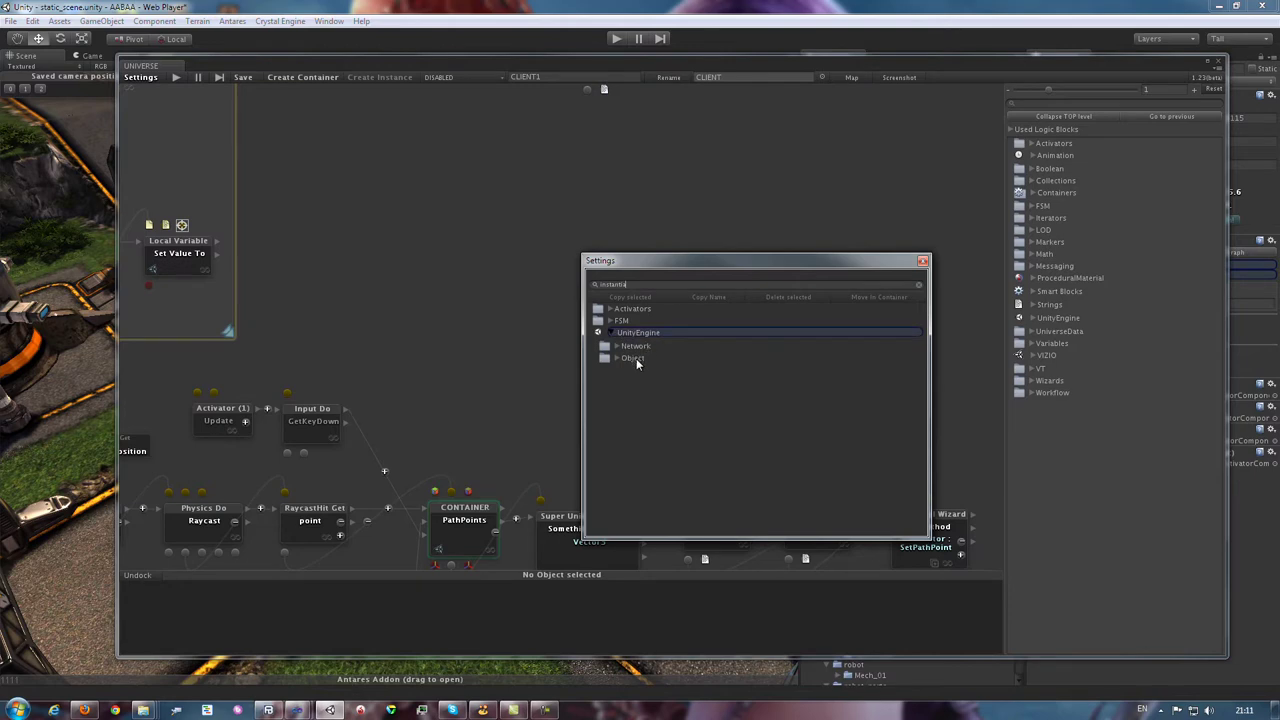
{"action": "left_click", "coordinate": [636, 358]}
{"action": "left_click", "coordinate": [648, 371]}
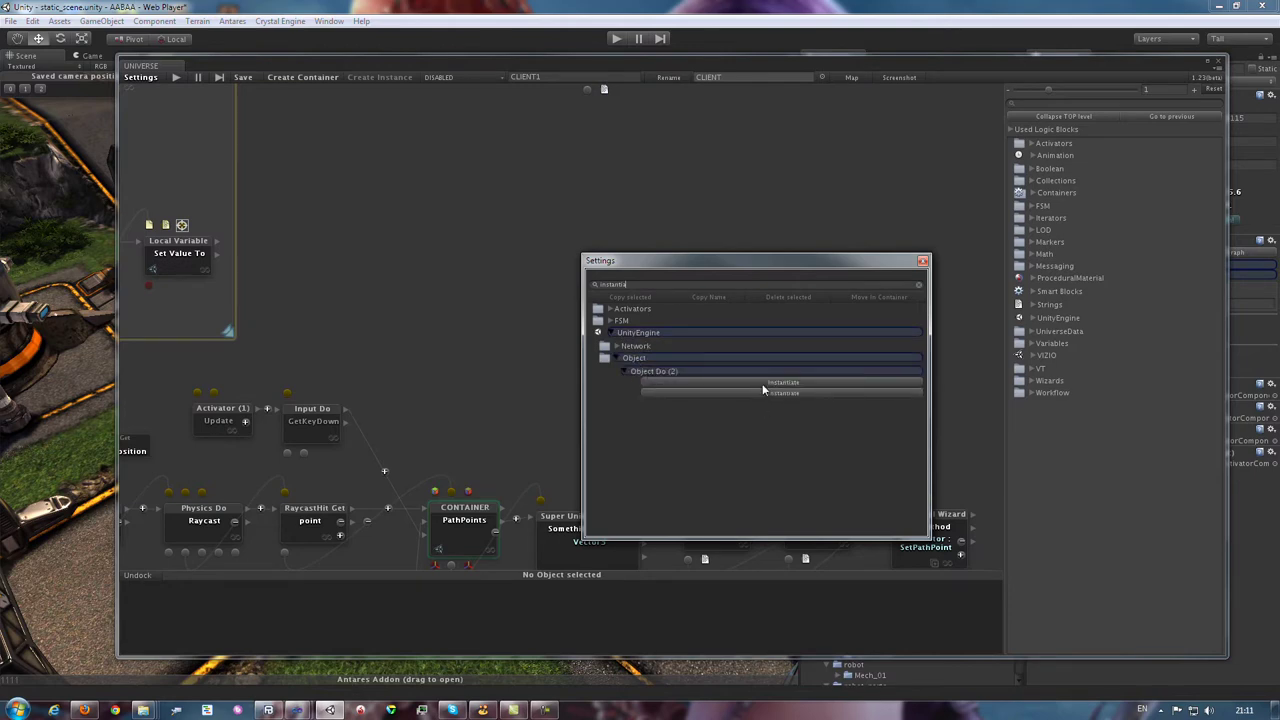
{"action": "left_click_drag", "start_coordinate": [763, 390], "coordinate": [534, 308]}
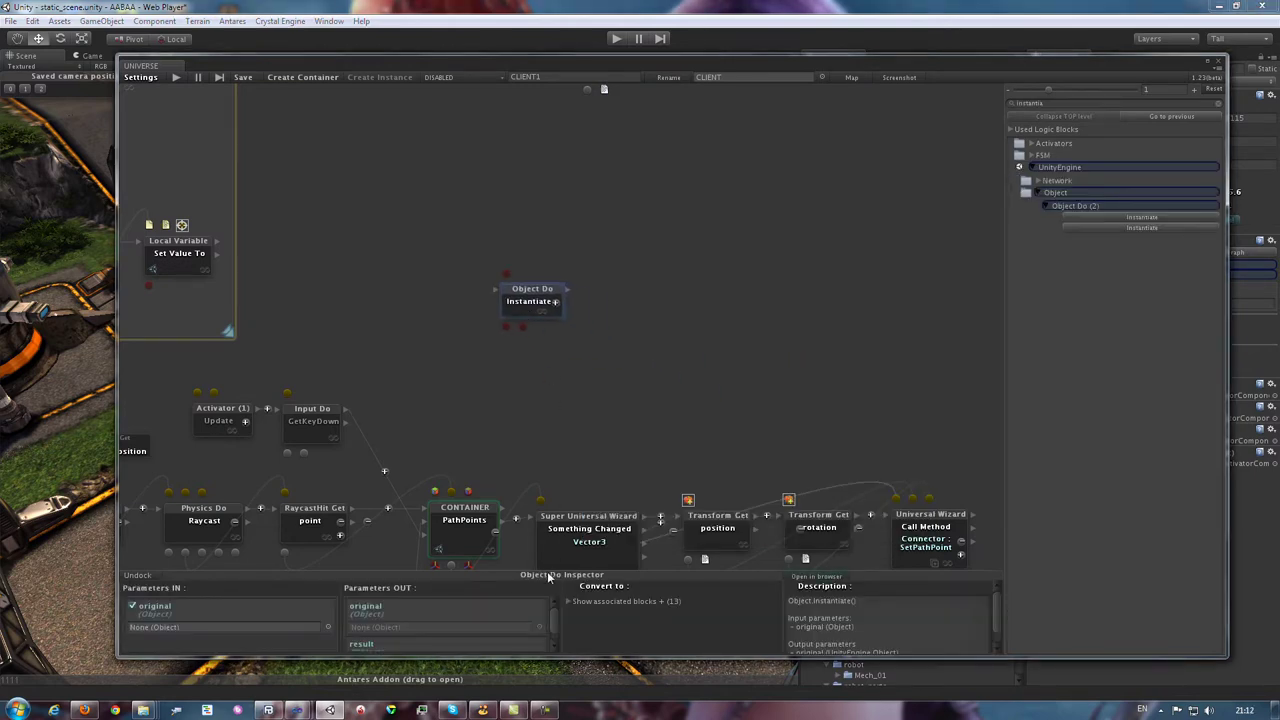
{"action": "left_click", "coordinate": [1012, 29]}
{"action": "type", "text": "gameobject"}
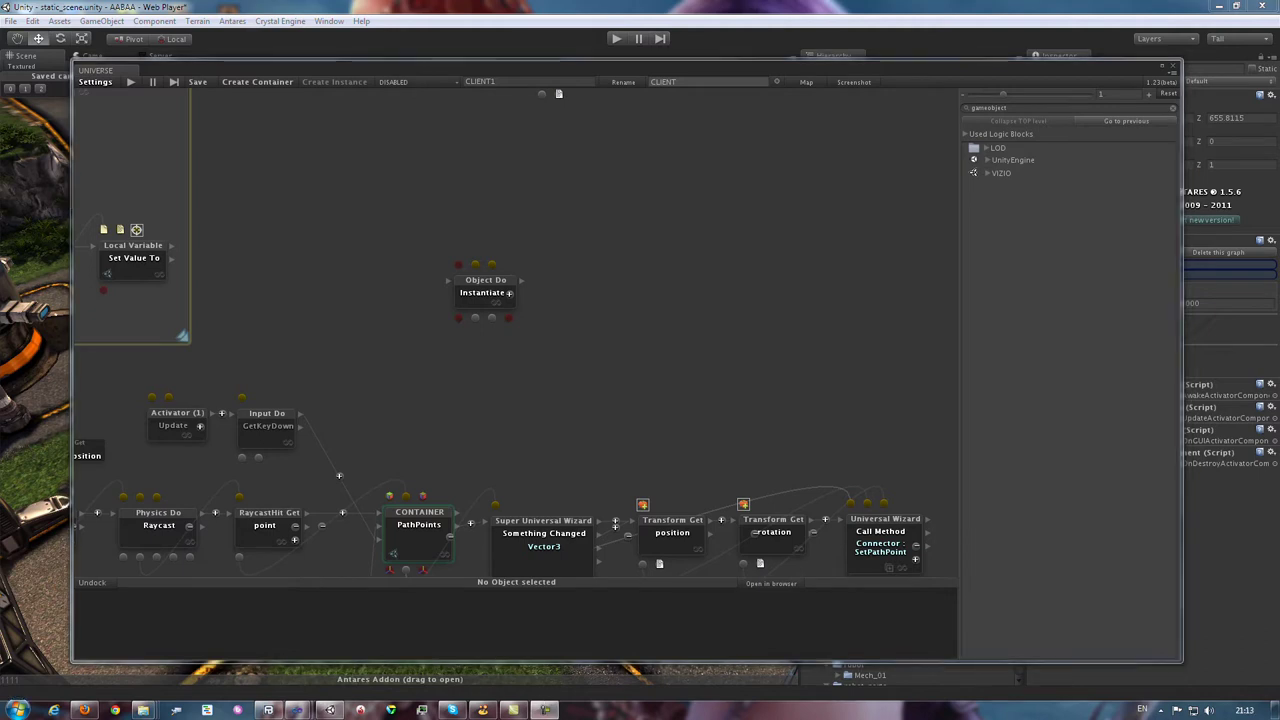
Step: Add a GameObject Get transform block and connect Object Do Instantiate to it
{"action": "key", "text": "alt+shift"}
{"action": "key", "text": "alt+shift"}
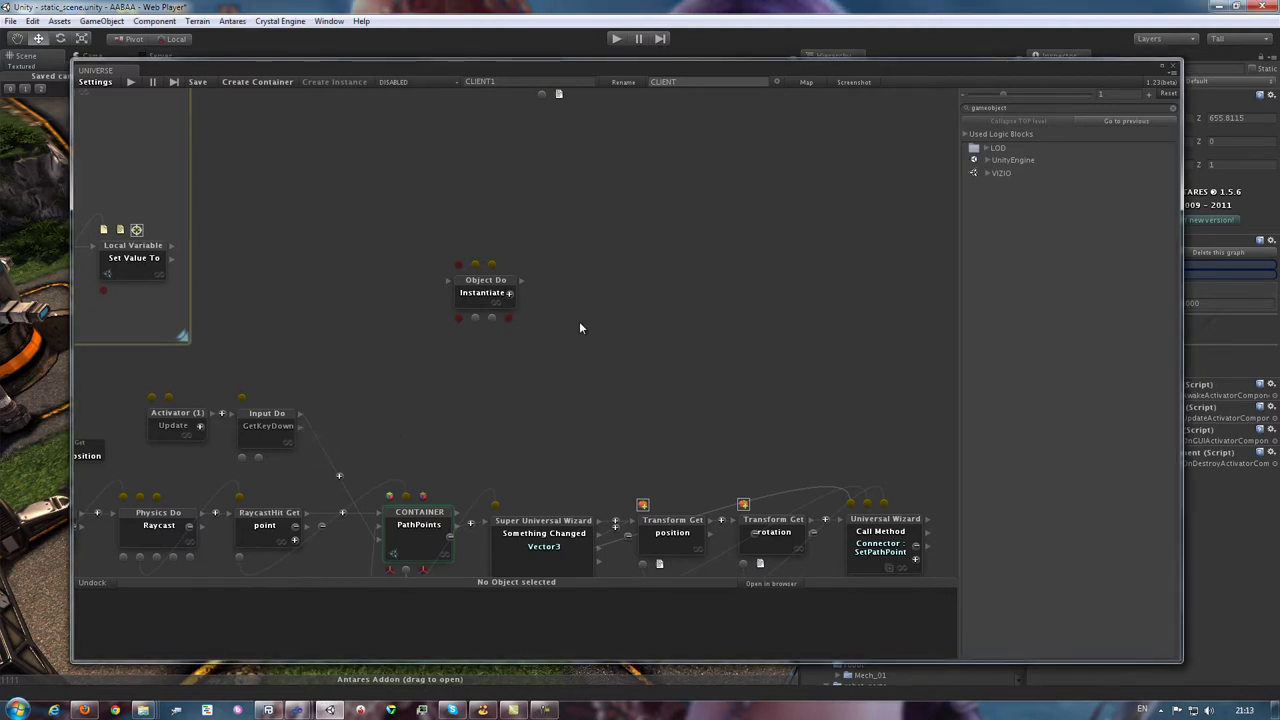
{"action": "double_click", "coordinate": [575, 320]}
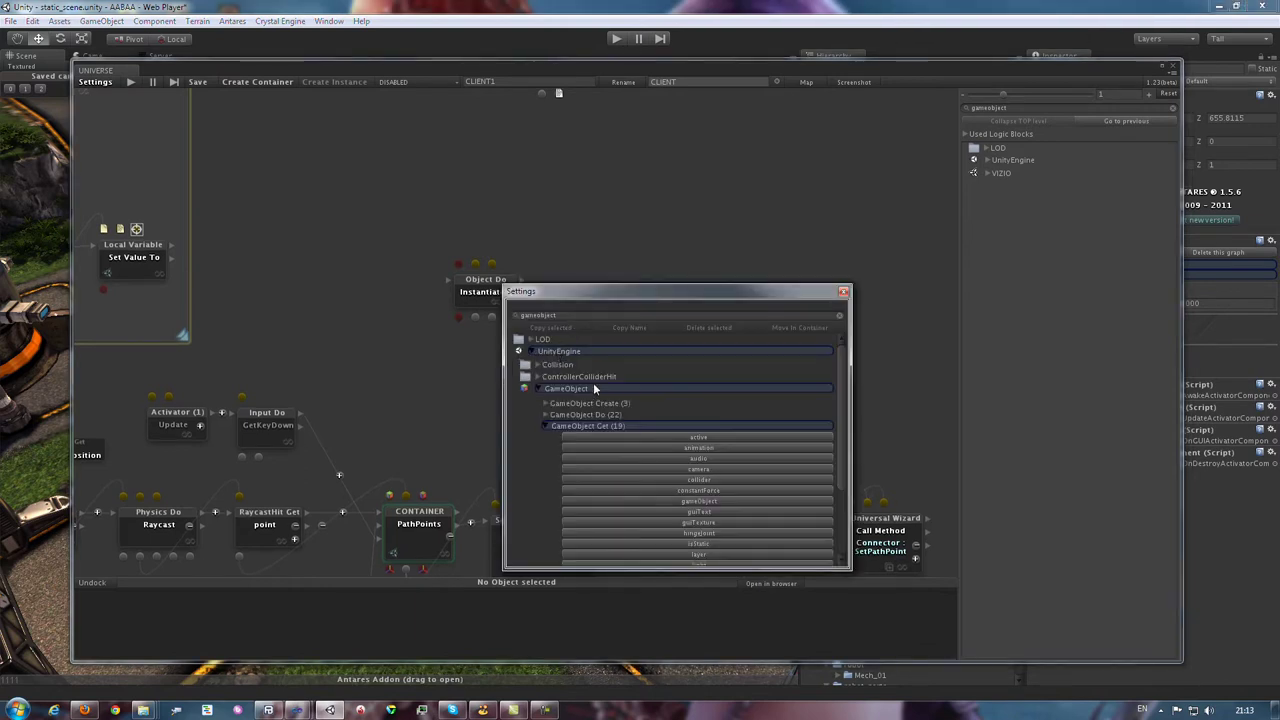
{"action": "scroll", "coordinate": [660, 420], "scroll_direction": "down", "scroll_amount": 3}
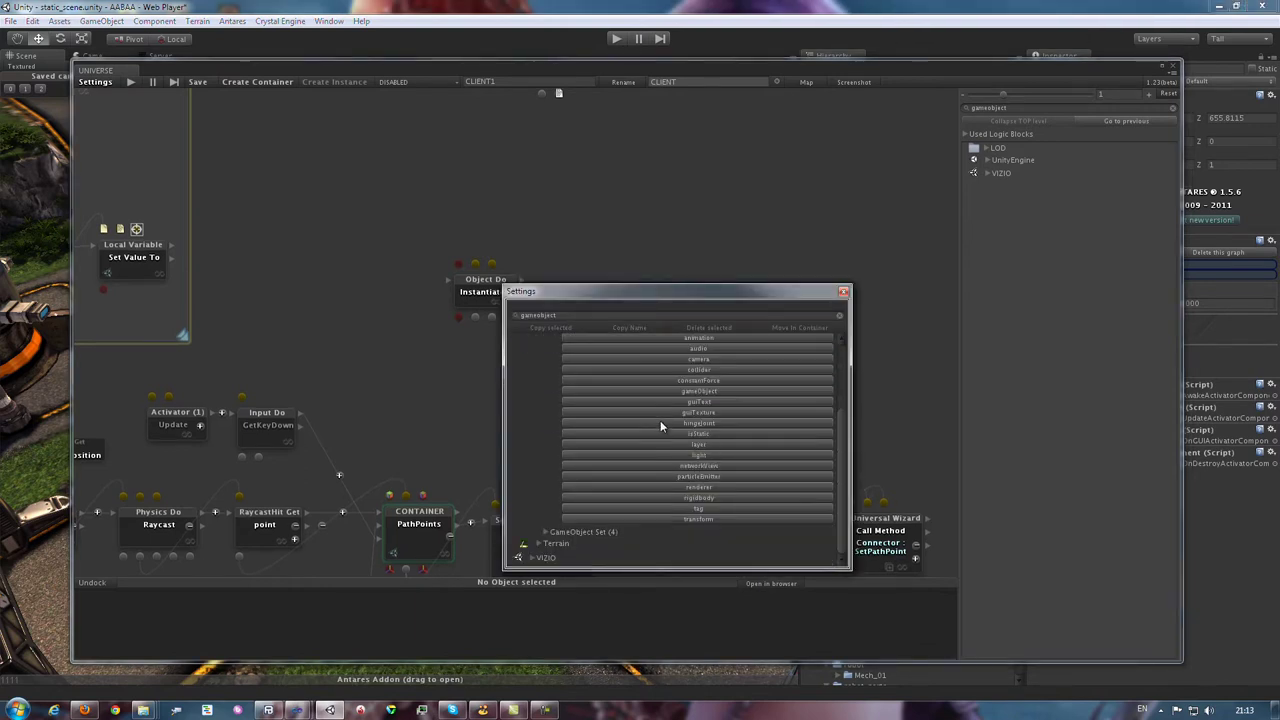
{"action": "left_click", "coordinate": [686, 520]}
{"action": "left_click", "coordinate": [598, 294]}
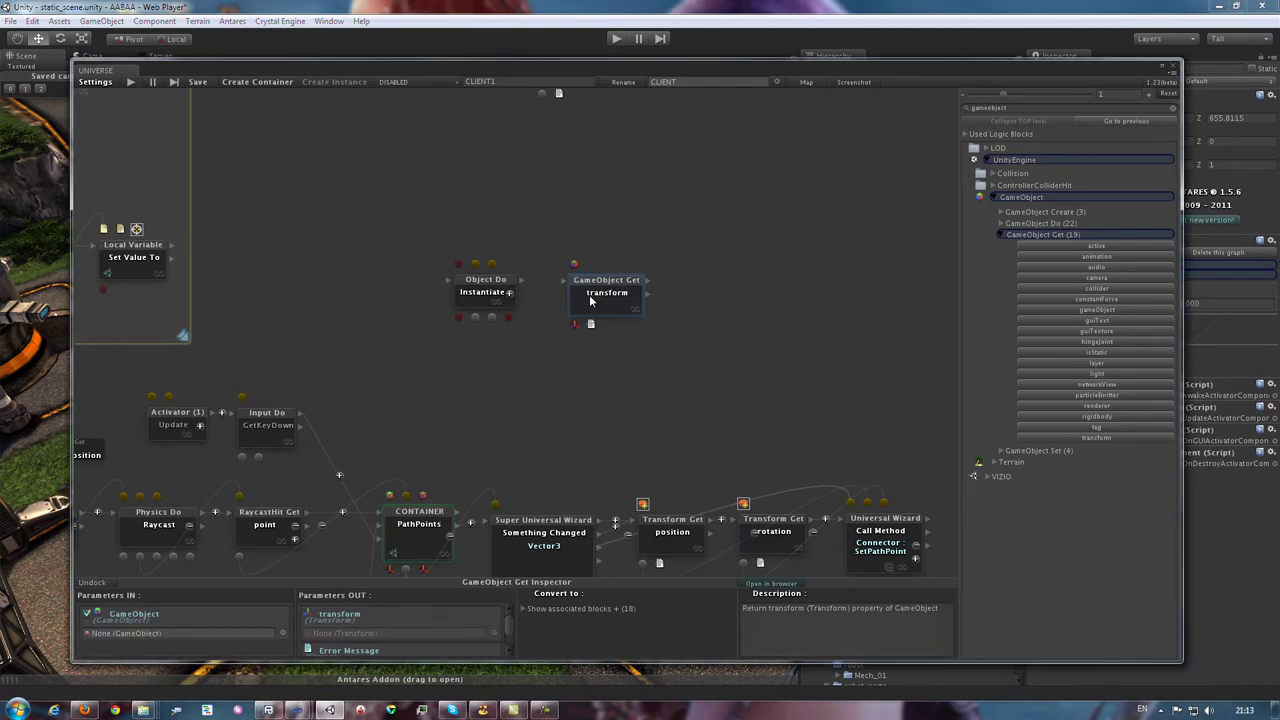
{"action": "left_click_drag", "start_coordinate": [525, 285], "coordinate": [565, 284]}
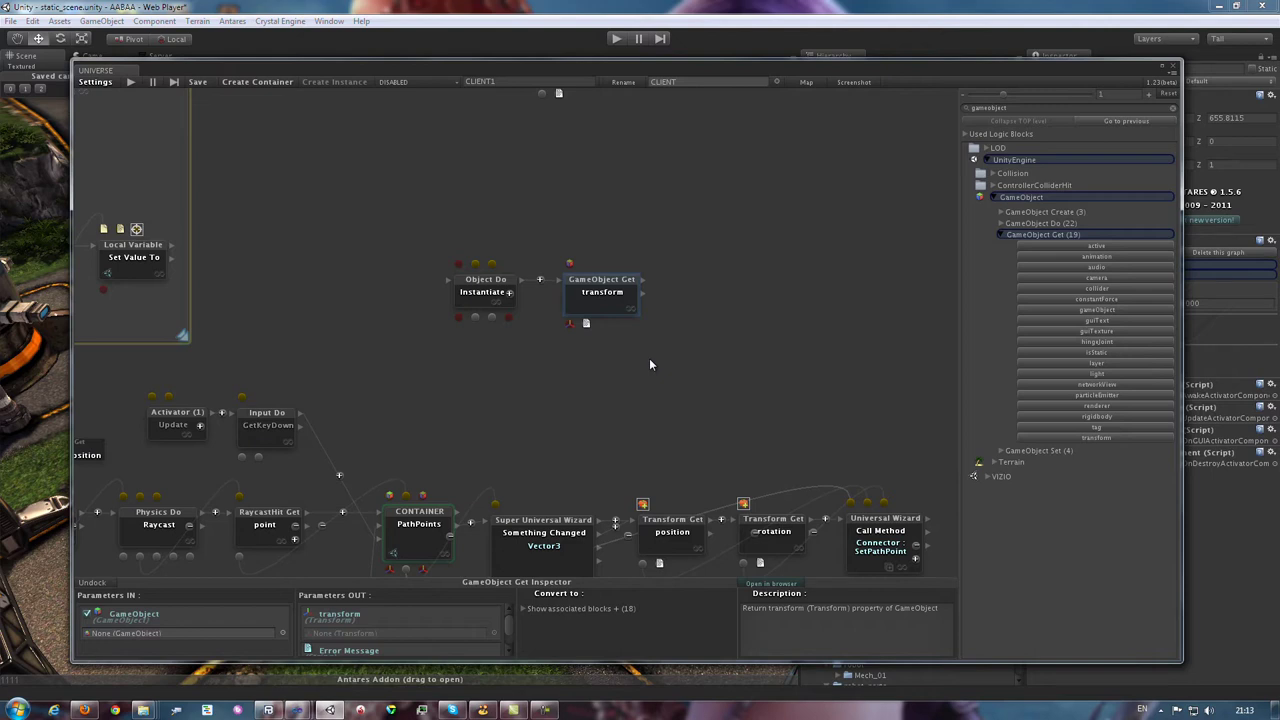
Step: Select the Instantiate and transform blocks together and bring up the block settings window
{"action": "left_click", "coordinate": [620, 374]}
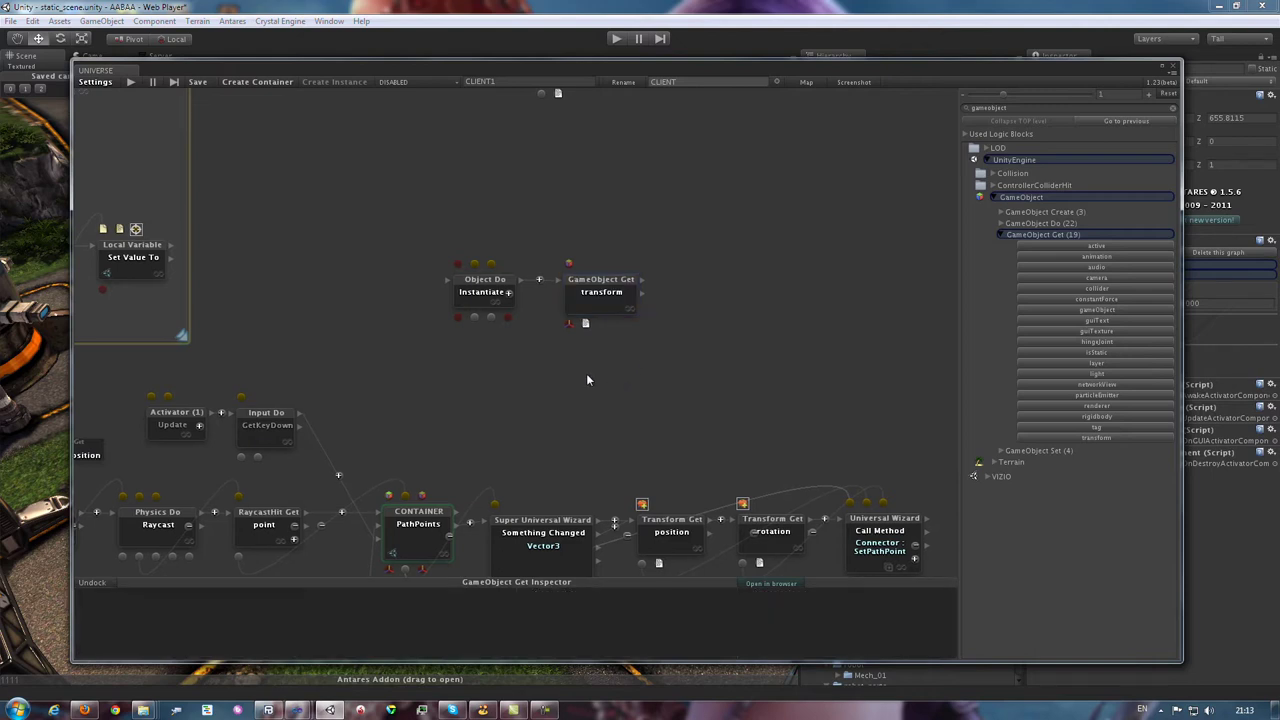
{"action": "left_click_drag", "start_coordinate": [422, 214], "coordinate": [681, 360]}
{"action": "double_click", "coordinate": [601, 291]}
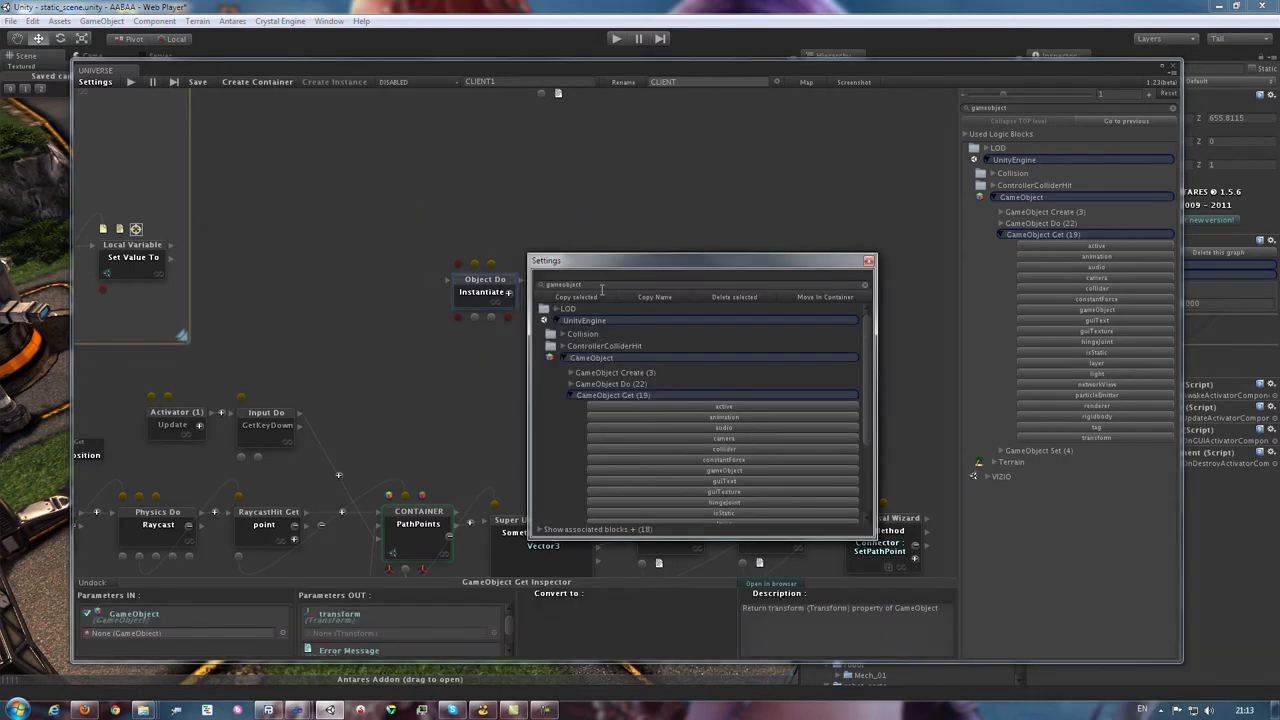
{"action": "left_click", "coordinate": [569, 321]}
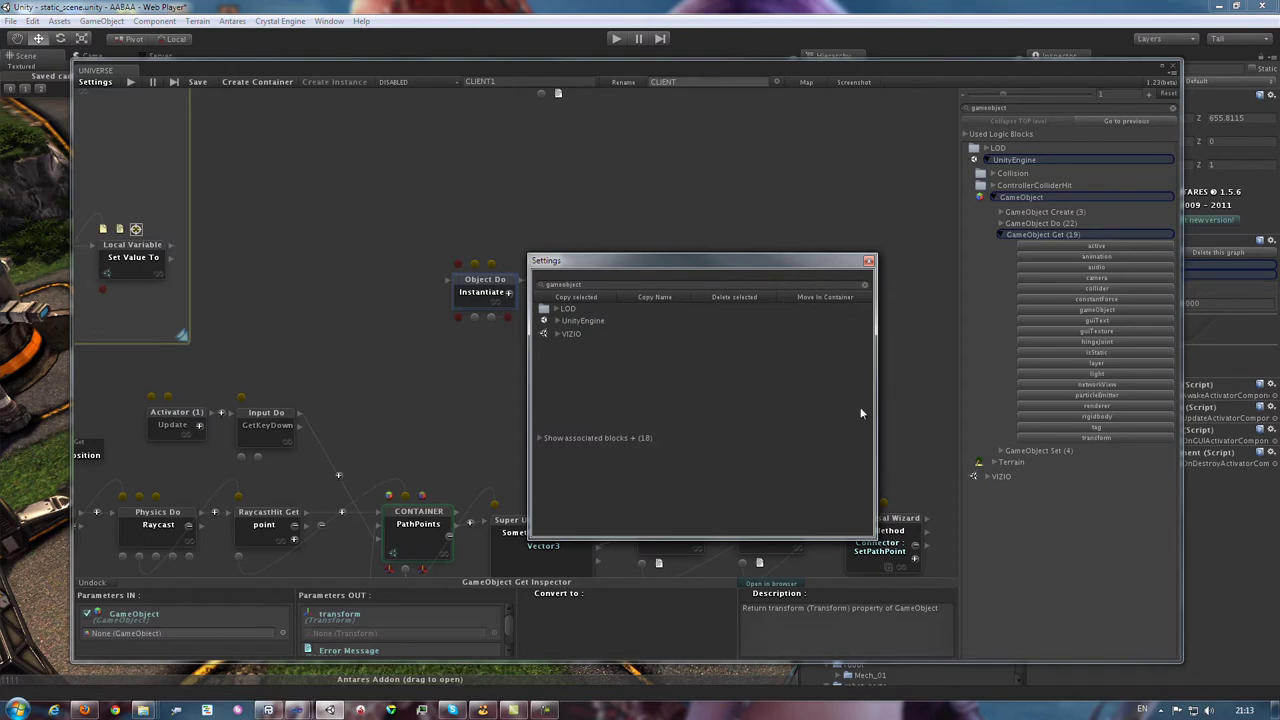
Step: Start a new container from the selected blocks and create a GameObject folder inside VIZIO Containers
{"action": "left_click", "coordinate": [819, 296]}
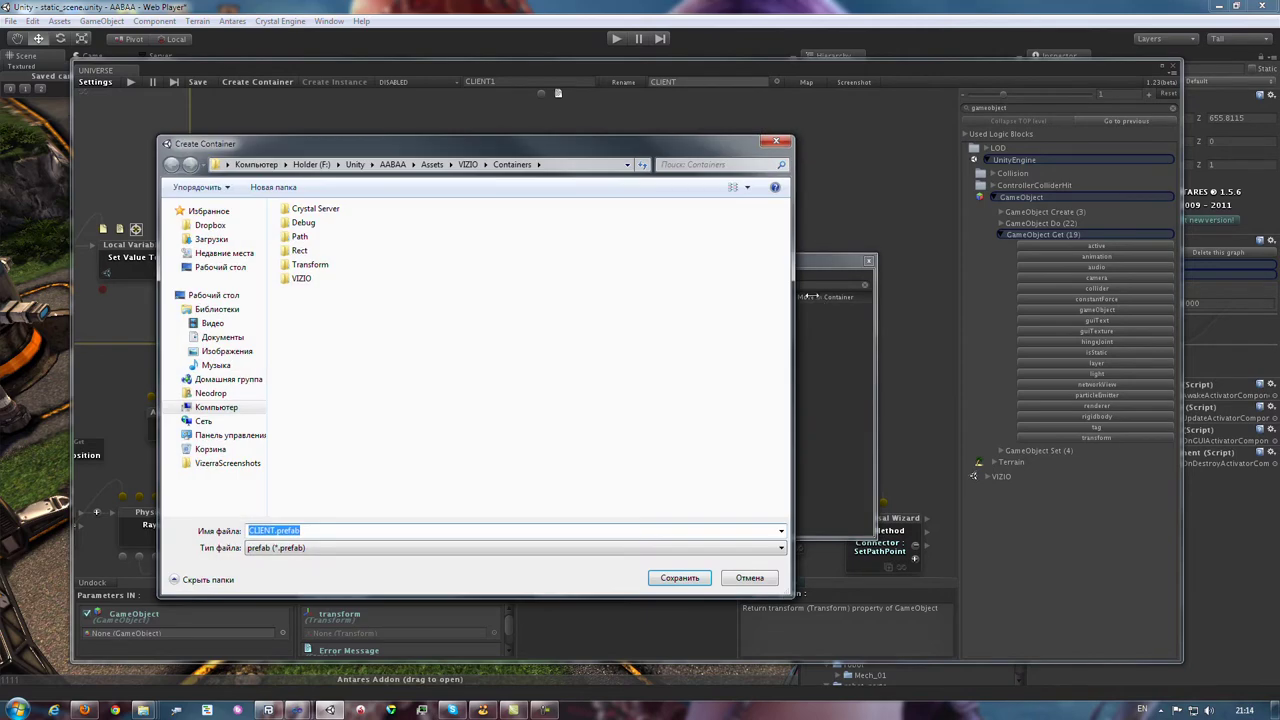
{"action": "left_click_drag", "start_coordinate": [570, 146], "coordinate": [688, 149]}
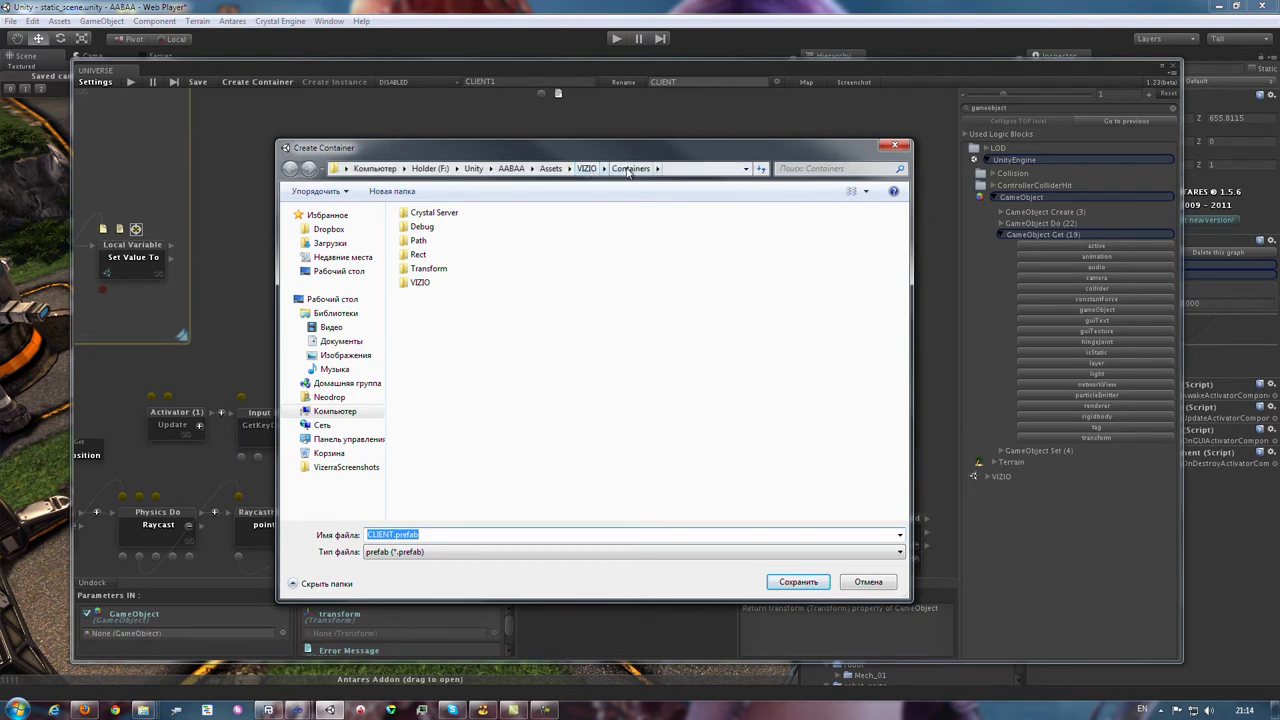
{"action": "left_click", "coordinate": [685, 170]}
{"action": "left_click", "coordinate": [510, 168]}
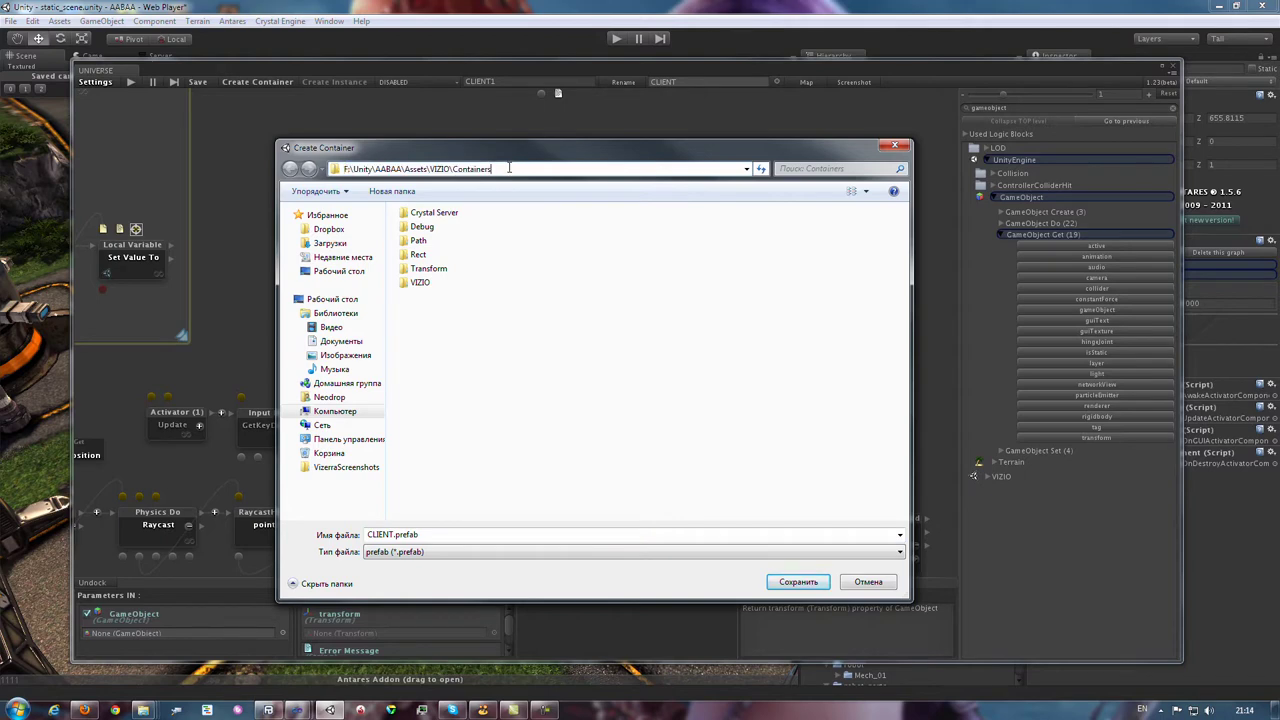
{"action": "left_click_drag", "start_coordinate": [508, 168], "coordinate": [430, 168]}
{"action": "left_click", "coordinate": [480, 357]}
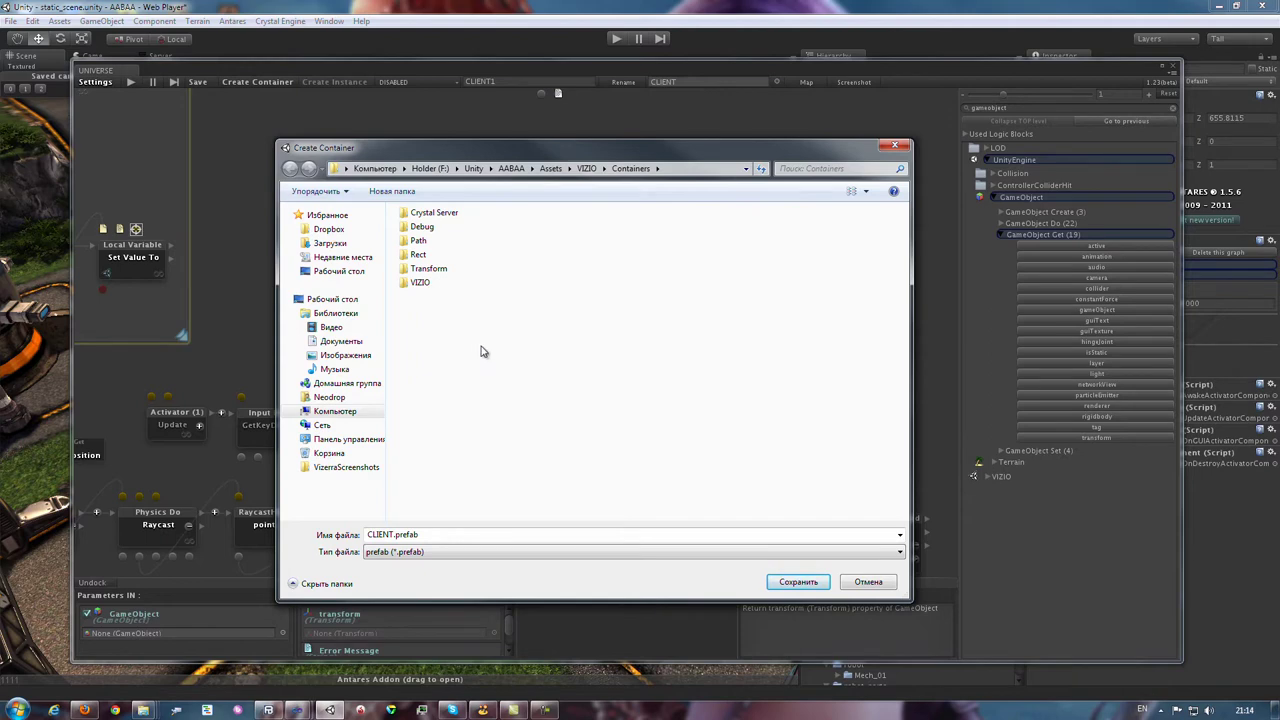
{"action": "left_click", "coordinate": [391, 192]}
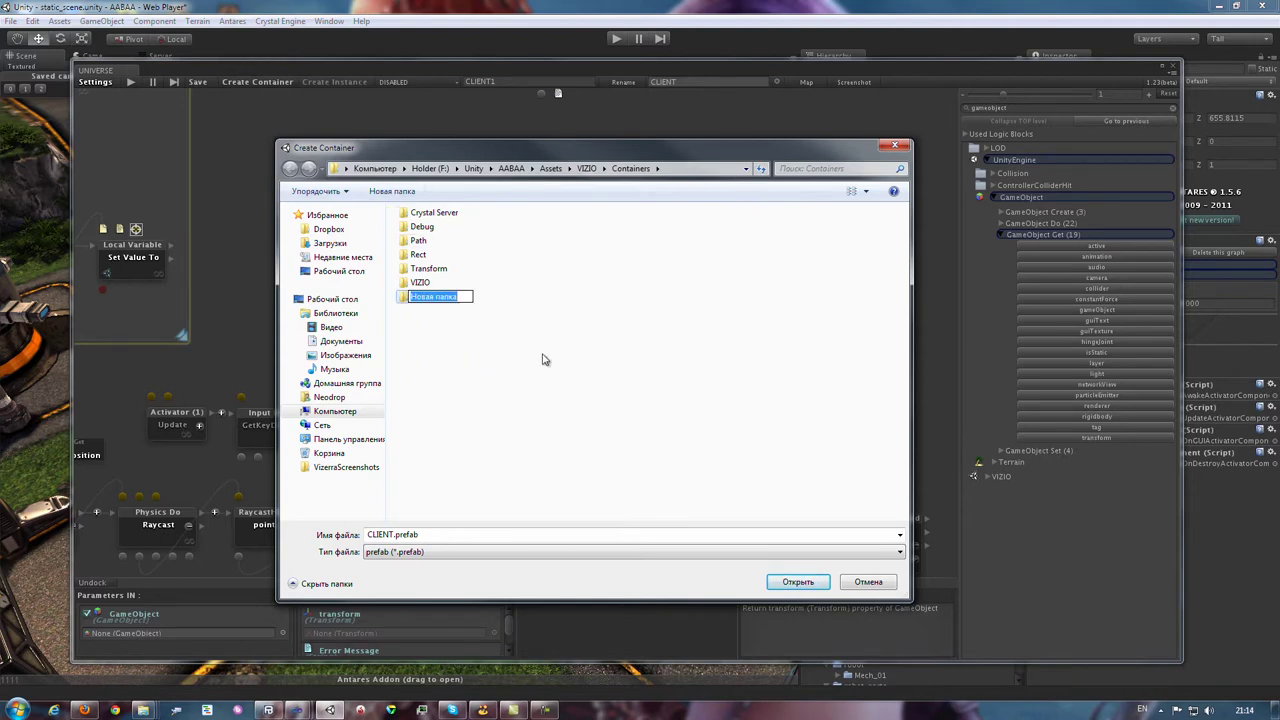
{"action": "type", "text": "Game"}
{"action": "type", "text": "Obj"}
{"action": "type", "text": "ect"}
{"action": "key", "text": "Return"}
{"action": "key", "text": "Return"}
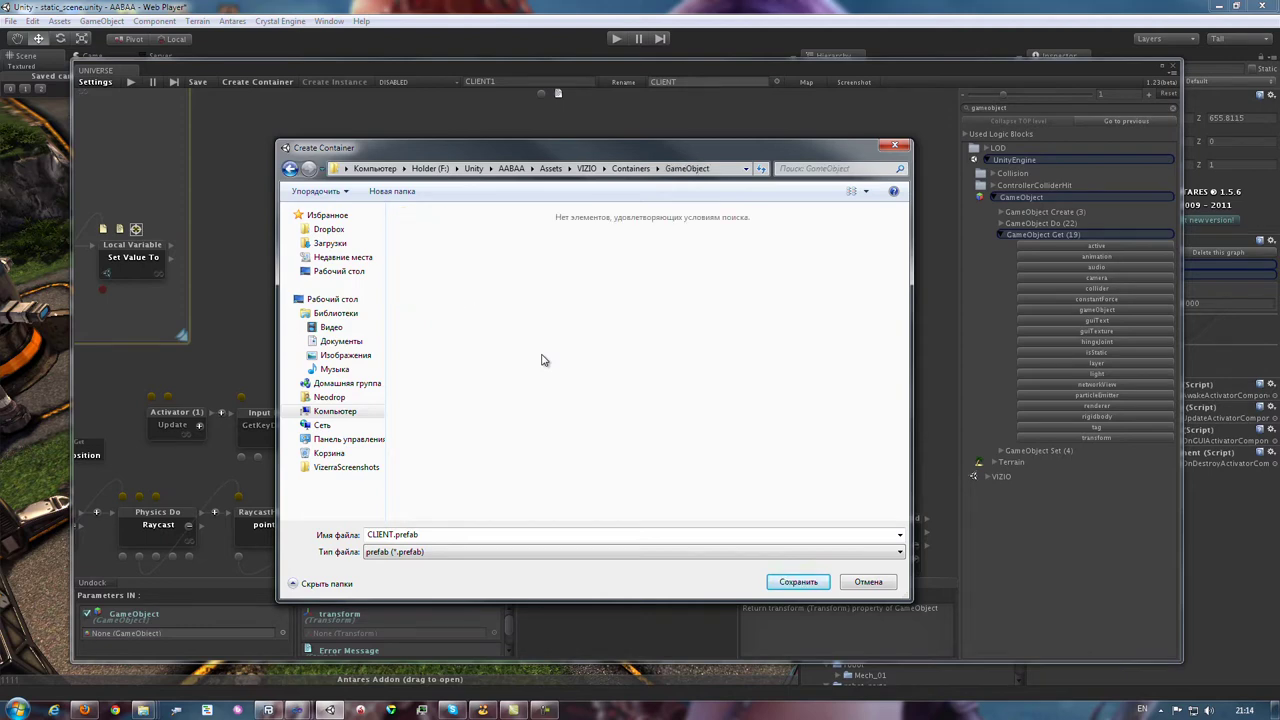
Step: Name the container file 'Create Instance' and save it
{"action": "double_click", "coordinate": [430, 535]}
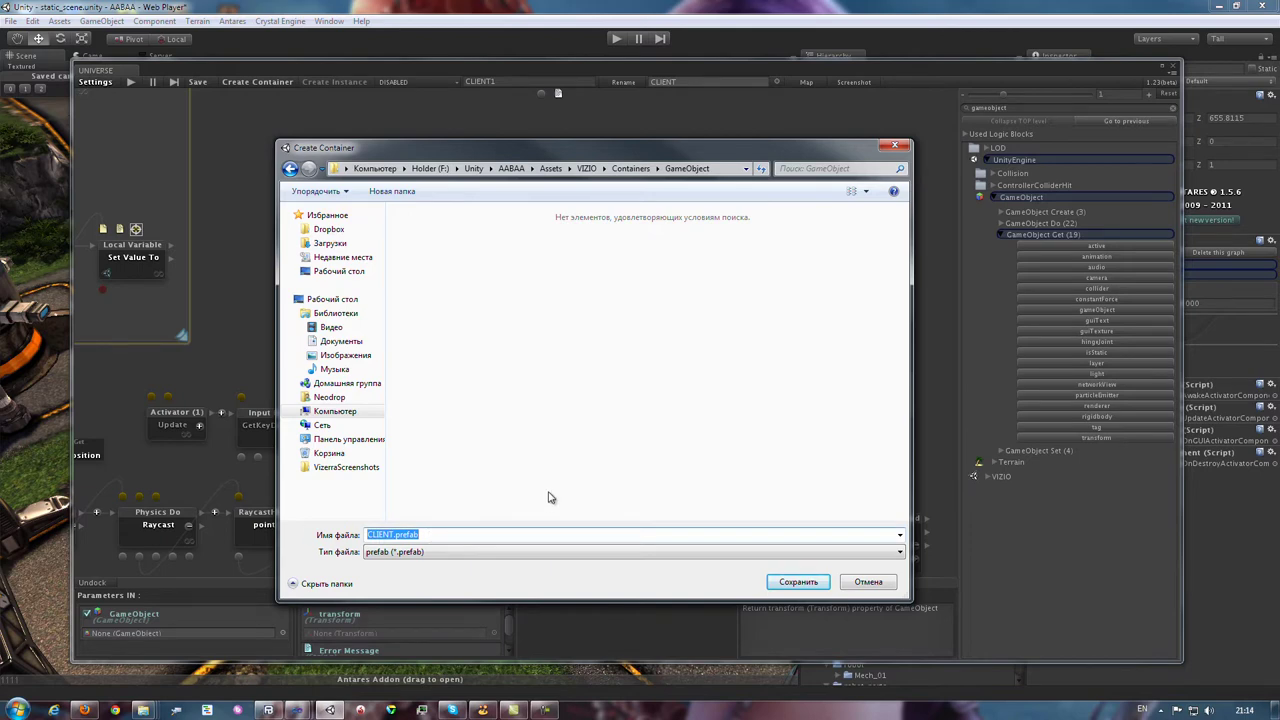
{"action": "type", "text": "Cr"}
{"action": "type", "text": "eate"}
{"action": "type", "text": "I"}
{"action": "type", "text": "nstancew"}
{"action": "key", "text": "BackSpace"}
{"action": "left_click", "coordinate": [794, 585]}
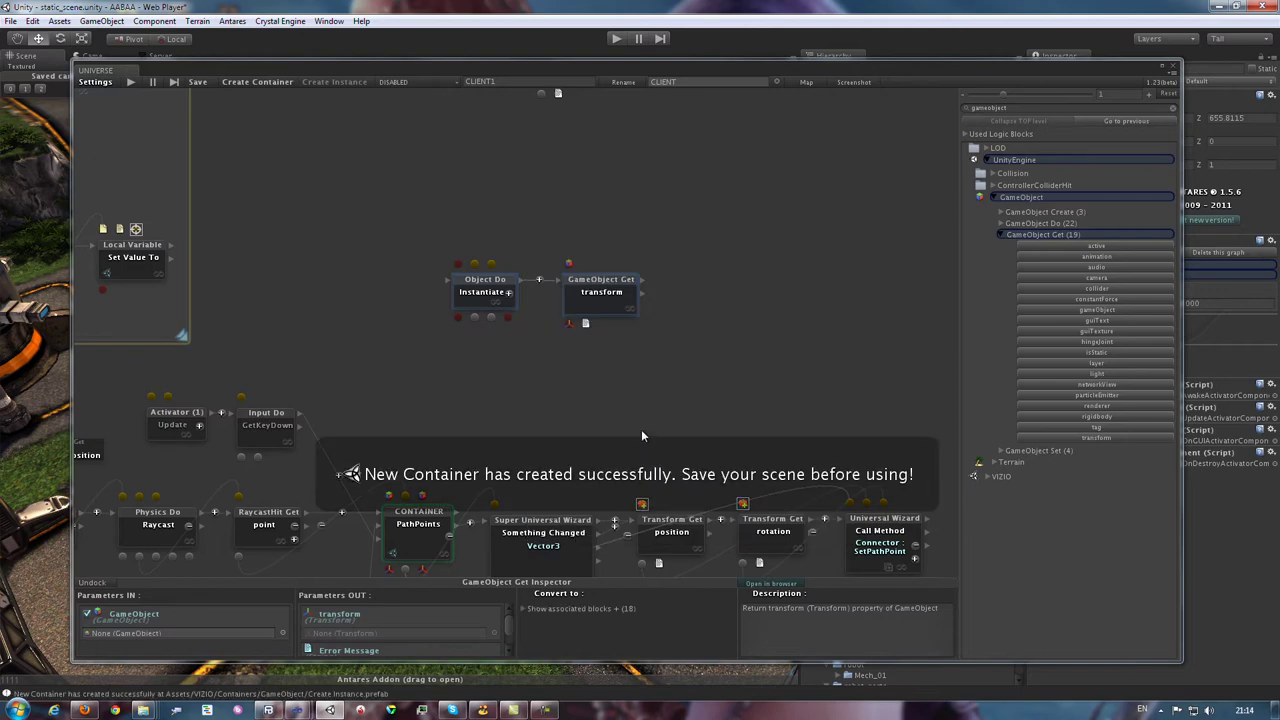
Step: Save the scene and place the Create Instance container from Containers > GameObject into the graph
{"action": "left_click", "coordinate": [10, 21]}
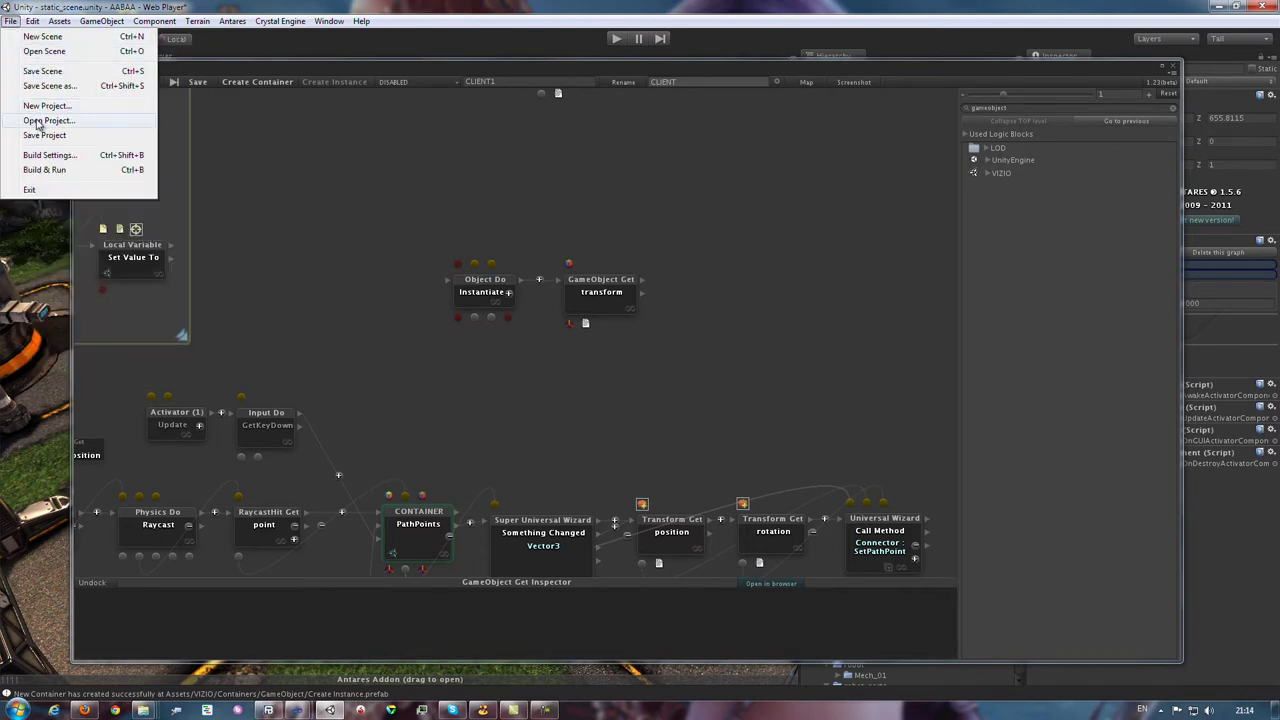
{"action": "left_click", "coordinate": [45, 72]}
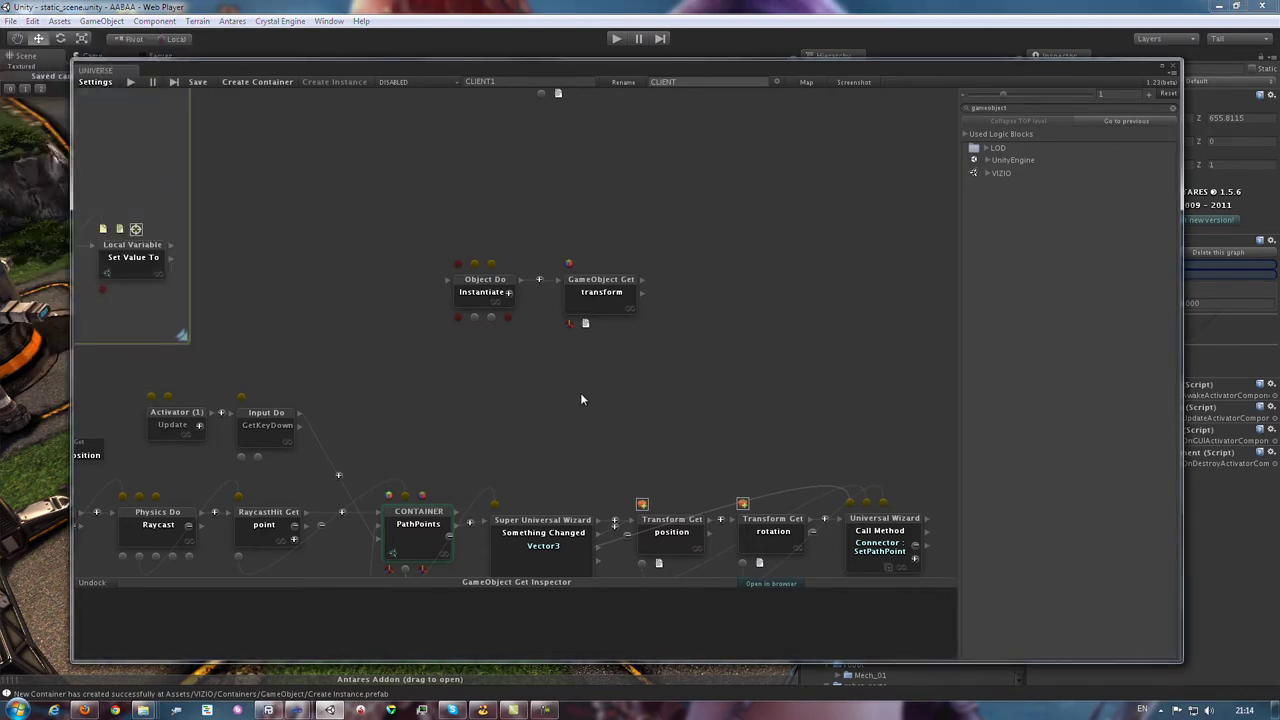
{"action": "left_click", "coordinate": [1172, 110]}
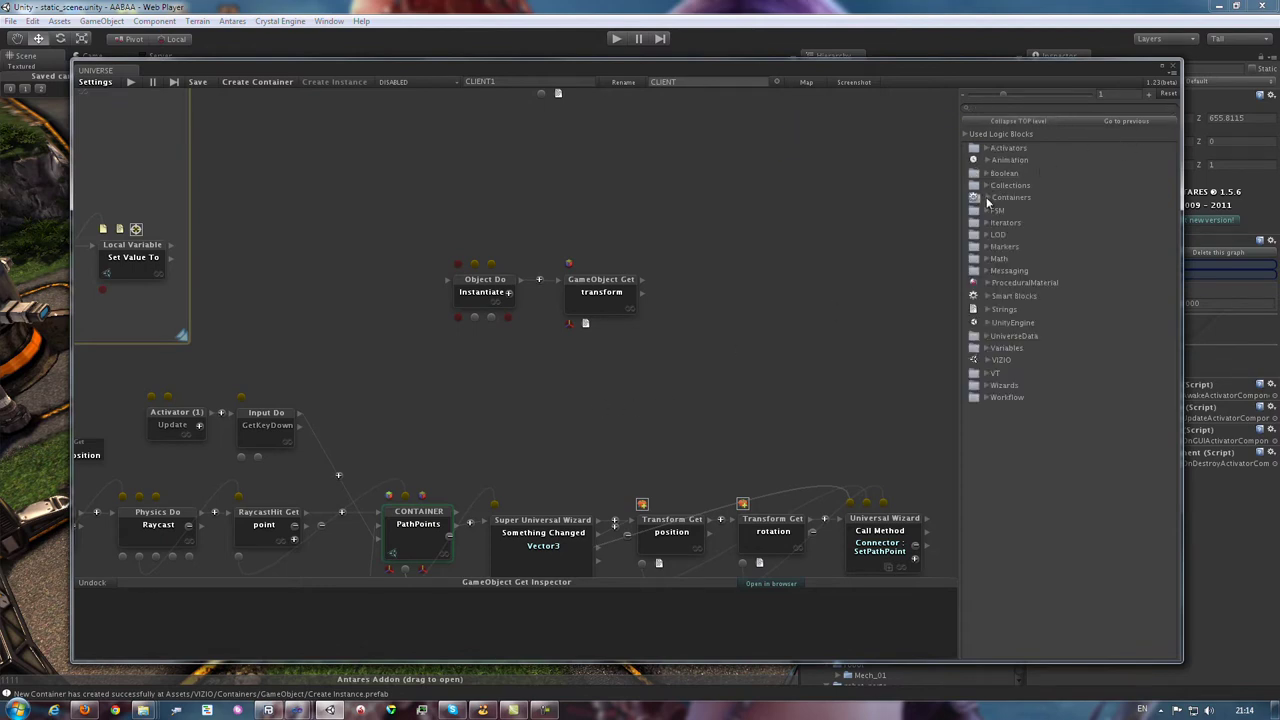
{"action": "left_click", "coordinate": [988, 199]}
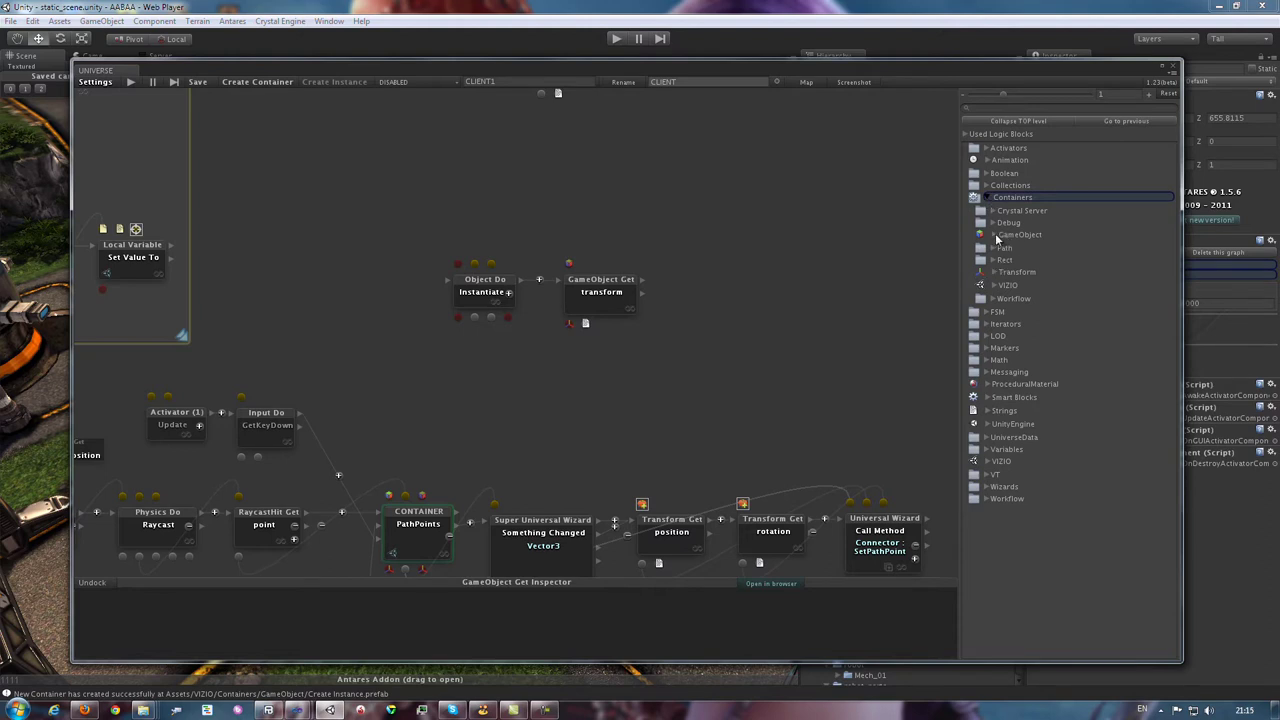
{"action": "left_click", "coordinate": [995, 235]}
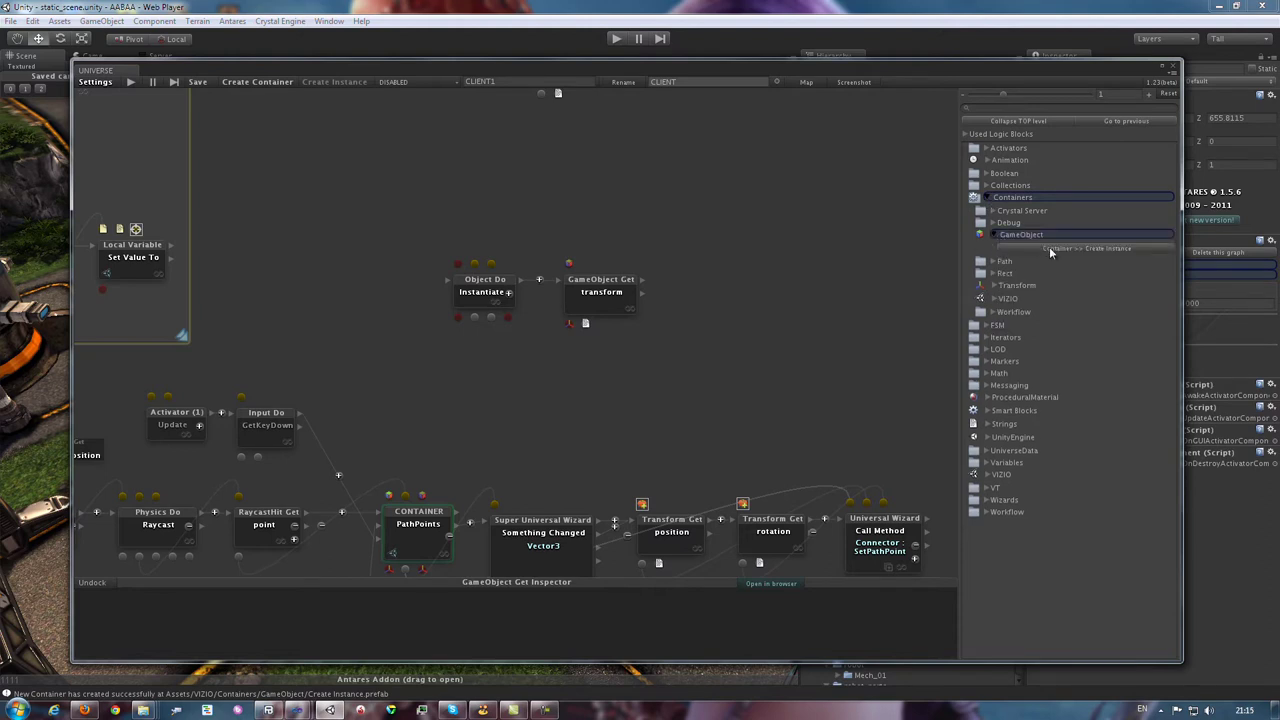
{"action": "left_click_drag", "start_coordinate": [1049, 250], "coordinate": [725, 321]}
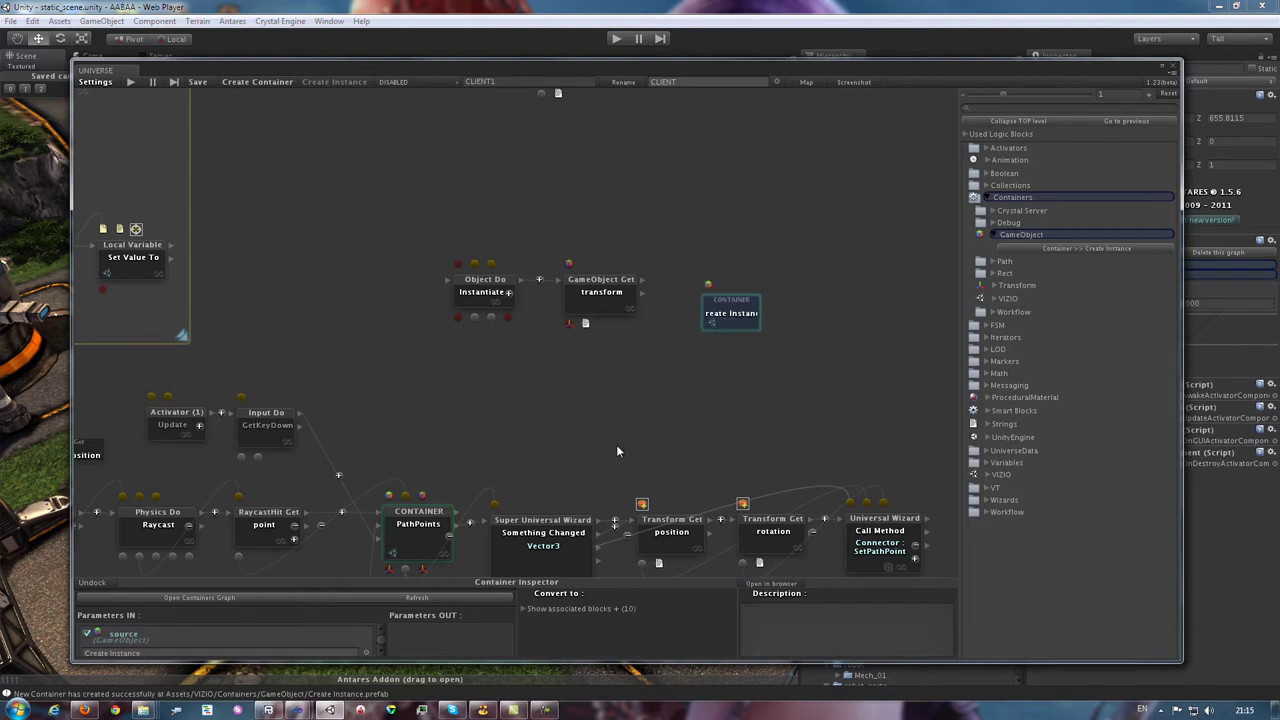
Step: Delete the old Instantiate and transform nodes and centre the Create Instance block to view its parameters
{"action": "left_click", "coordinate": [634, 416]}
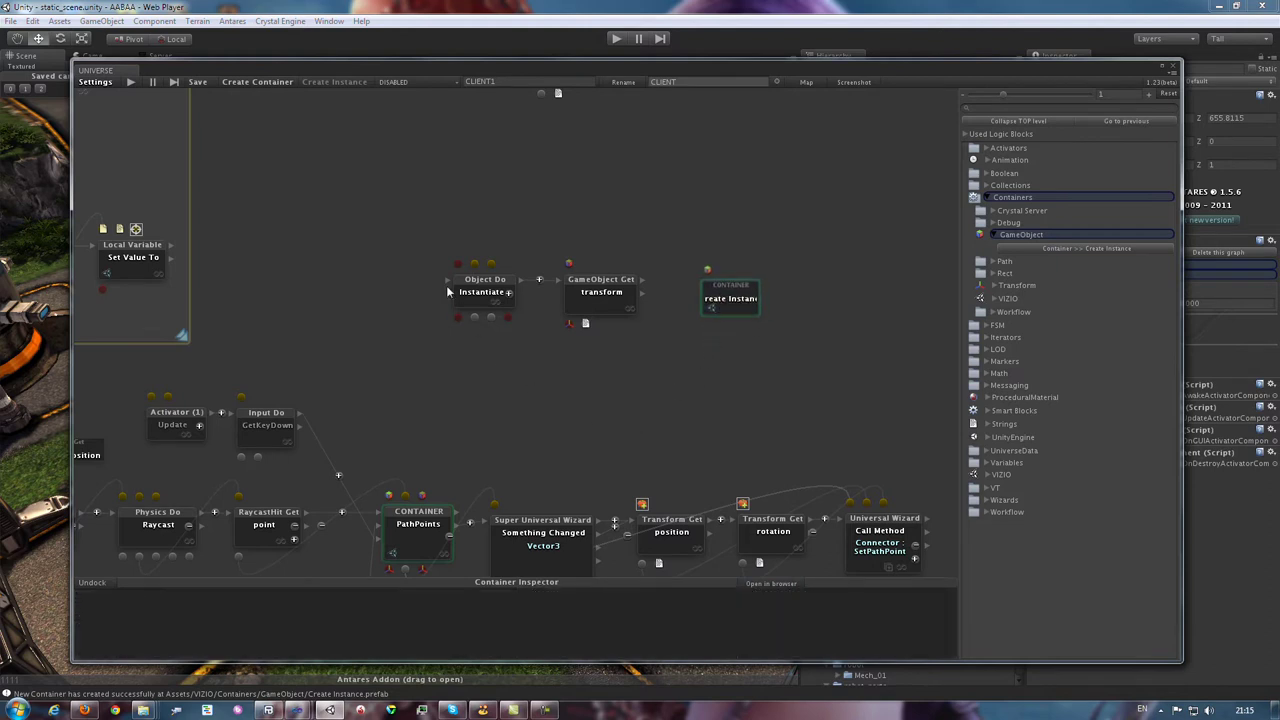
{"action": "left_click_drag", "start_coordinate": [407, 219], "coordinate": [674, 376]}
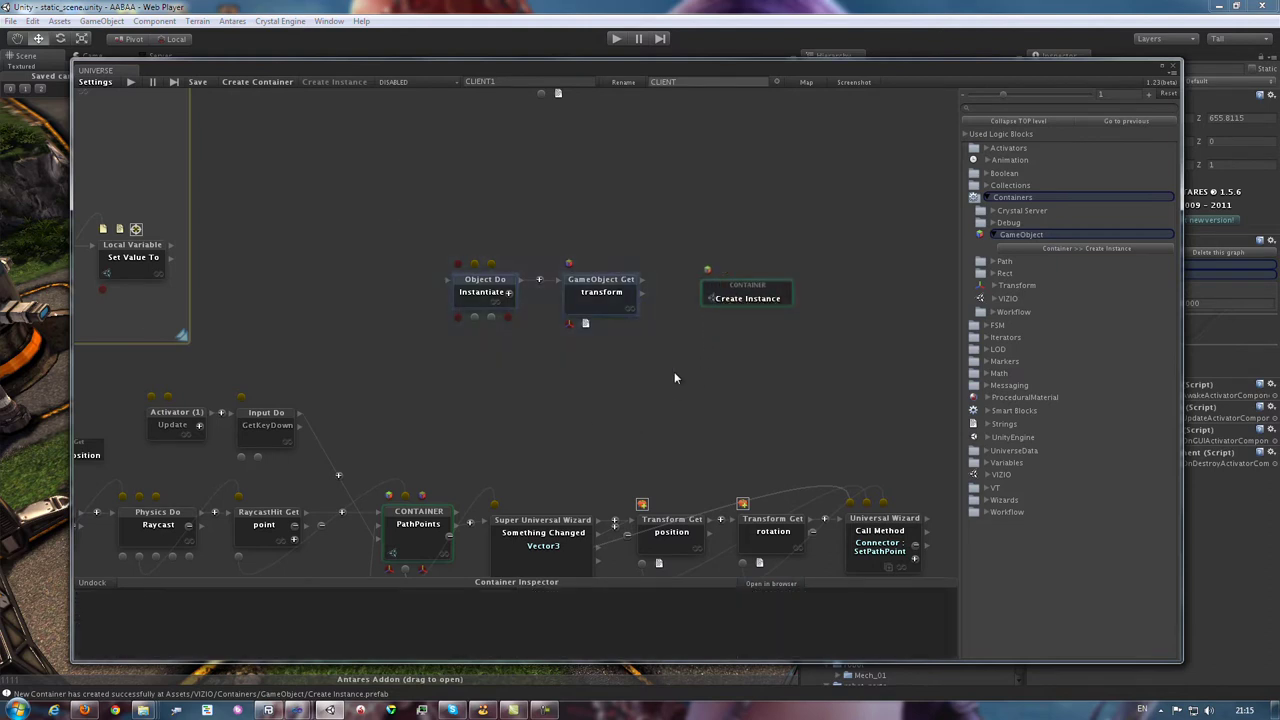
{"action": "key", "text": "Delete"}
{"action": "left_click_drag", "start_coordinate": [737, 297], "coordinate": [513, 312]}
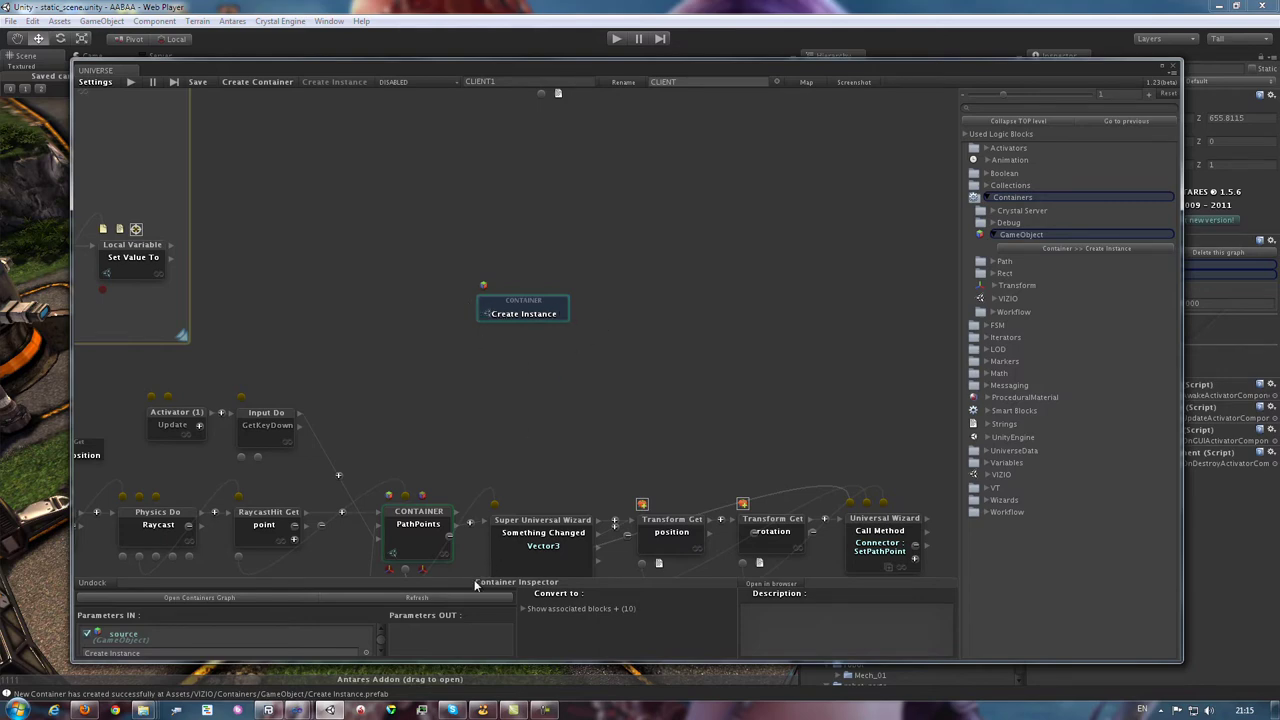
{"action": "left_click_drag", "start_coordinate": [484, 580], "coordinate": [480, 371]}
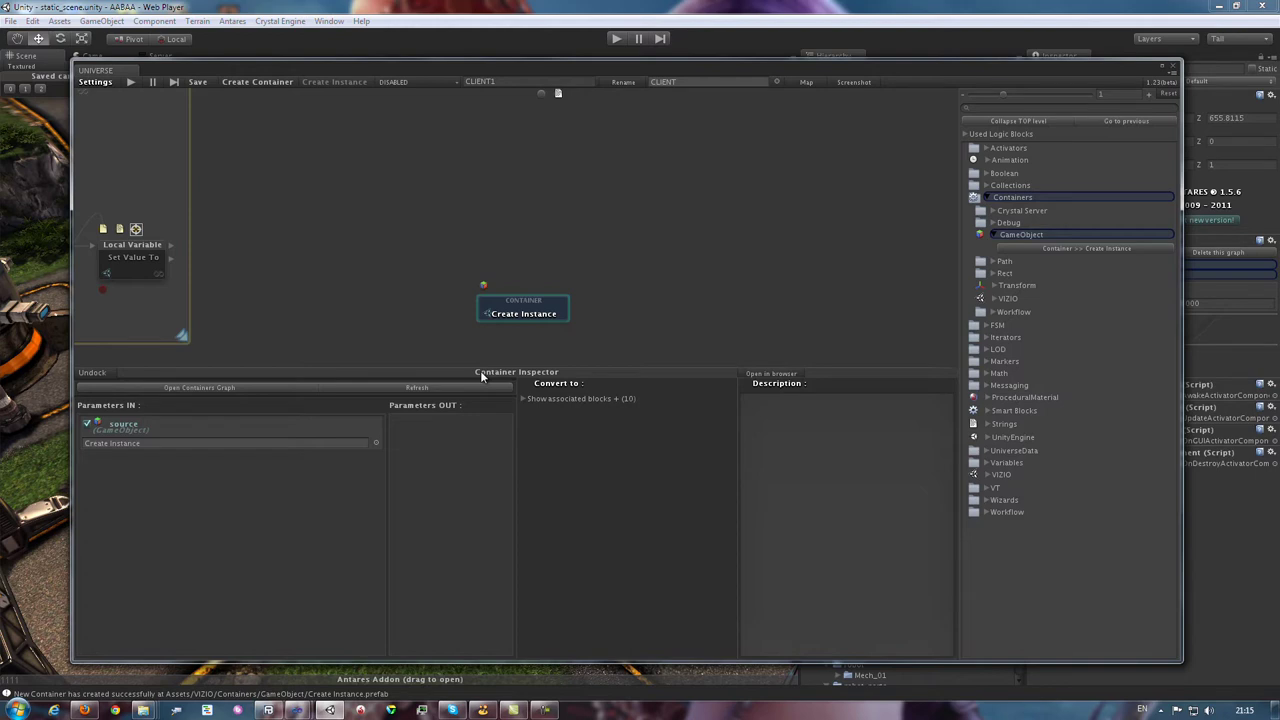
{"action": "left_click_drag", "start_coordinate": [481, 375], "coordinate": [480, 397]}
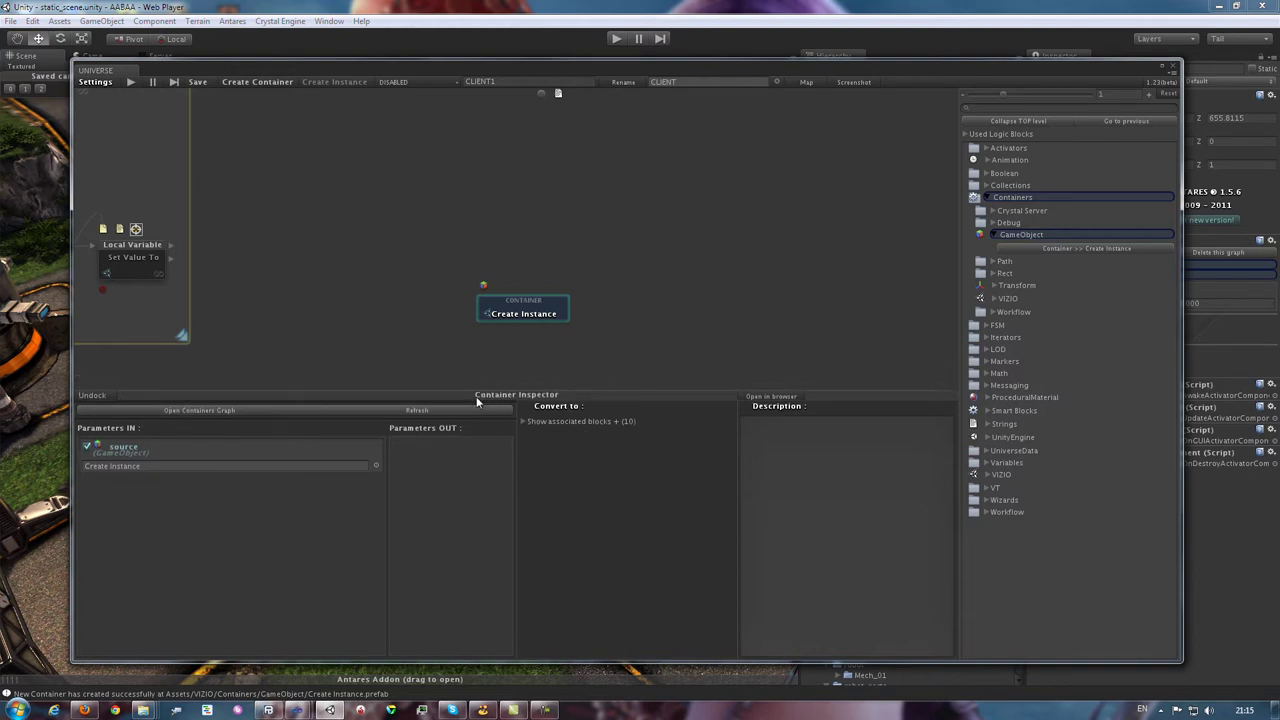
Step: Open the Create Instance inner graph, enlarge it, and move its Instantiate and transform nodes into view
{"action": "left_click", "coordinate": [239, 410]}
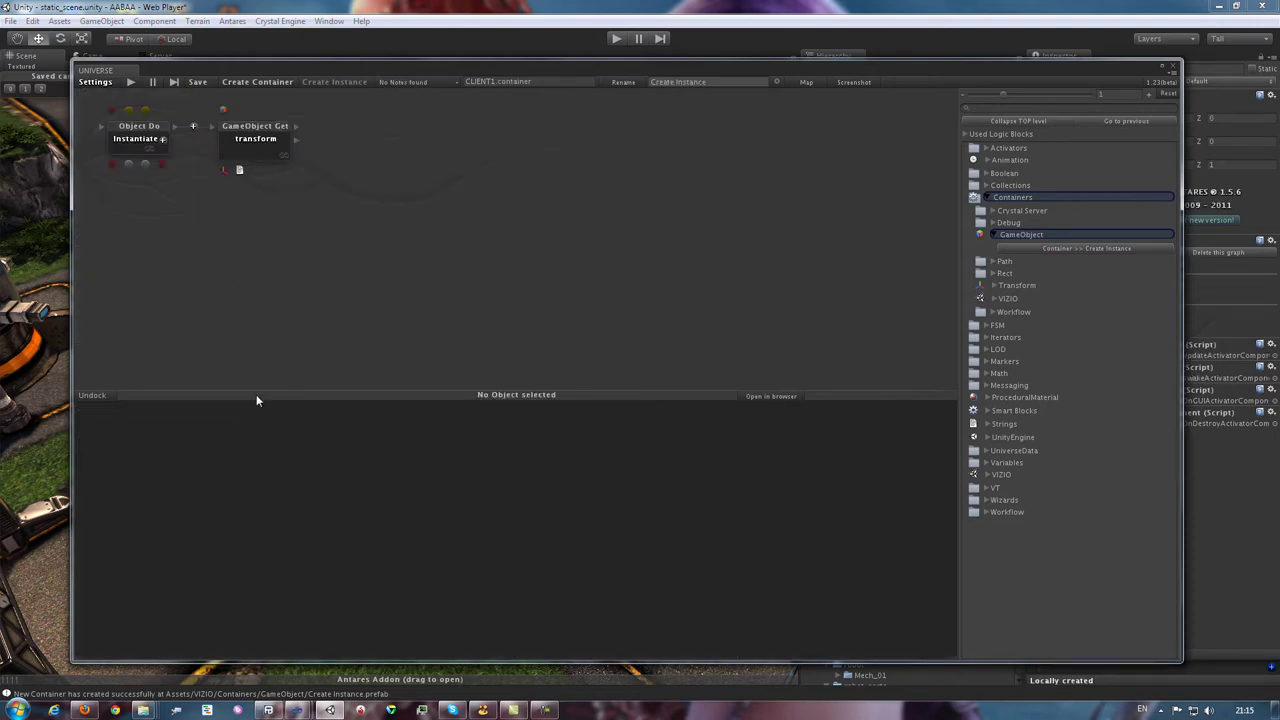
{"action": "left_click_drag", "start_coordinate": [256, 394], "coordinate": [270, 610]}
{"action": "left_click_drag", "start_coordinate": [319, 256], "coordinate": [104, 118]}
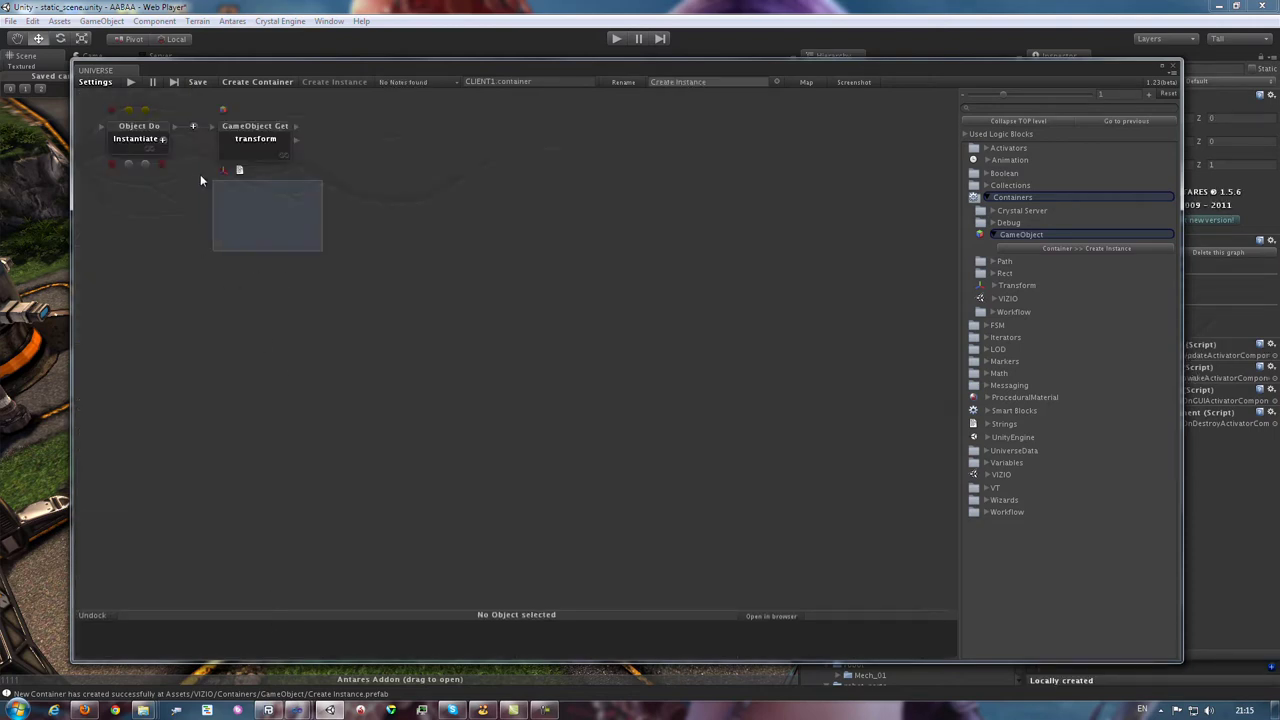
{"action": "left_click_drag", "start_coordinate": [263, 149], "coordinate": [352, 282]}
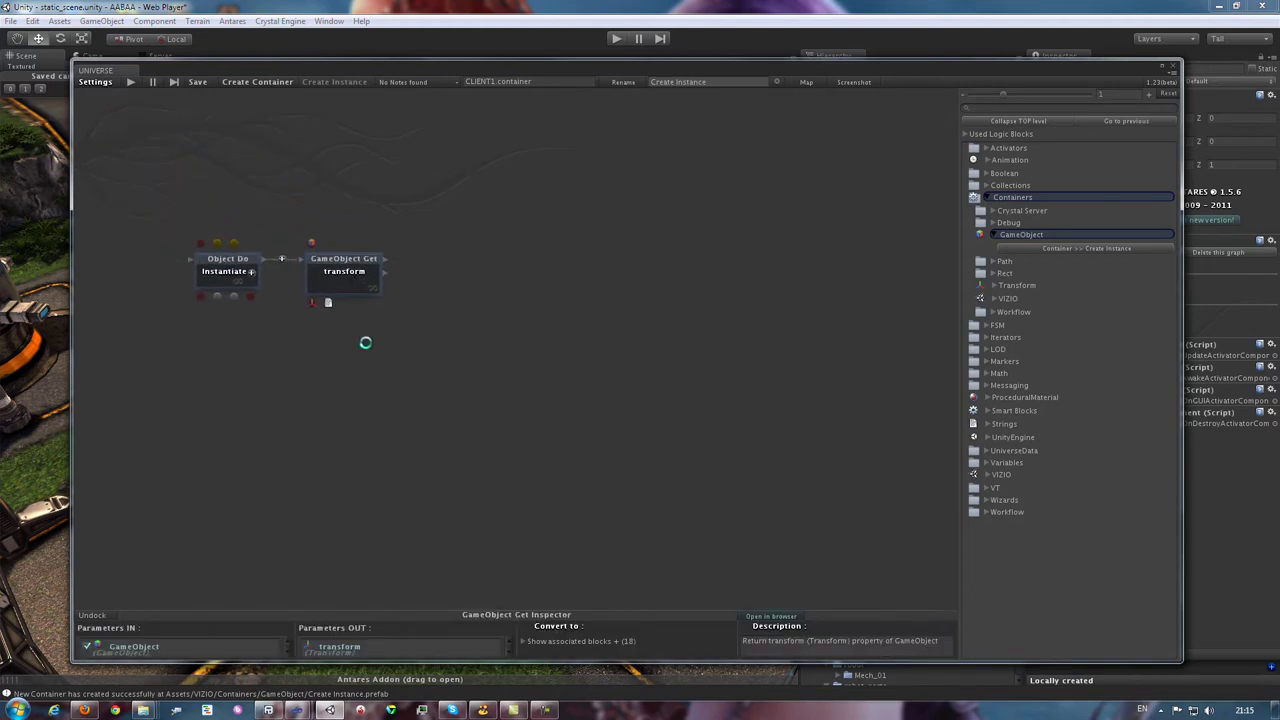
{"action": "left_click", "coordinate": [370, 382]}
{"action": "mouse_move", "coordinate": [172, 208]}
{"action": "left_mouse_down"}
{"action": "mouse_move", "coordinate": [272, 262]}
{"action": "mouse_move", "coordinate": [427, 291]}
{"action": "left_mouse_up"}
{"action": "left_click", "coordinate": [410, 357]}
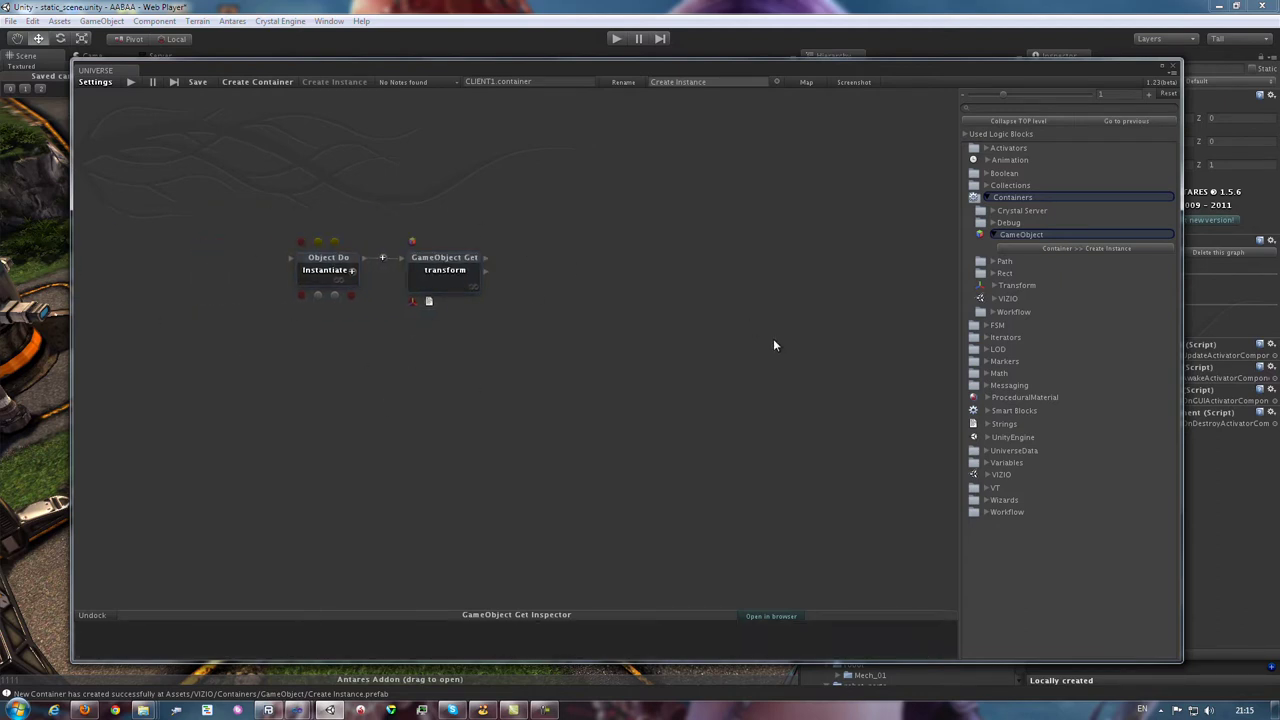
Step: Add a Workflow Trigger IN node left of Instantiate and name it CREATE
{"action": "left_click", "coordinate": [1016, 199]}
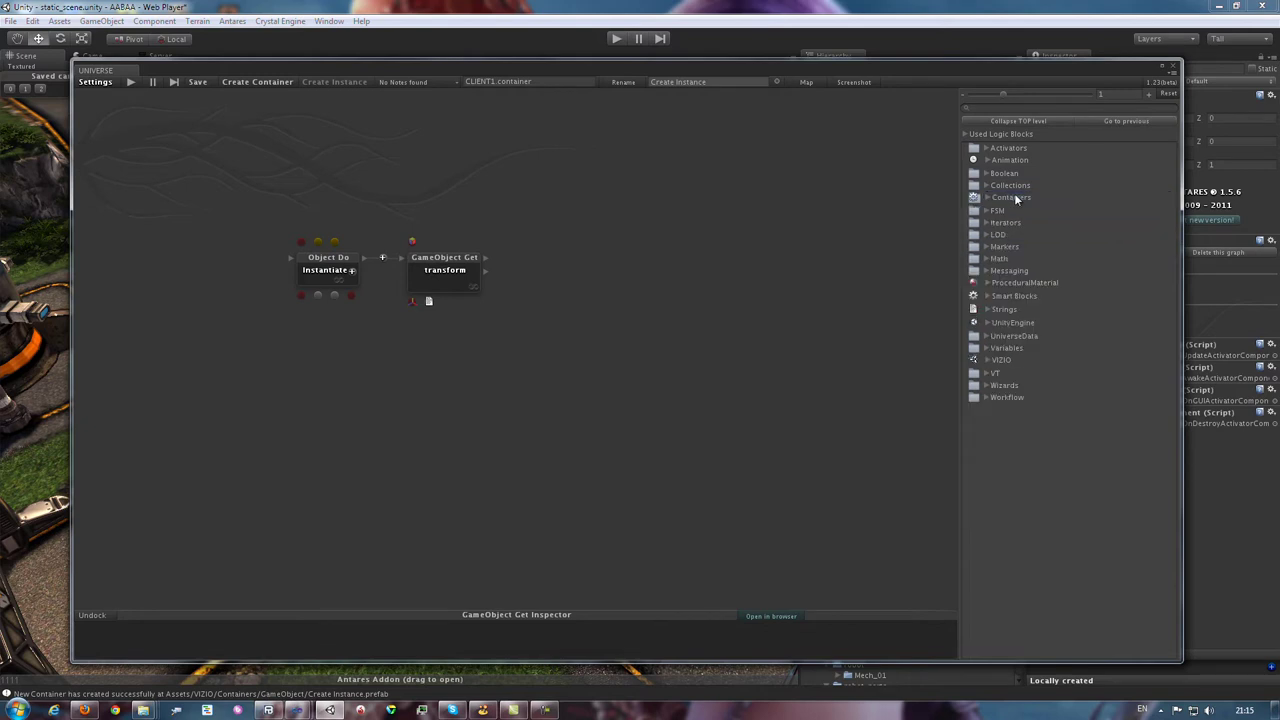
{"action": "left_click", "coordinate": [1016, 199]}
{"action": "left_click", "coordinate": [996, 313]}
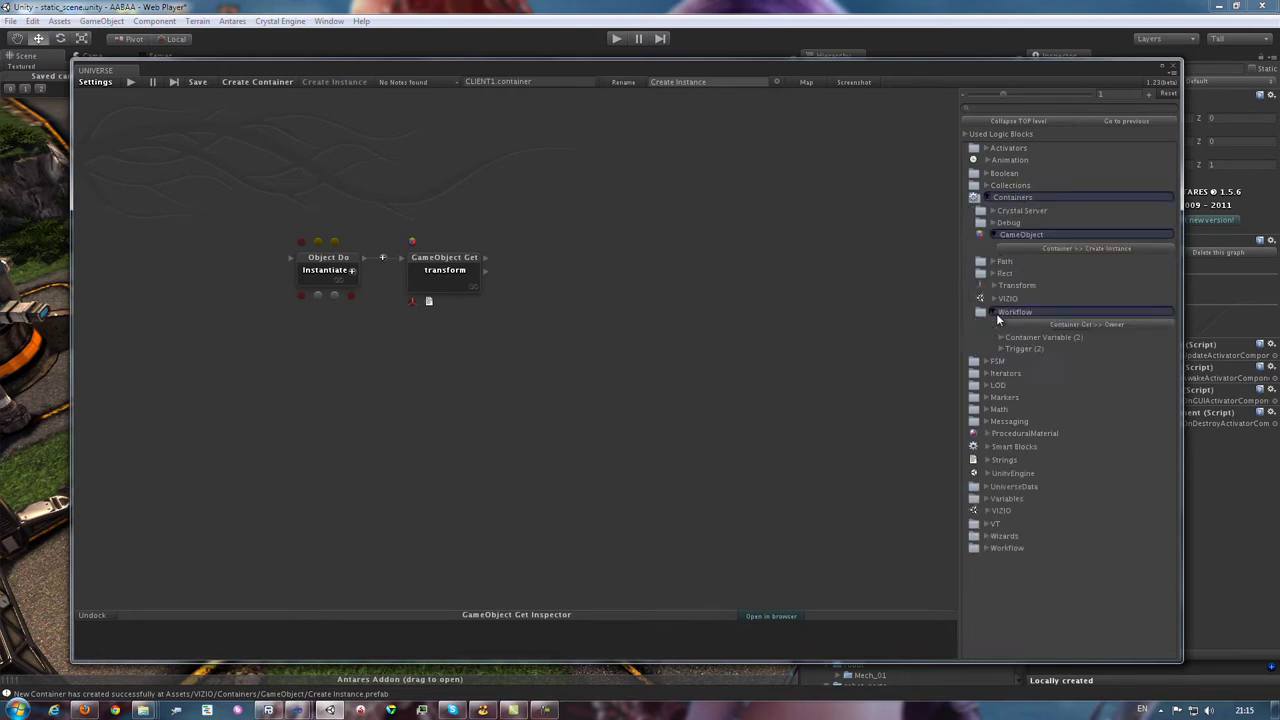
{"action": "left_click", "coordinate": [1015, 349]}
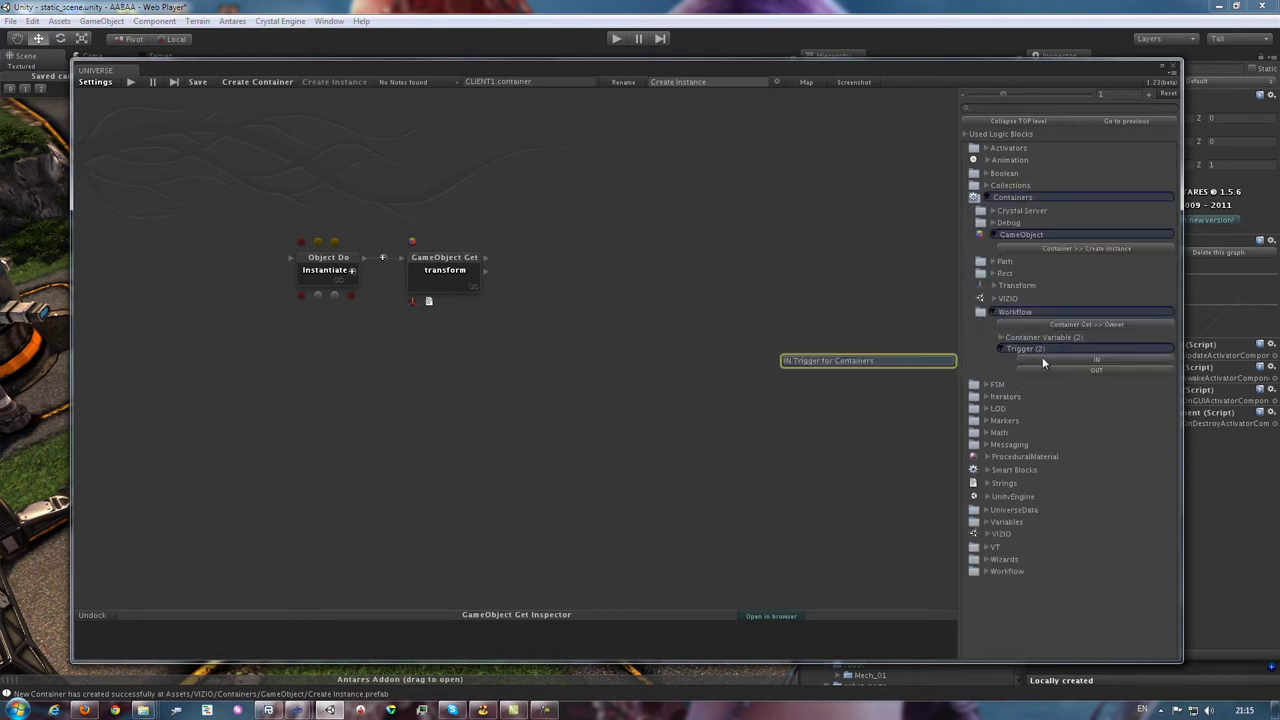
{"action": "mouse_move", "coordinate": [1043, 360]}
{"action": "left_mouse_down"}
{"action": "mouse_move", "coordinate": [203, 279]}
{"action": "mouse_move", "coordinate": [285, 257]}
{"action": "left_mouse_up"}
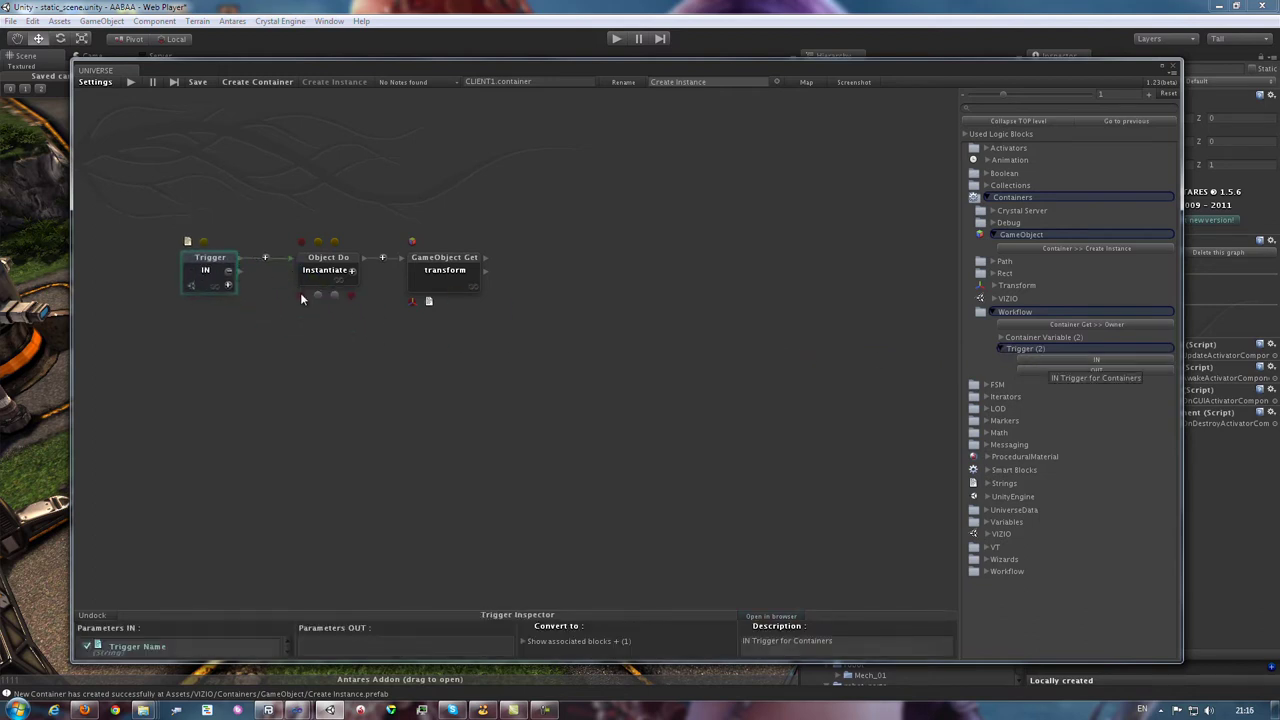
{"action": "left_click_drag", "start_coordinate": [298, 614], "coordinate": [288, 419]}
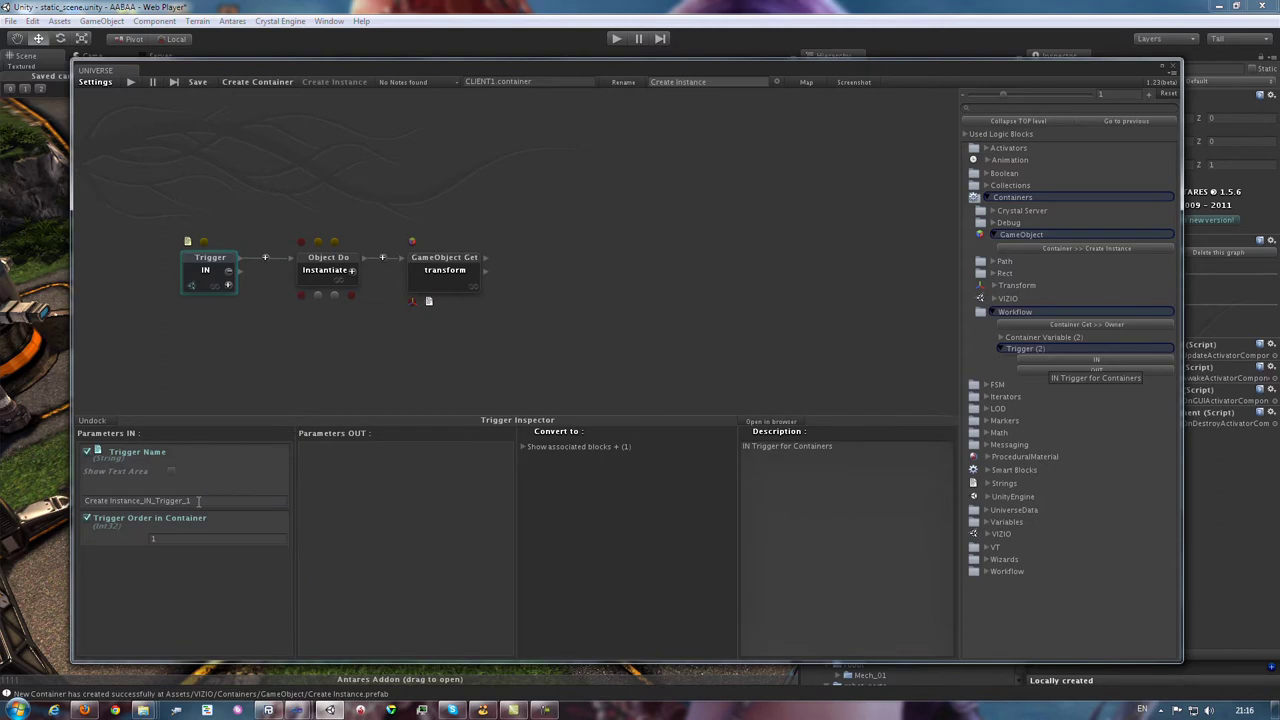
{"action": "left_click_drag", "start_coordinate": [198, 501], "coordinate": [16, 499]}
{"action": "type", "text": "C"}
{"action": "type", "text": "REATE"}
{"action": "left_click_drag", "start_coordinate": [384, 421], "coordinate": [375, 645]}
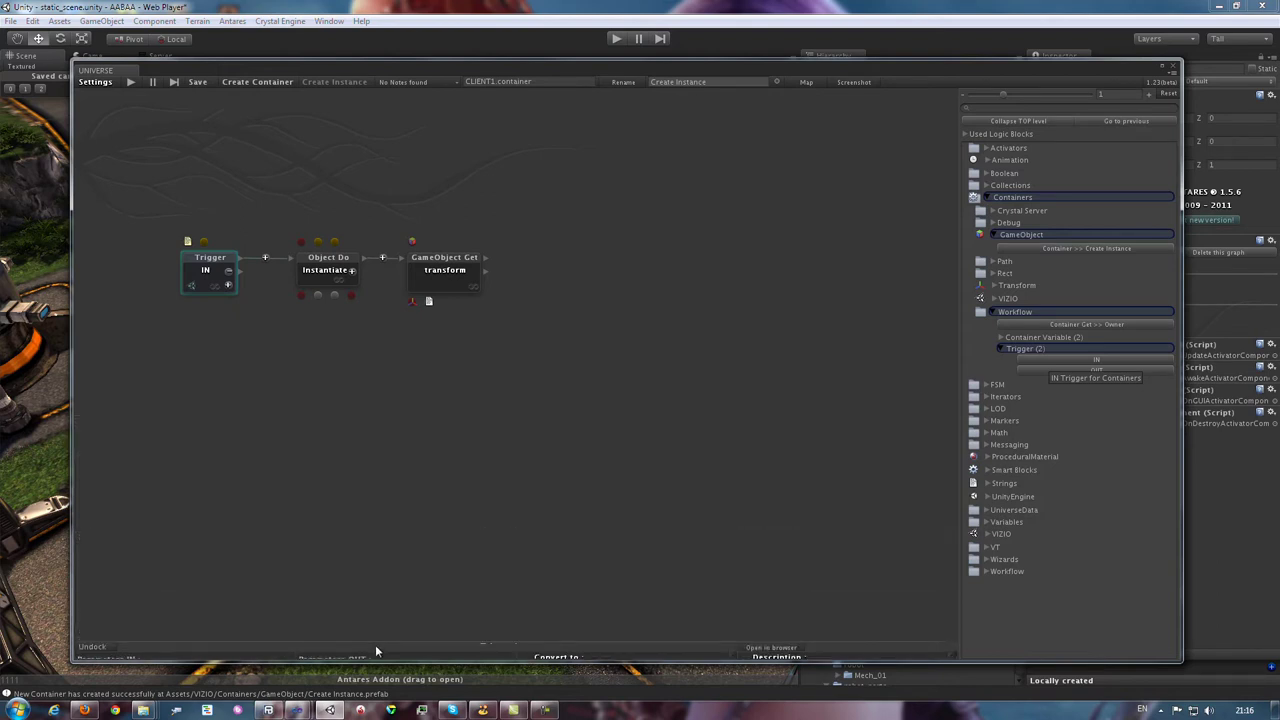
Step: Add a Trigger OUT node right of the transform node and name it DONE
{"action": "mouse_move", "coordinate": [1098, 370]}
{"action": "left_mouse_down"}
{"action": "mouse_move", "coordinate": [1010, 370]}
{"action": "mouse_move", "coordinate": [690, 285]}
{"action": "left_mouse_up"}
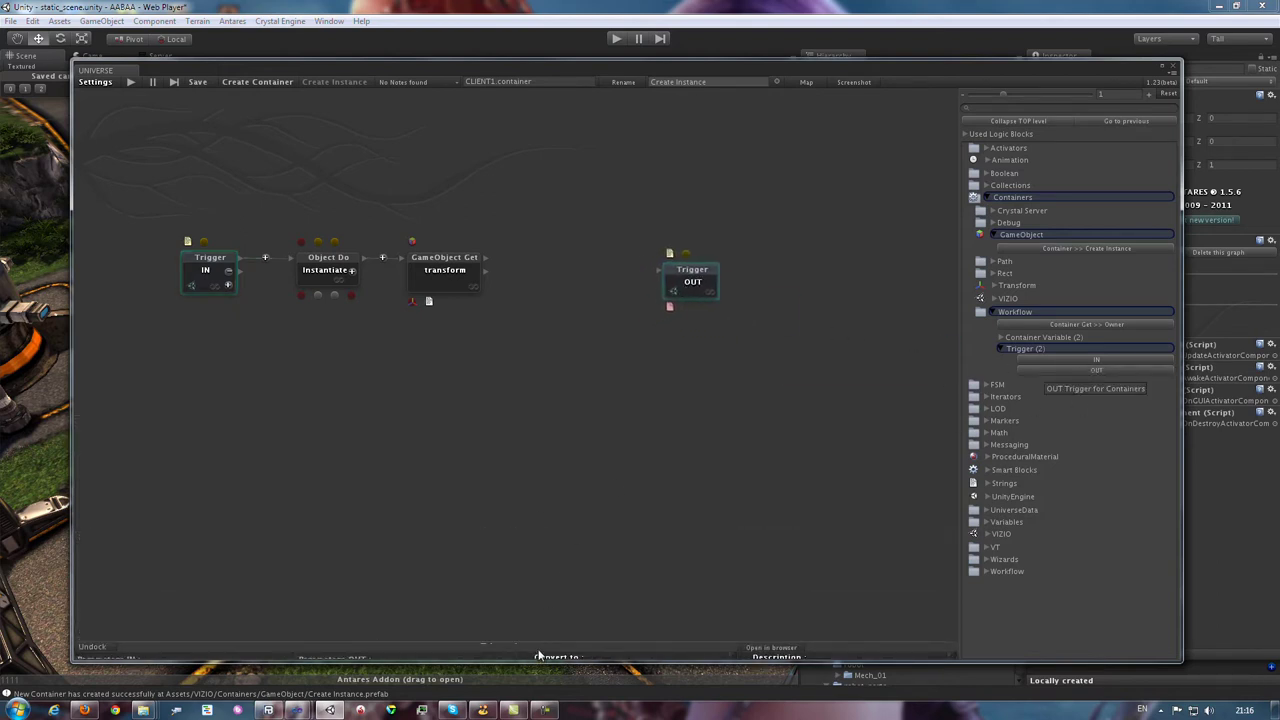
{"action": "left_click_drag", "start_coordinate": [538, 655], "coordinate": [534, 408]}
{"action": "left_click", "coordinate": [195, 486]}
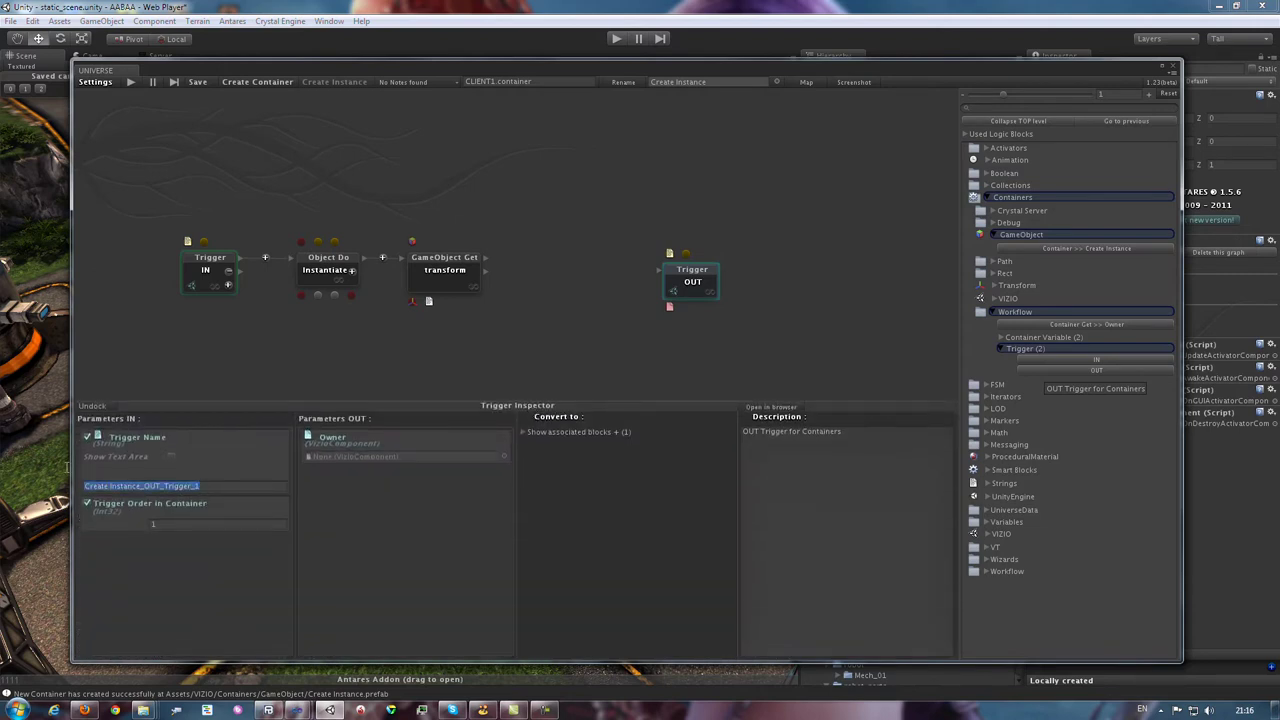
{"action": "type", "text": "DONE"}
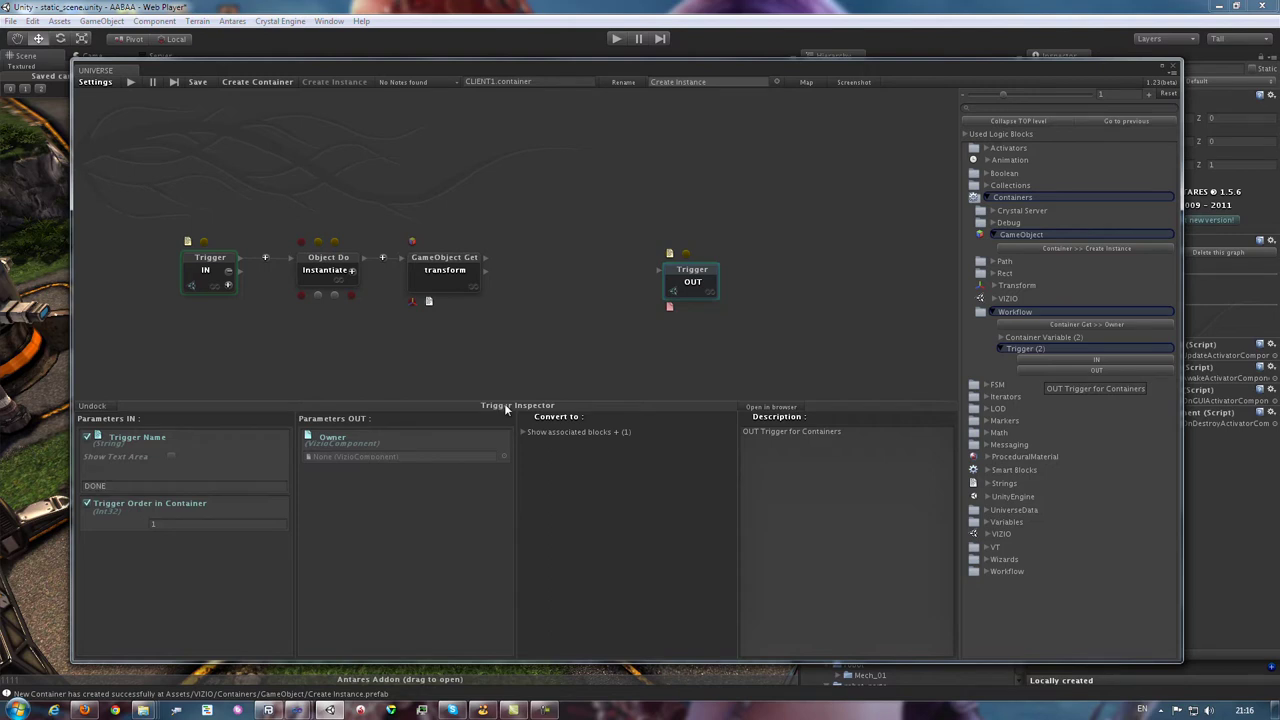
{"action": "left_click_drag", "start_coordinate": [504, 403], "coordinate": [481, 656]}
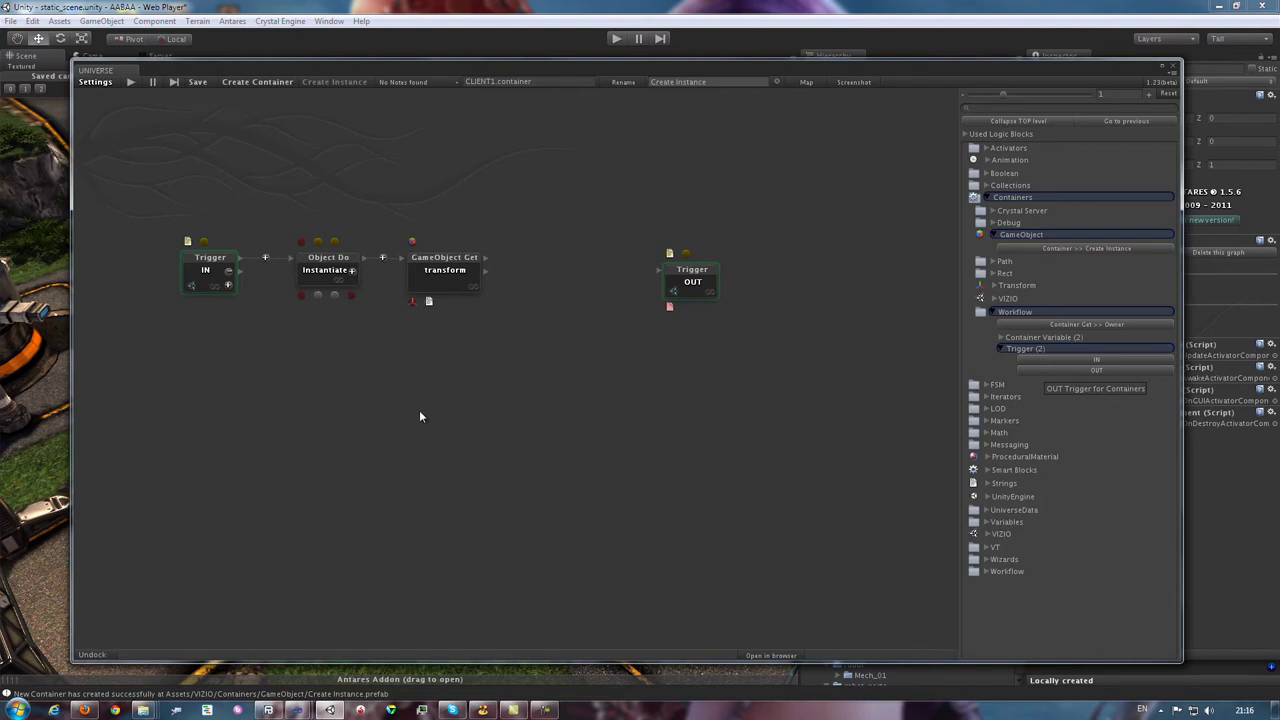
Step: Shift the Instantiate, transform and OUT trigger nodes to the right
{"action": "left_click", "coordinate": [293, 267]}
{"action": "left_click_drag", "start_coordinate": [270, 202], "coordinate": [742, 418]}
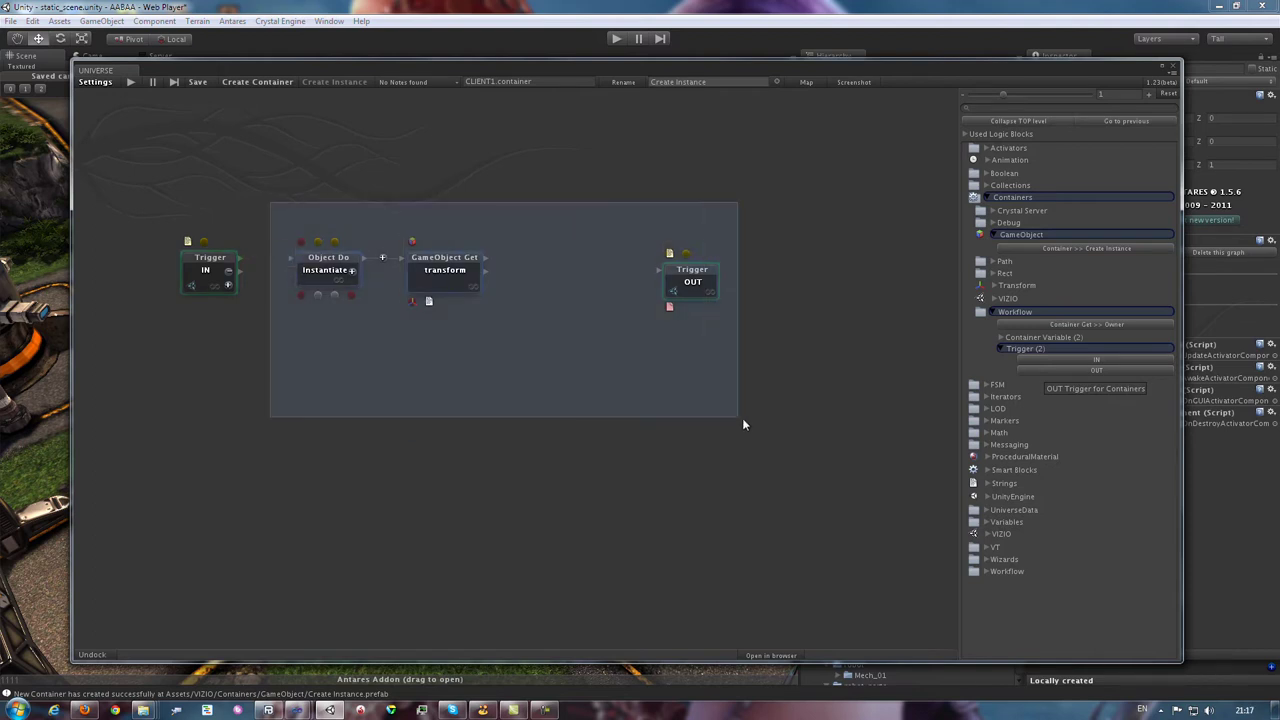
{"action": "left_click_drag", "start_coordinate": [443, 286], "coordinate": [611, 283]}
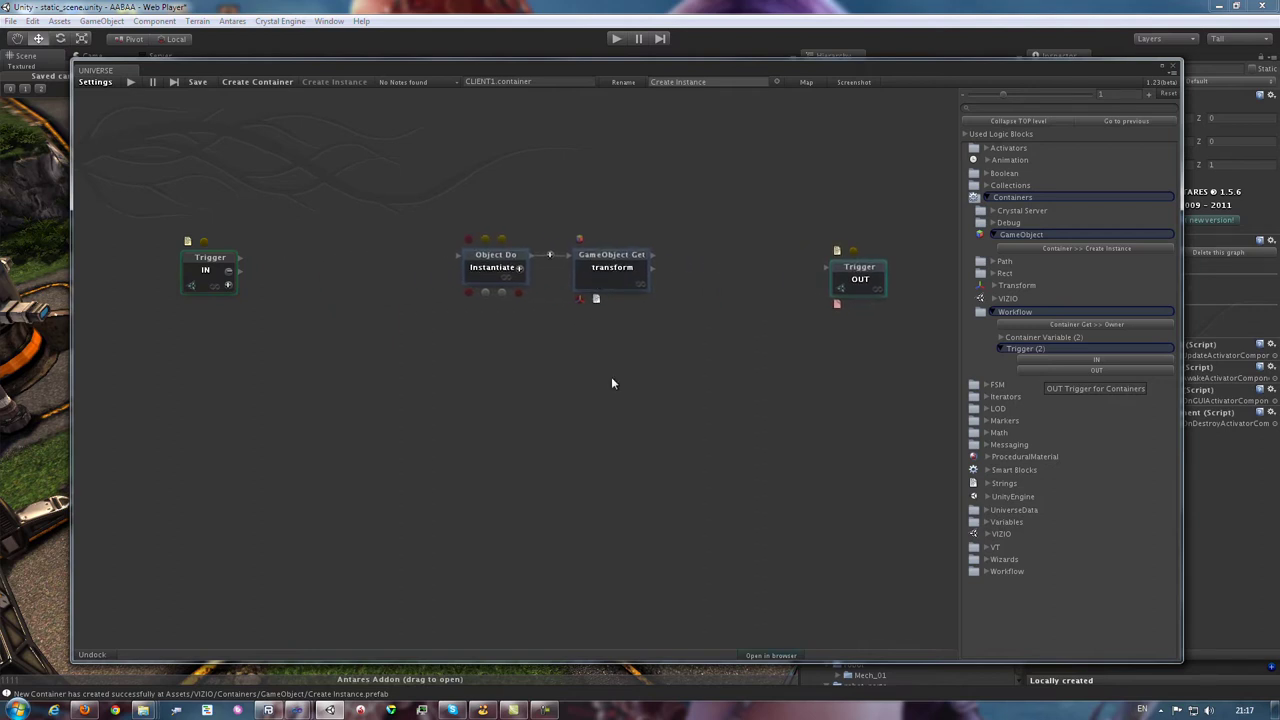
{"action": "left_click_drag", "start_coordinate": [878, 272], "coordinate": [773, 265]}
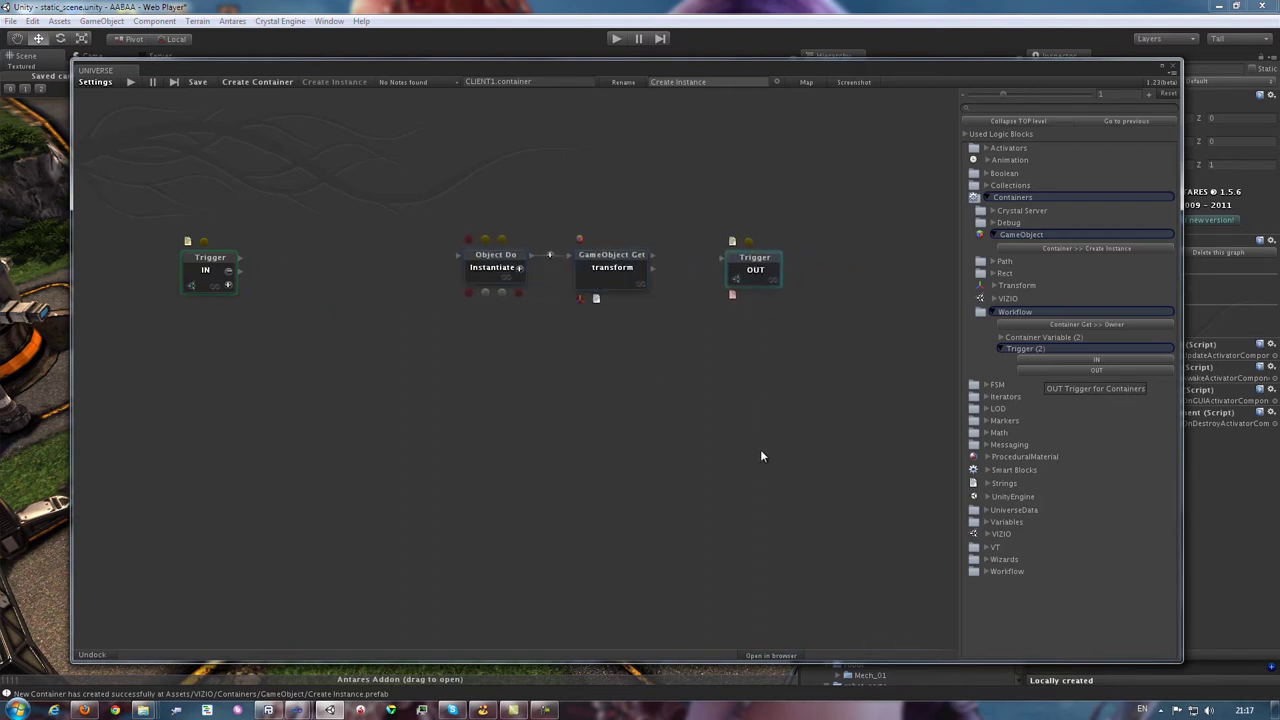
Step: Add two Container Variable IN nodes and arrange them left of the Instantiate chain
{"action": "left_click", "coordinate": [1015, 235]}
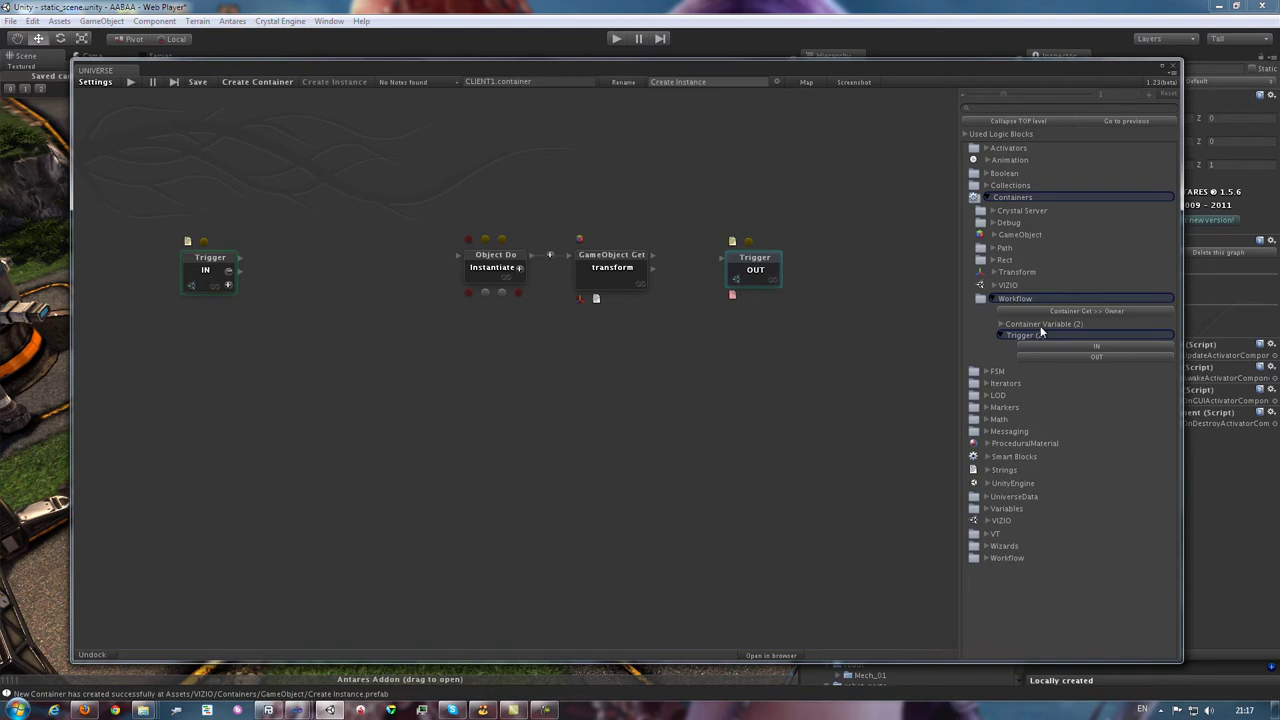
{"action": "left_click", "coordinate": [1040, 326]}
{"action": "mouse_move", "coordinate": [1039, 322]}
{"action": "left_mouse_down"}
{"action": "mouse_move", "coordinate": [415, 304]}
{"action": "mouse_move", "coordinate": [316, 270]}
{"action": "left_mouse_up"}
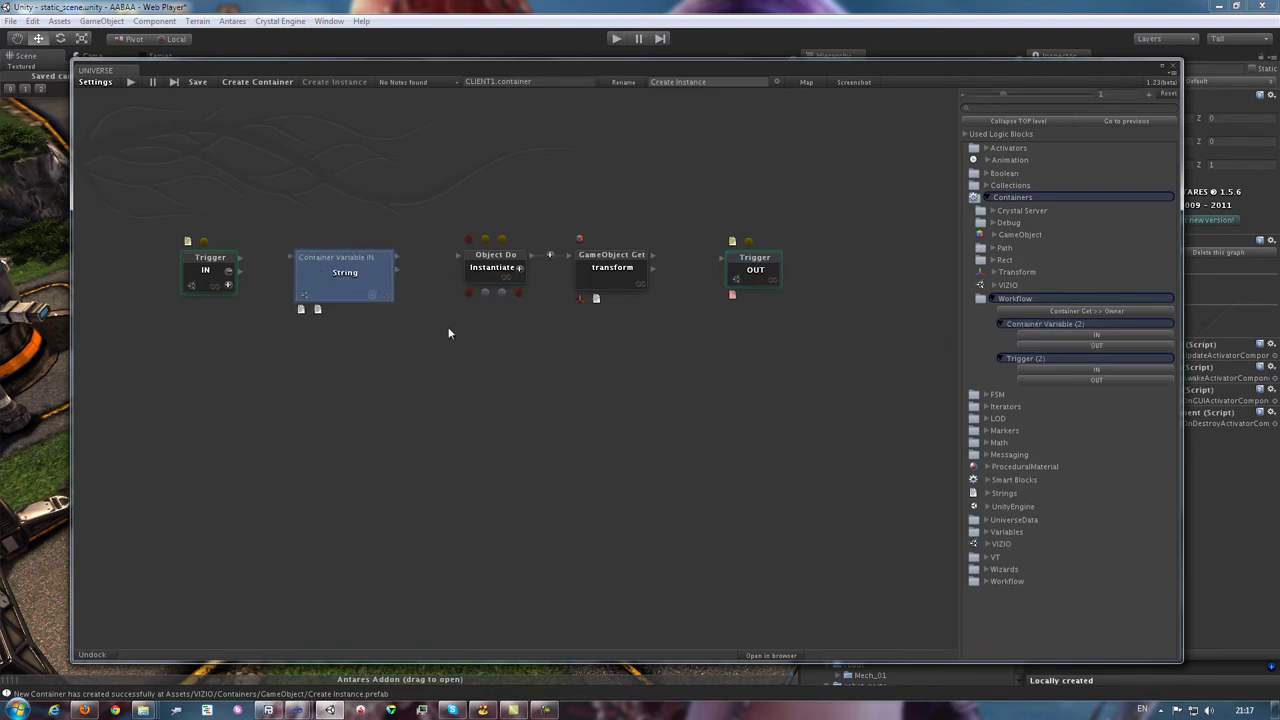
{"action": "left_click_drag", "start_coordinate": [1078, 334], "coordinate": [443, 374]}
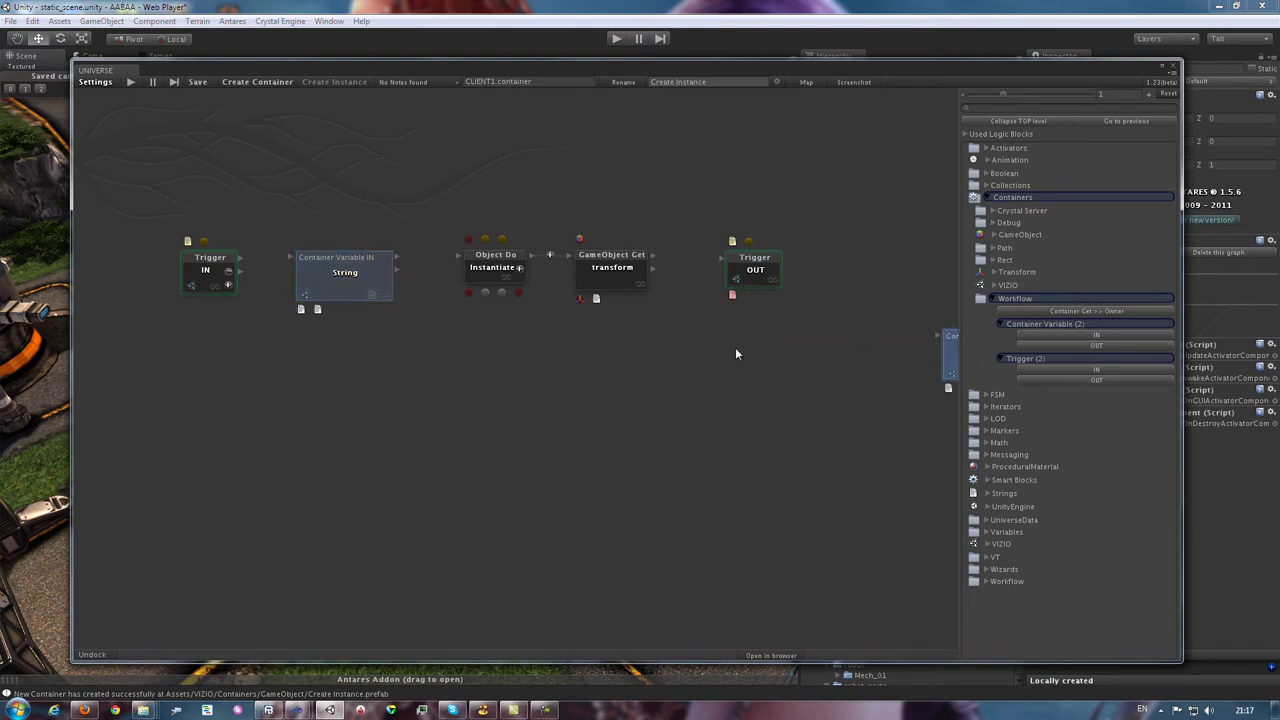
{"action": "mouse_move", "coordinate": [437, 208]}
{"action": "left_mouse_down"}
{"action": "mouse_move", "coordinate": [748, 304]}
{"action": "mouse_move", "coordinate": [893, 272]}
{"action": "left_mouse_up"}
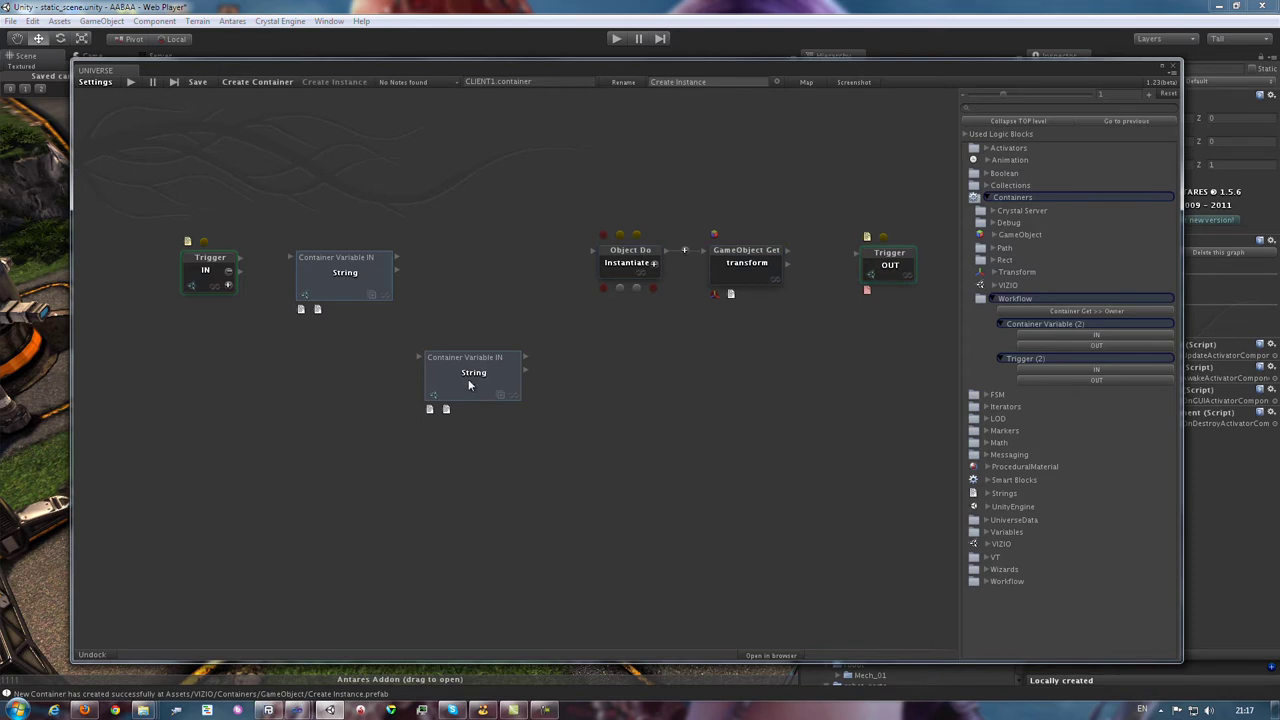
{"action": "left_click_drag", "start_coordinate": [468, 378], "coordinate": [484, 283]}
{"action": "left_click_drag", "start_coordinate": [340, 285], "coordinate": [339, 282]}
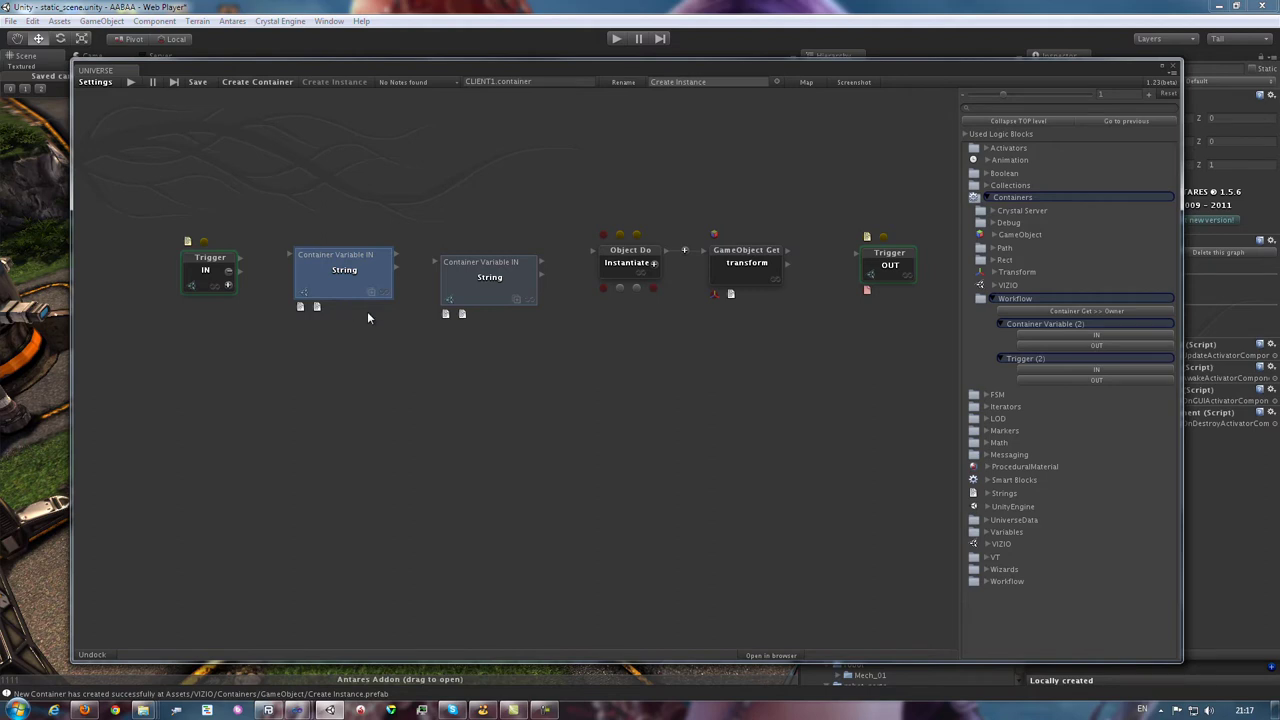
{"action": "mouse_move", "coordinate": [480, 295]}
{"action": "left_mouse_down"}
{"action": "mouse_move", "coordinate": [480, 404]}
{"action": "mouse_move", "coordinate": [483, 371]}
{"action": "left_mouse_up"}
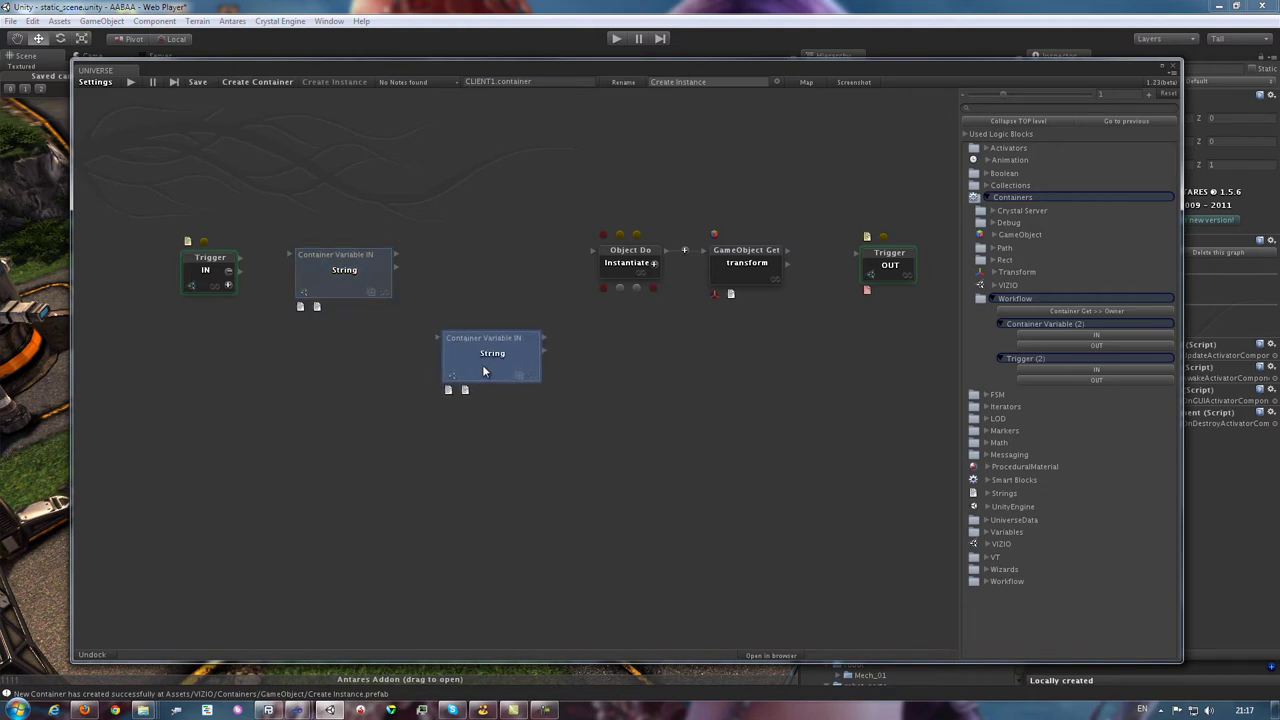
{"action": "left_click", "coordinate": [337, 270]}
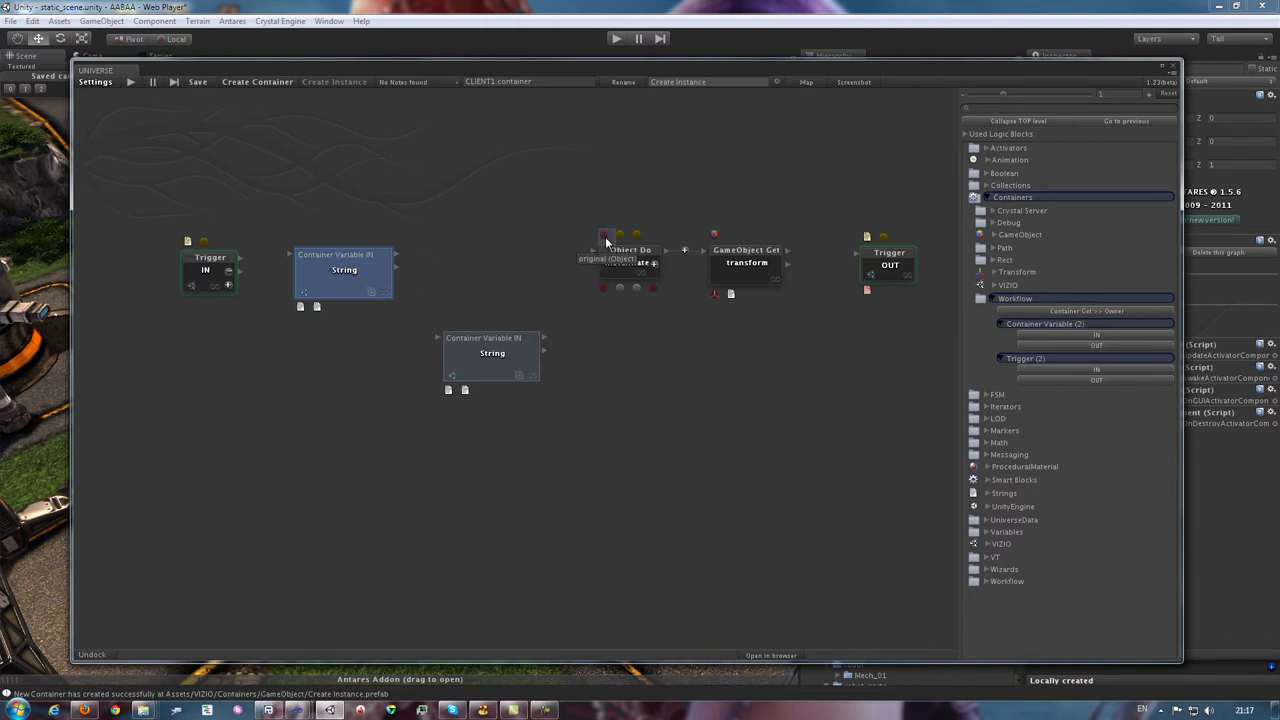
Step: Link Instantiate's original object input to the upper Container Variable node
{"action": "left_click_drag", "start_coordinate": [605, 236], "coordinate": [479, 233]}
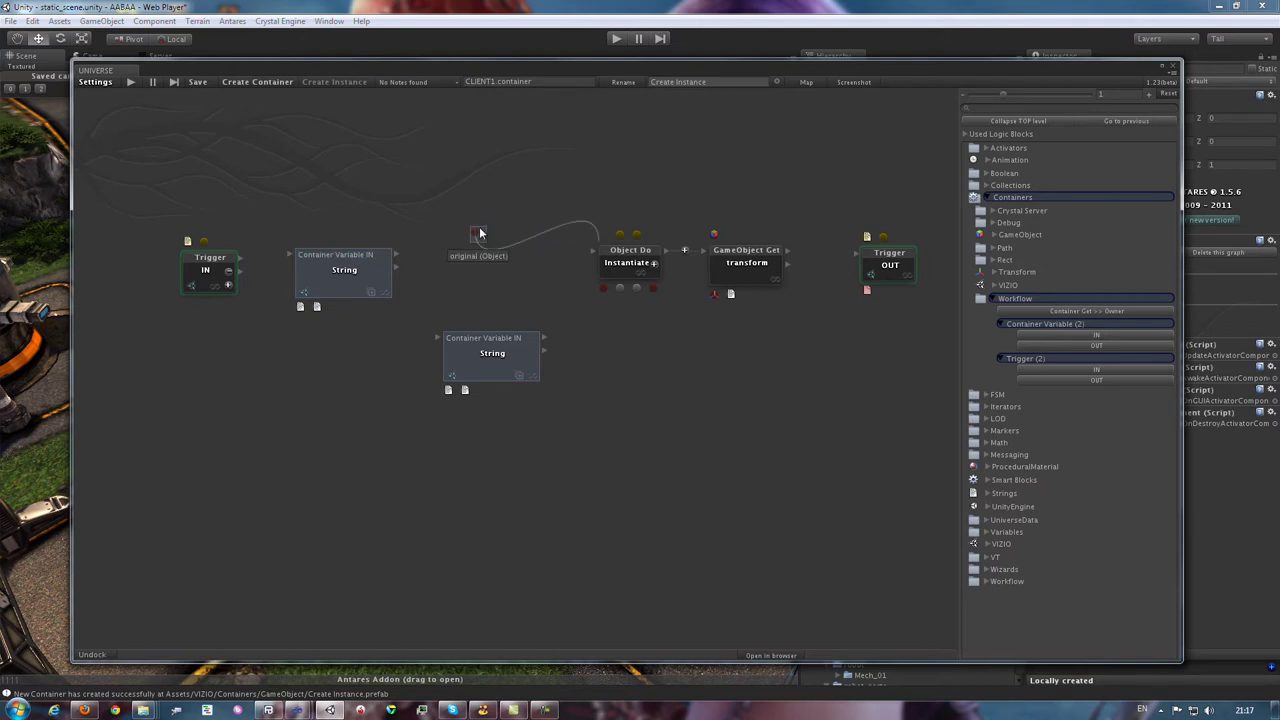
{"action": "left_click_drag", "start_coordinate": [479, 233], "coordinate": [338, 276]}
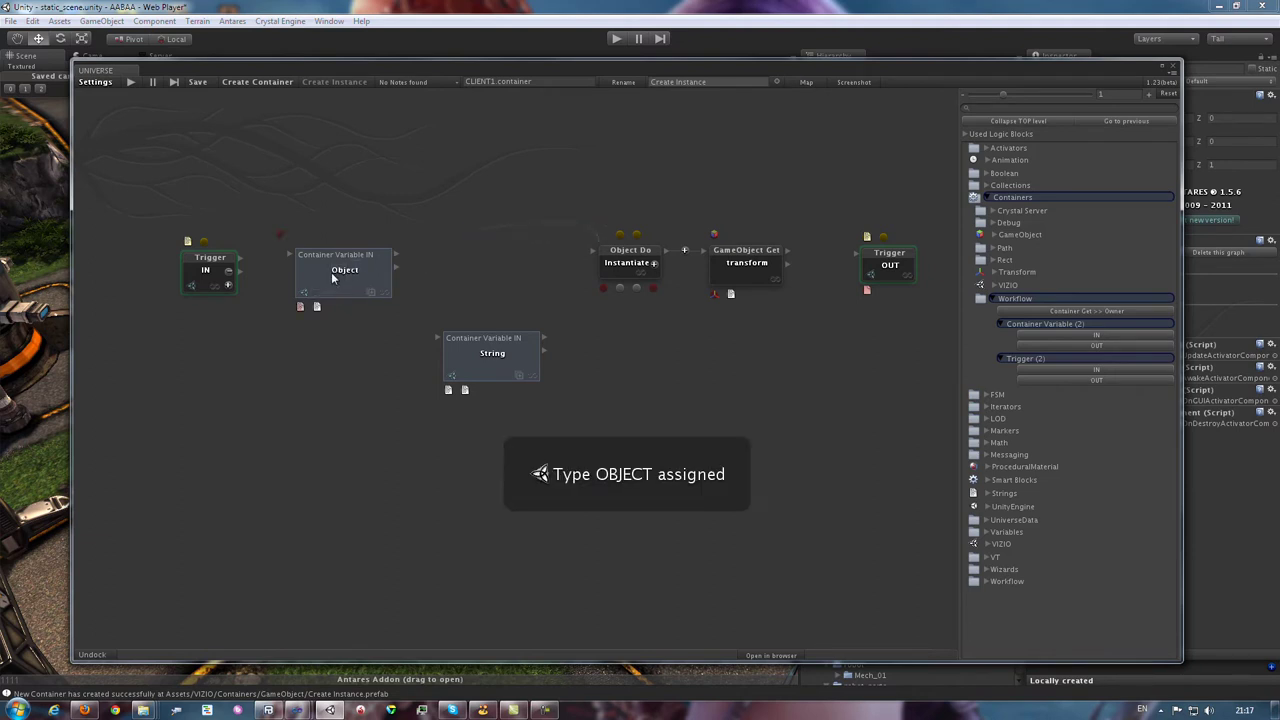
{"action": "left_click", "coordinate": [279, 236]}
{"action": "left_click", "coordinate": [428, 226]}
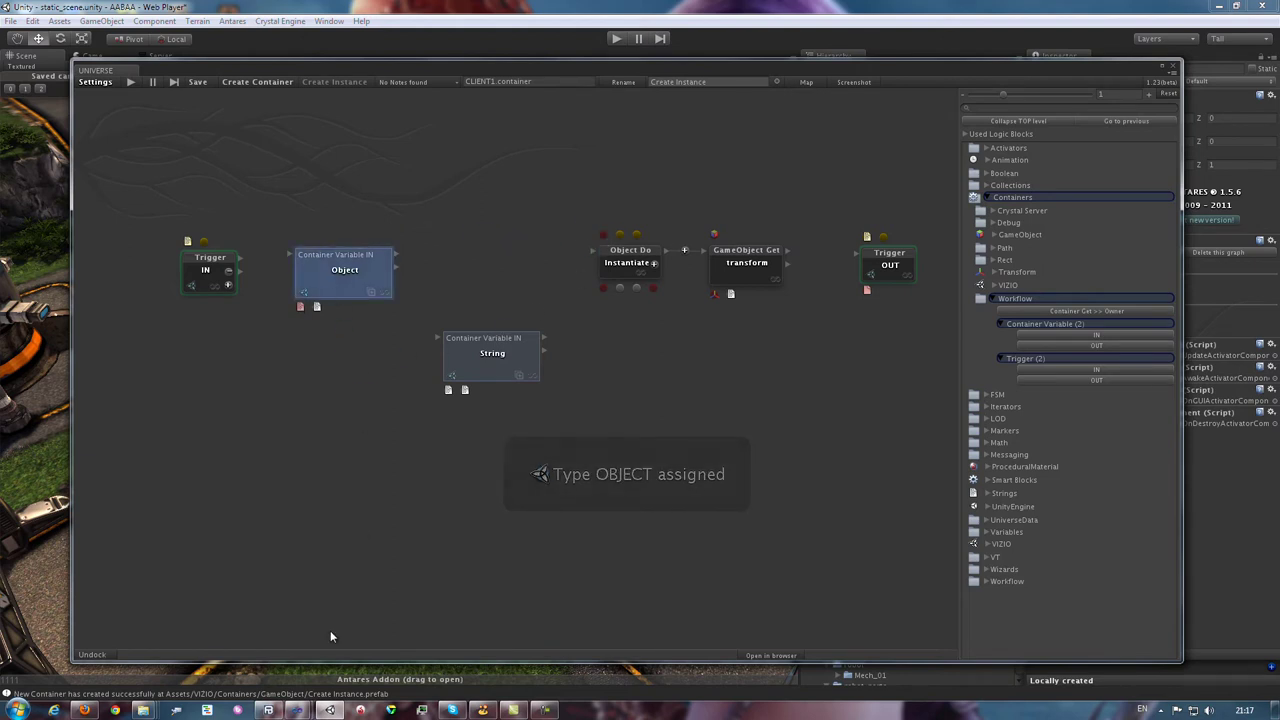
Step: Name the variable IN/Source Object, add it as a local variable and assign it to the node
{"action": "left_click_drag", "start_coordinate": [324, 653], "coordinate": [351, 385]}
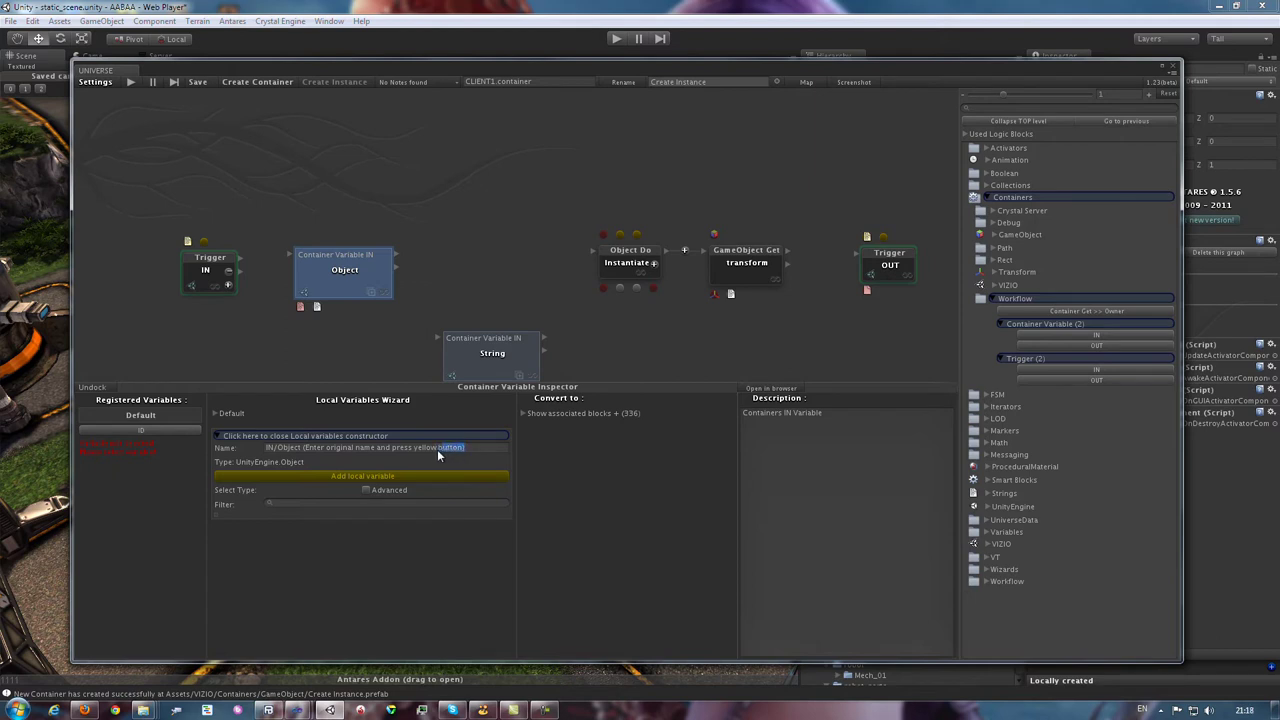
{"action": "left_click", "coordinate": [276, 447]}
{"action": "left_click_drag", "start_coordinate": [468, 448], "coordinate": [296, 447]}
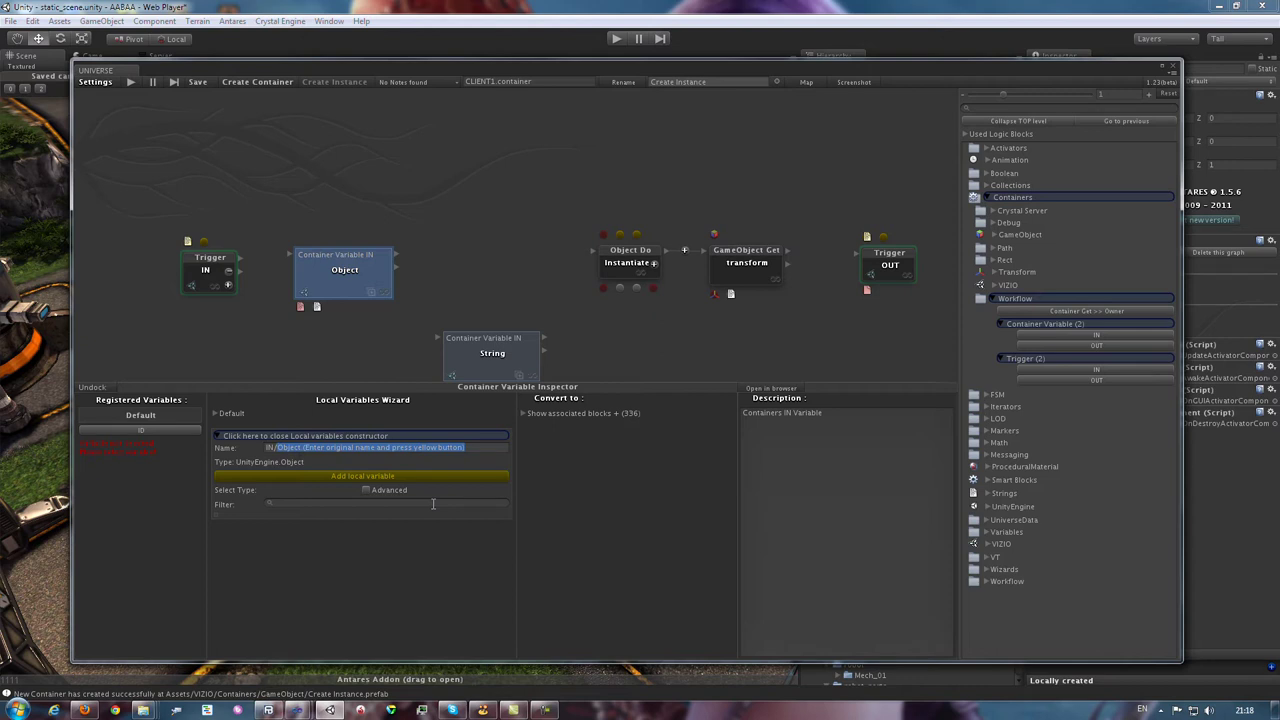
{"action": "type", "text": "Sou"}
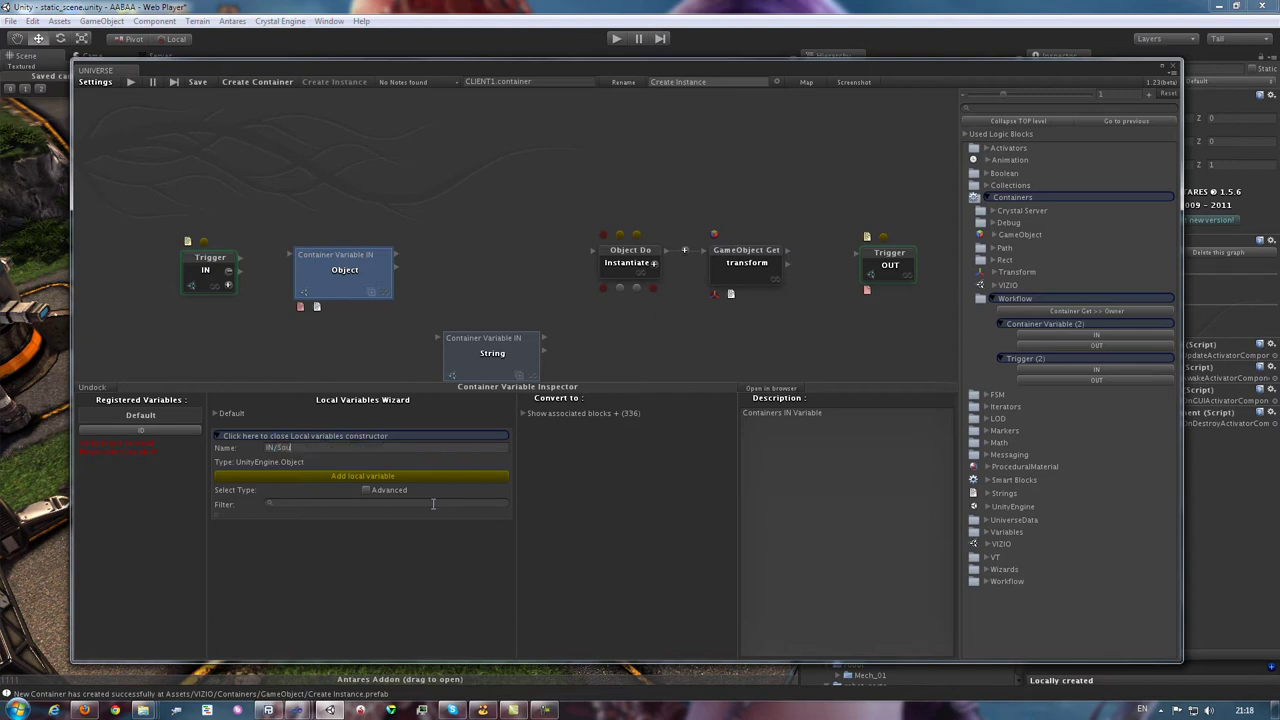
{"action": "type", "text": "rce"}
{"action": "type", "text": " Object"}
{"action": "left_click", "coordinate": [345, 478]}
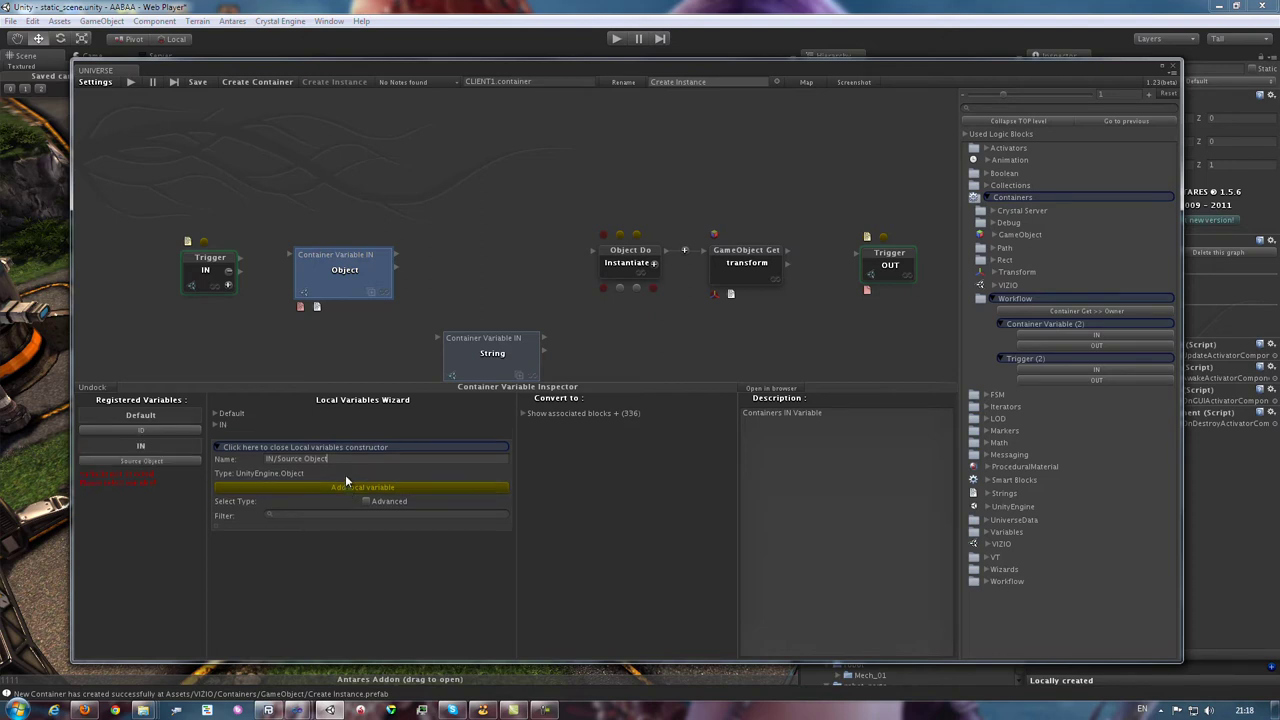
{"action": "left_click", "coordinate": [160, 462]}
{"action": "left_click", "coordinate": [158, 462]}
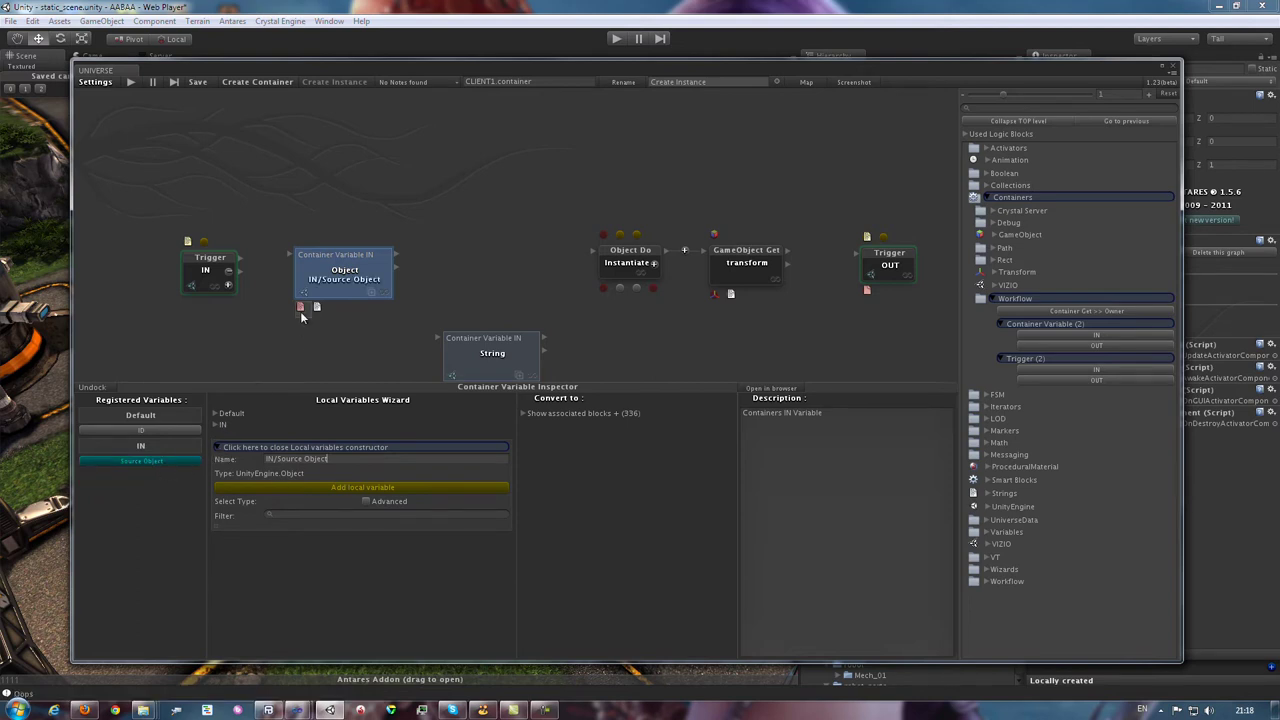
{"action": "left_click", "coordinate": [241, 260]}
{"action": "mouse_move", "coordinate": [346, 271]}
{"action": "left_mouse_down"}
{"action": "mouse_move", "coordinate": [333, 281]}
{"action": "mouse_move", "coordinate": [605, 232]}
{"action": "left_mouse_up"}
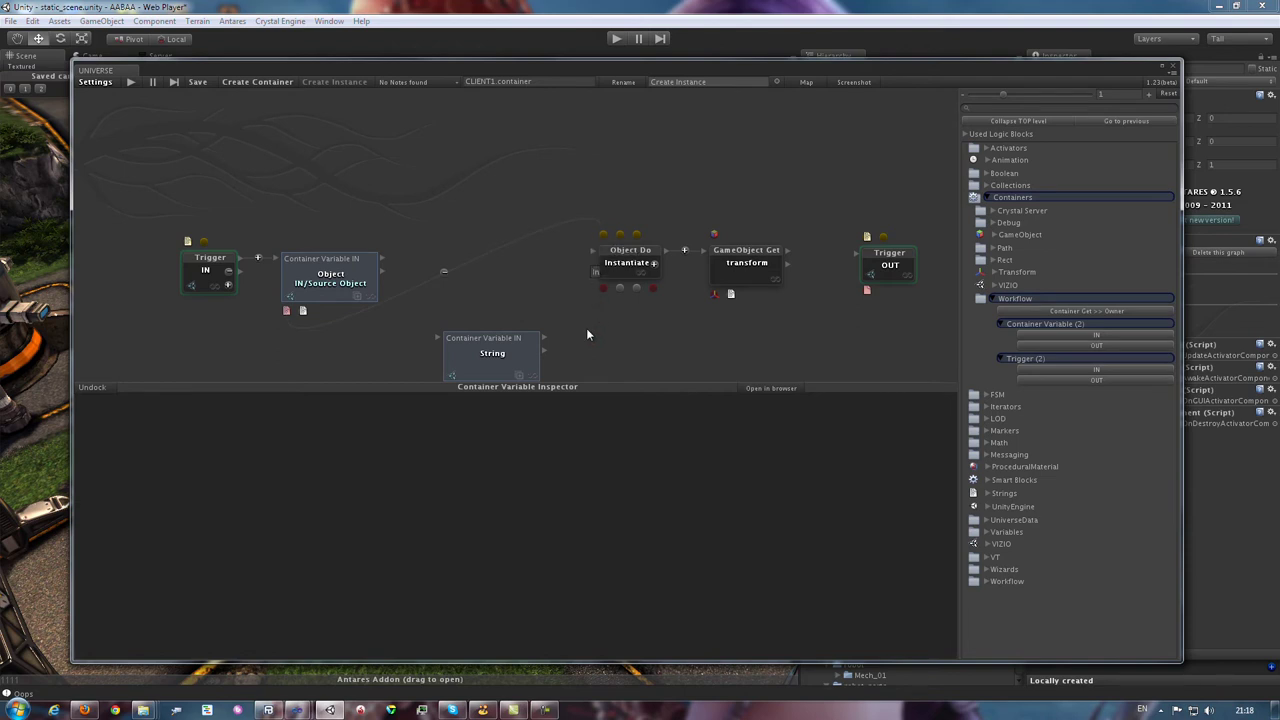
Step: Link Instantiate's position input to the second variable node, making it a Vector3
{"action": "left_click", "coordinate": [535, 355]}
{"action": "mouse_move", "coordinate": [474, 312]}
{"action": "left_mouse_down"}
{"action": "mouse_move", "coordinate": [438, 232]}
{"action": "mouse_move", "coordinate": [486, 275]}
{"action": "left_mouse_up"}
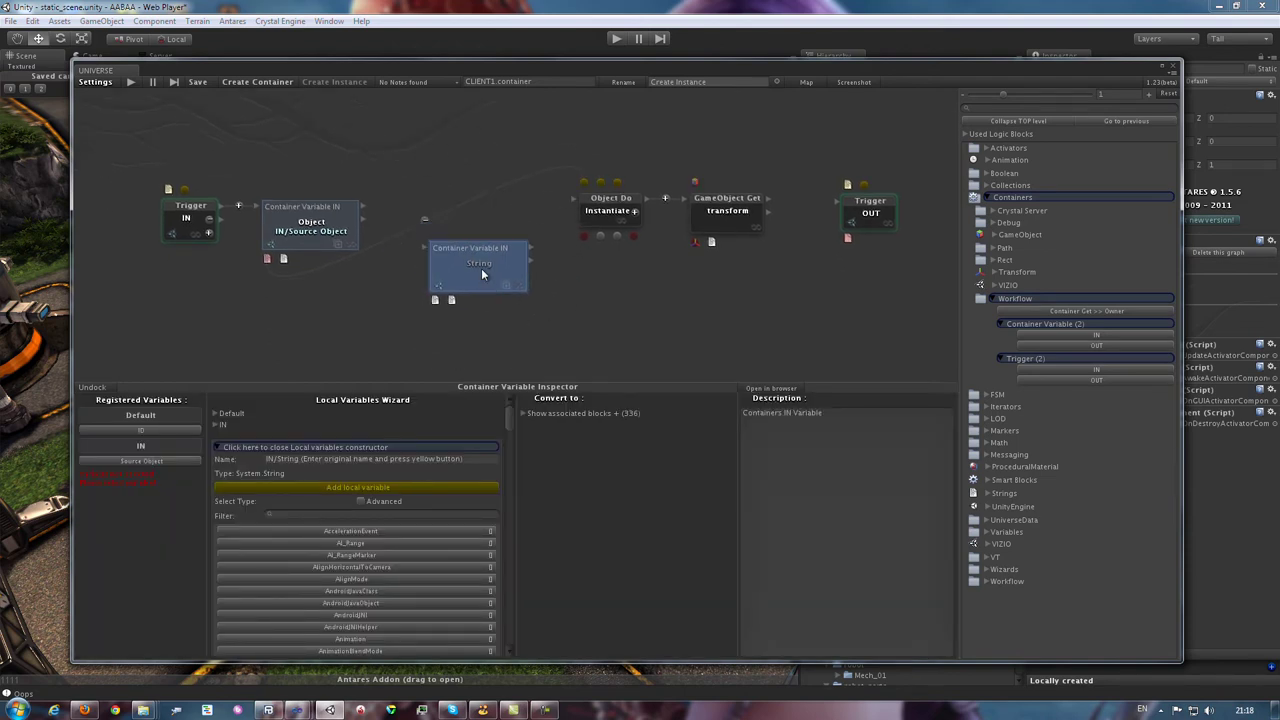
{"action": "left_click", "coordinate": [602, 188]}
{"action": "left_click_drag", "start_coordinate": [602, 188], "coordinate": [424, 221]}
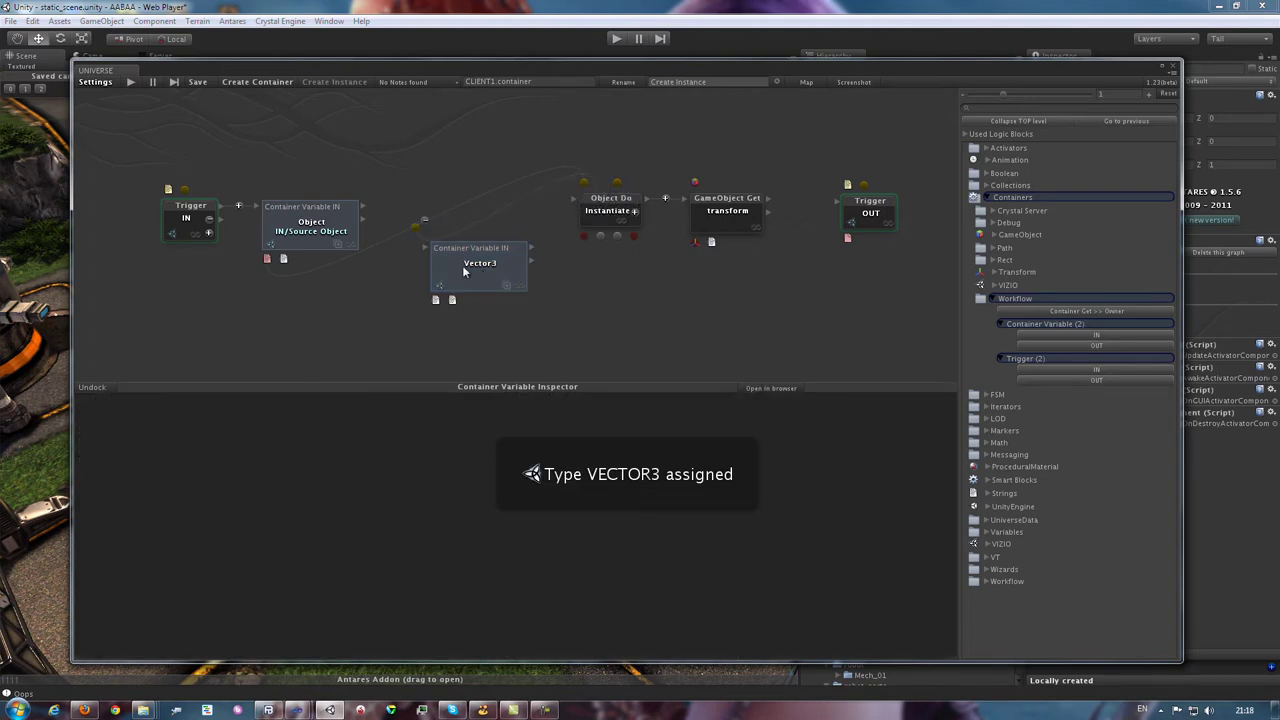
{"action": "left_click", "coordinate": [416, 232]}
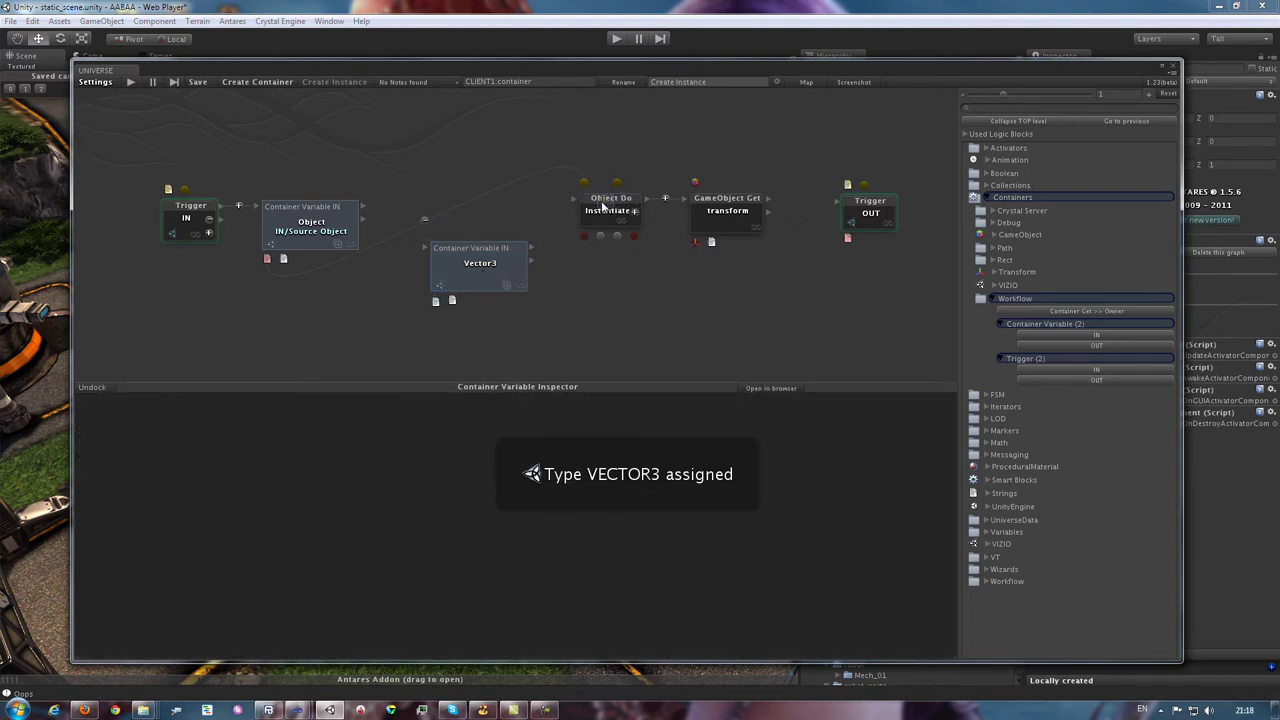
Step: Name the Vector3 variable IN/POSITION, add it as a local variable and assign it
{"action": "left_click", "coordinate": [462, 259]}
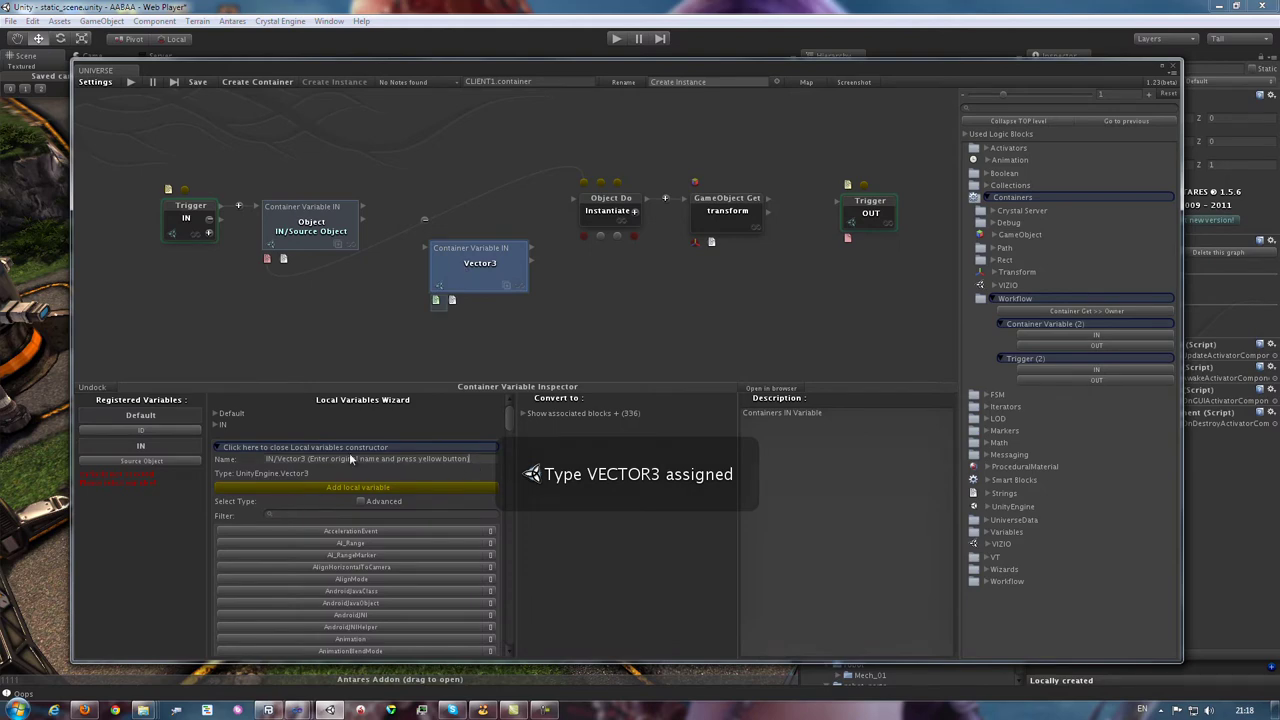
{"action": "left_click_drag", "start_coordinate": [470, 458], "coordinate": [281, 458]}
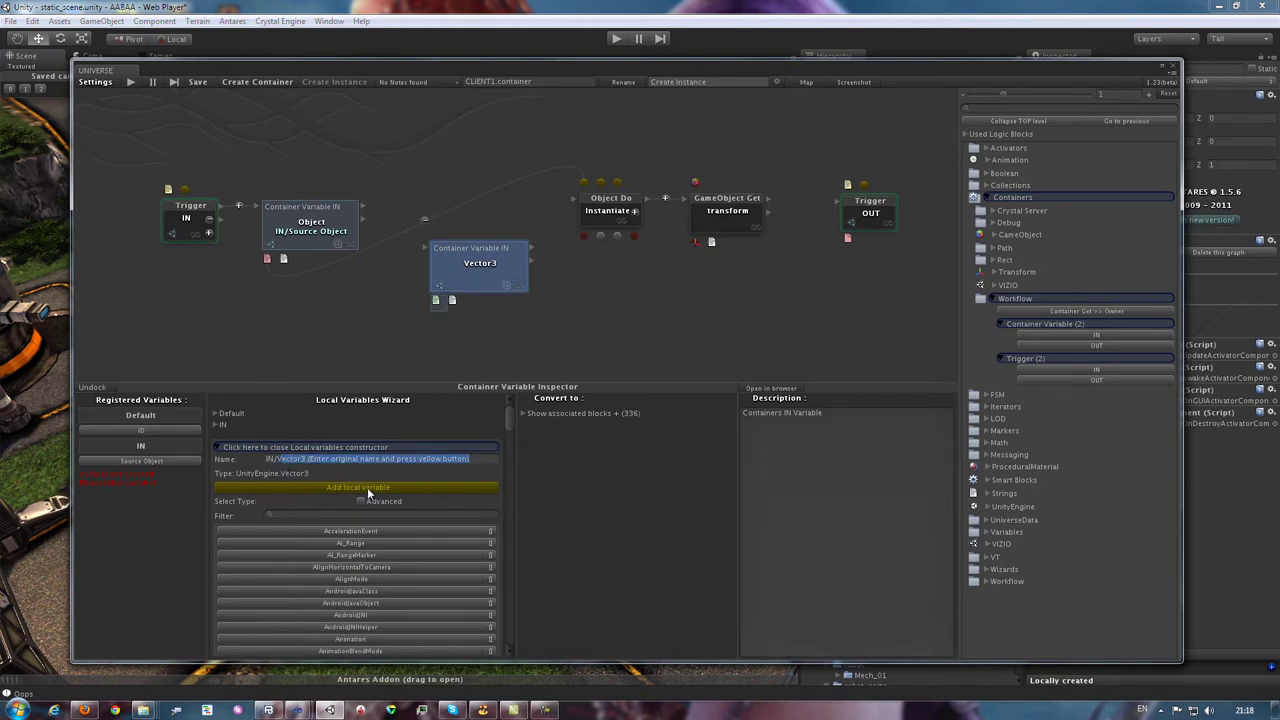
{"action": "key", "text": "BackSpace"}
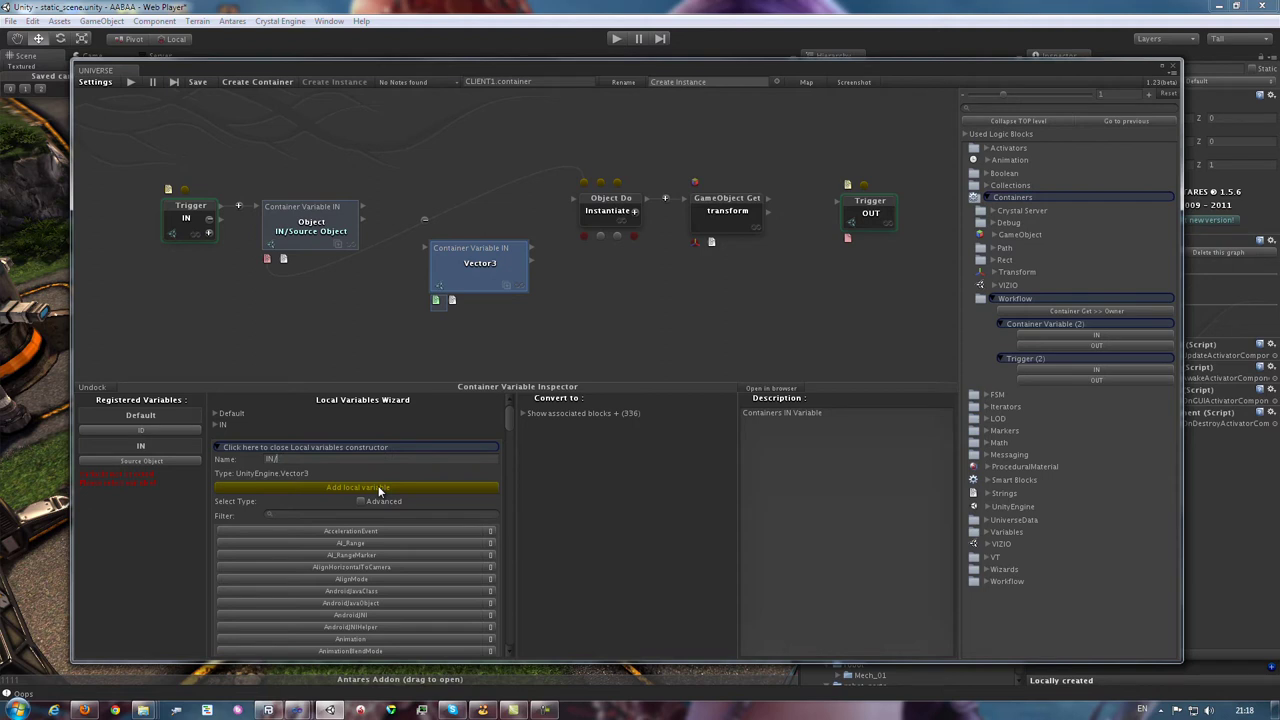
{"action": "type", "text": "POSITIO"}
{"action": "type", "text": "N"}
{"action": "left_click", "coordinate": [378, 490]}
{"action": "left_click", "coordinate": [143, 463]}
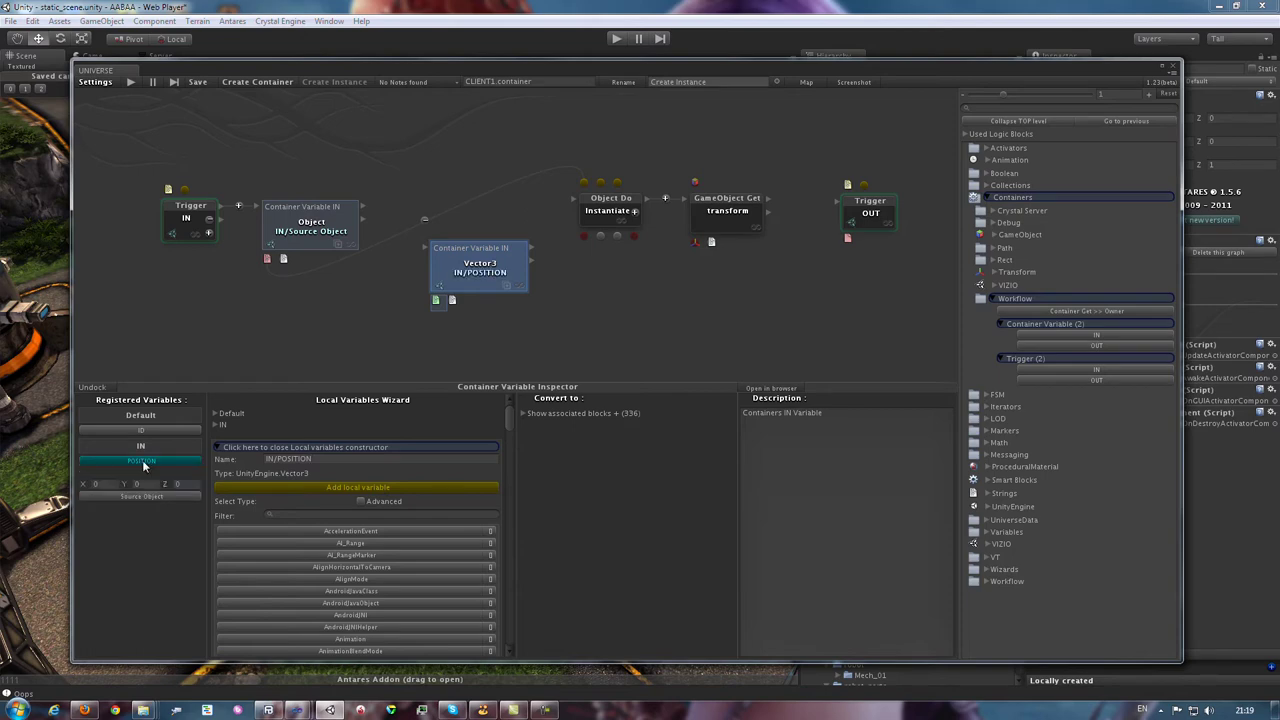
{"action": "left_click_drag", "start_coordinate": [474, 276], "coordinate": [462, 271]}
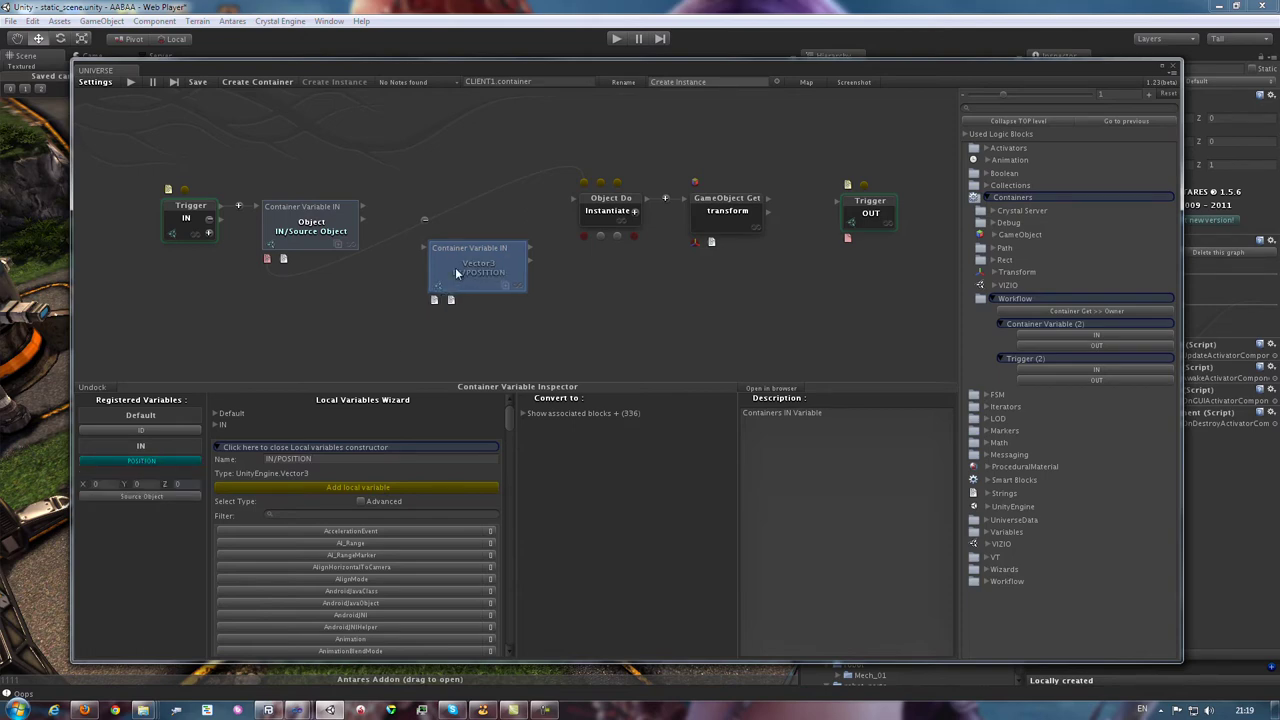
Step: Line up IN/POSITION beside Source Object and move Object Do and GameObject Get right
{"action": "left_click", "coordinate": [353, 210]}
{"action": "left_click", "coordinate": [457, 255]}
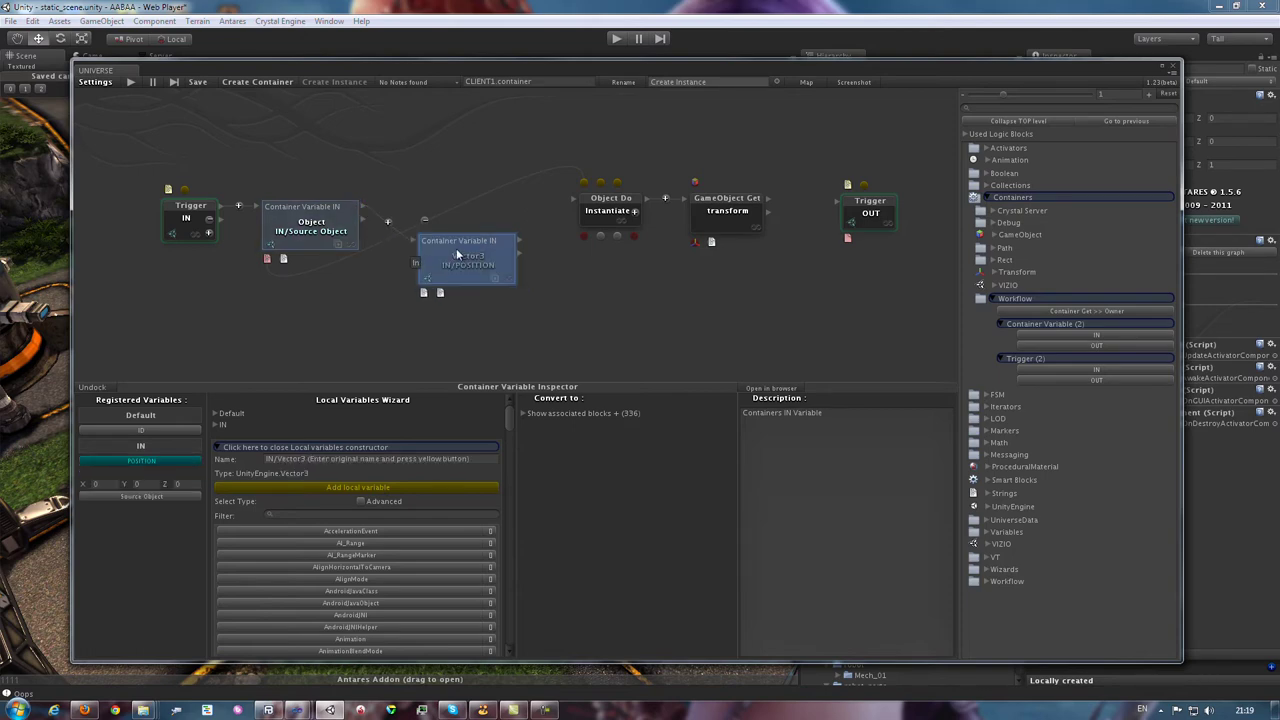
{"action": "mouse_move", "coordinate": [457, 255]}
{"action": "left_mouse_down"}
{"action": "mouse_move", "coordinate": [431, 220]}
{"action": "mouse_move", "coordinate": [600, 186]}
{"action": "left_mouse_up"}
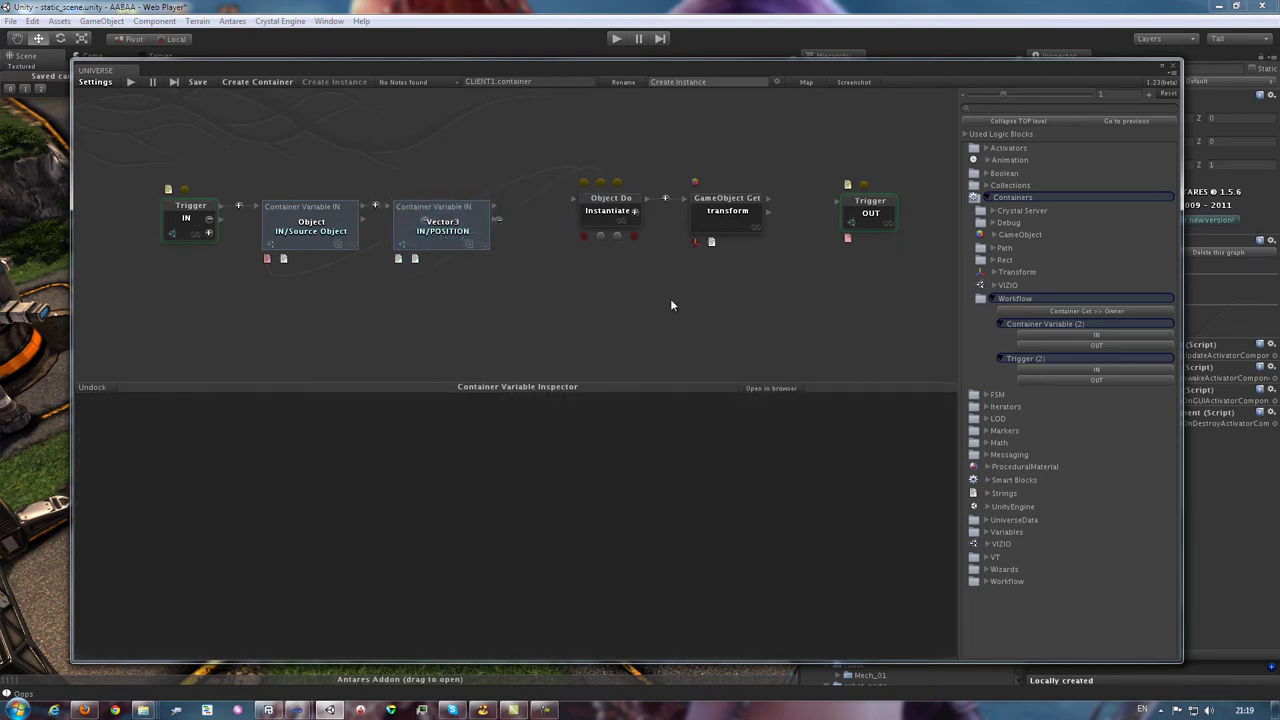
{"action": "middle_click_drag", "start_coordinate": [670, 305], "coordinate": [628, 301]}
{"action": "left_click_drag", "start_coordinate": [523, 130], "coordinate": [842, 285]}
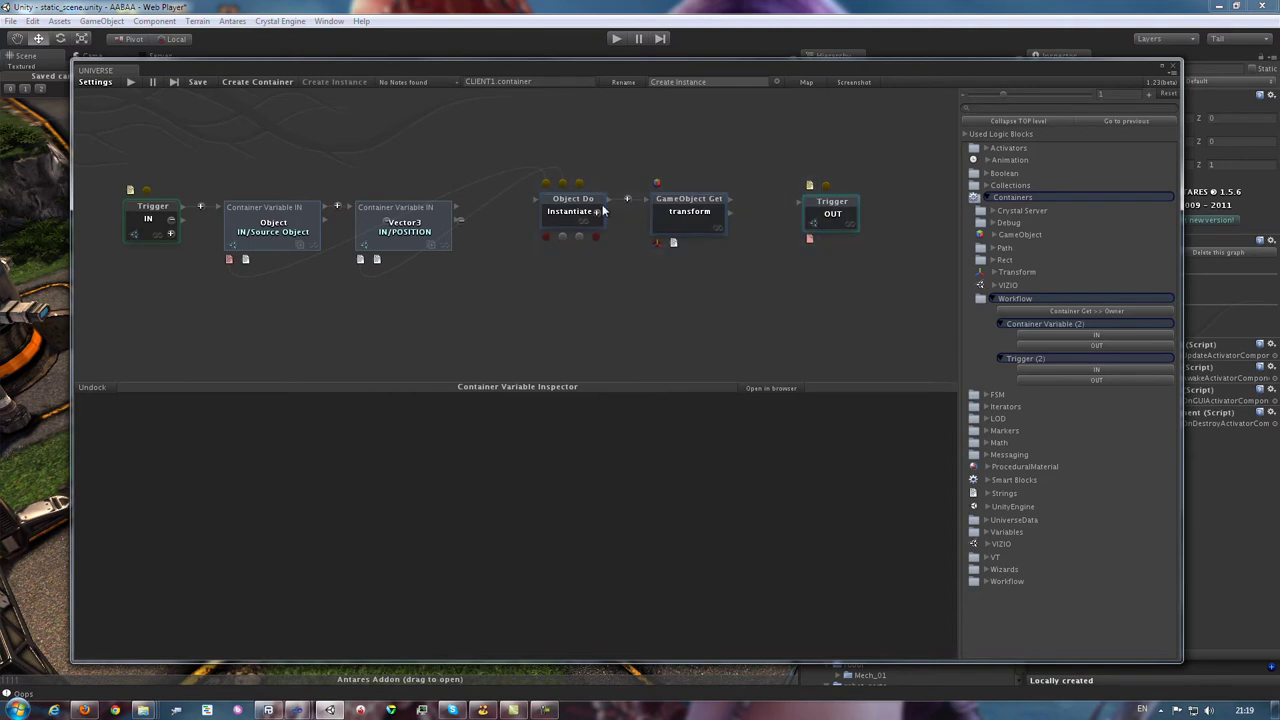
{"action": "left_click_drag", "start_coordinate": [603, 210], "coordinate": [723, 216]}
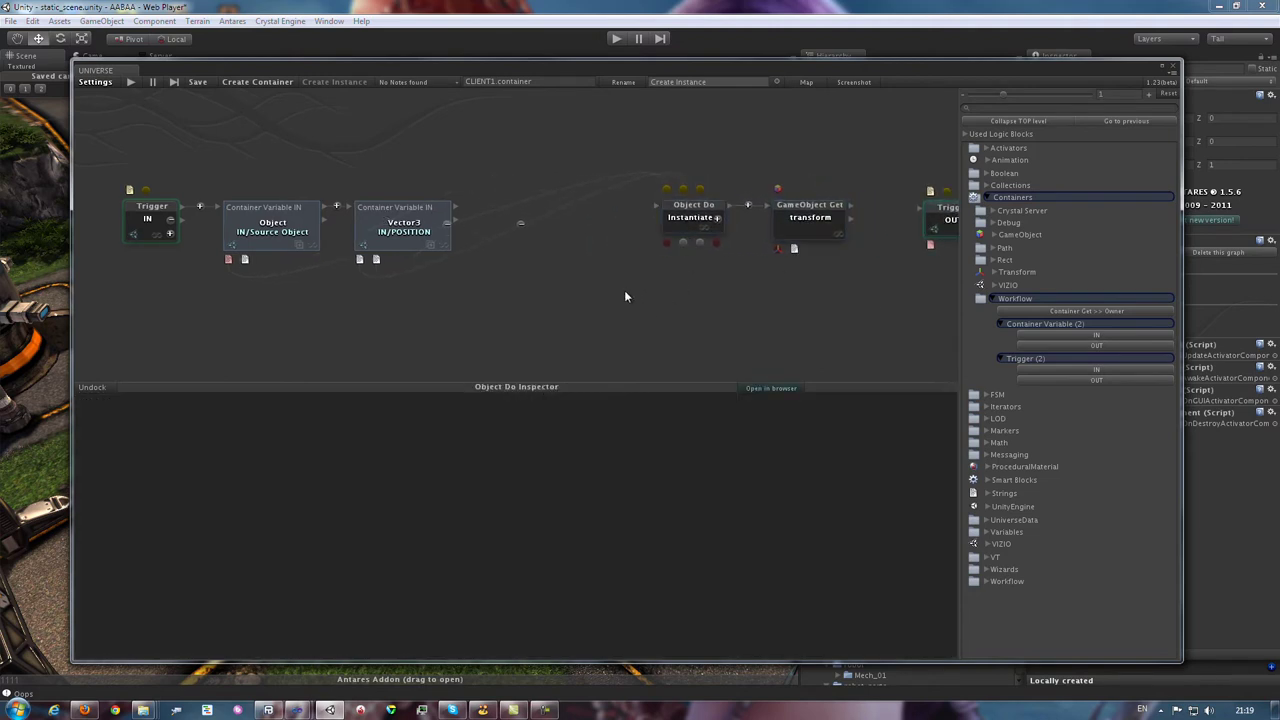
Step: Add a Quaternion container input node wired into Object Do Instantiate's rotation input
{"action": "left_click", "coordinate": [406, 232]}
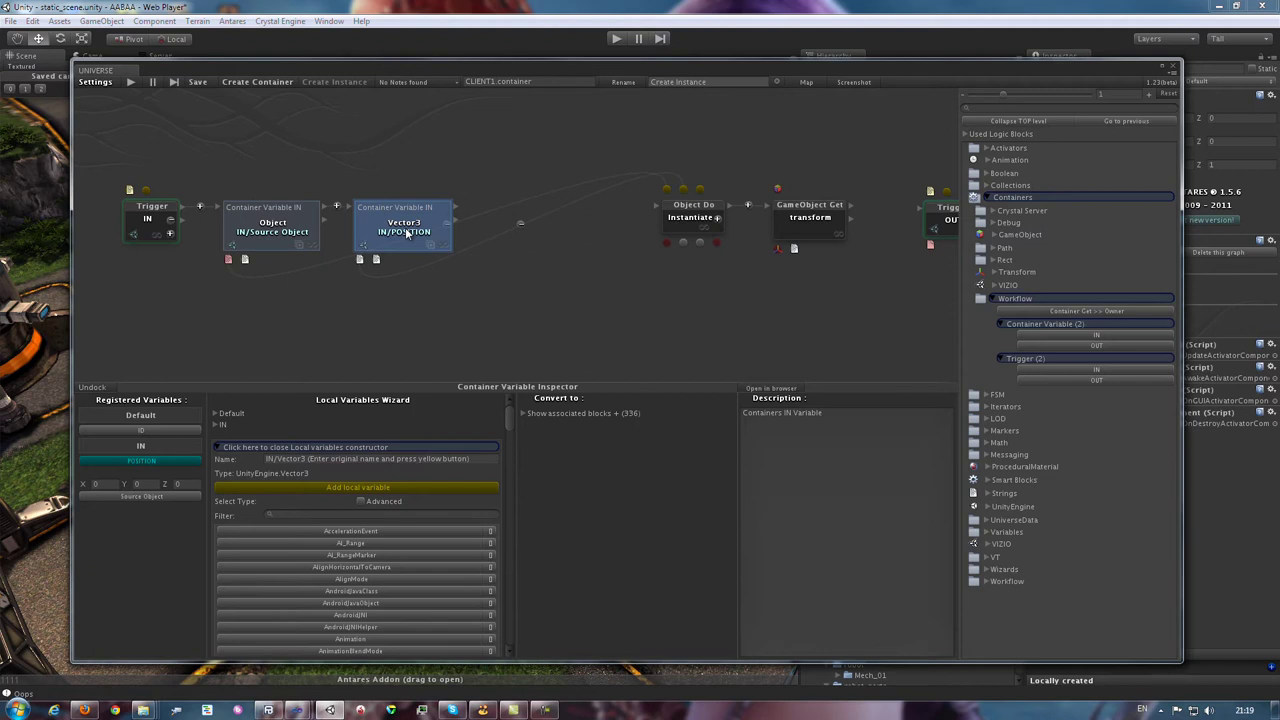
{"action": "left_click", "coordinate": [535, 278]}
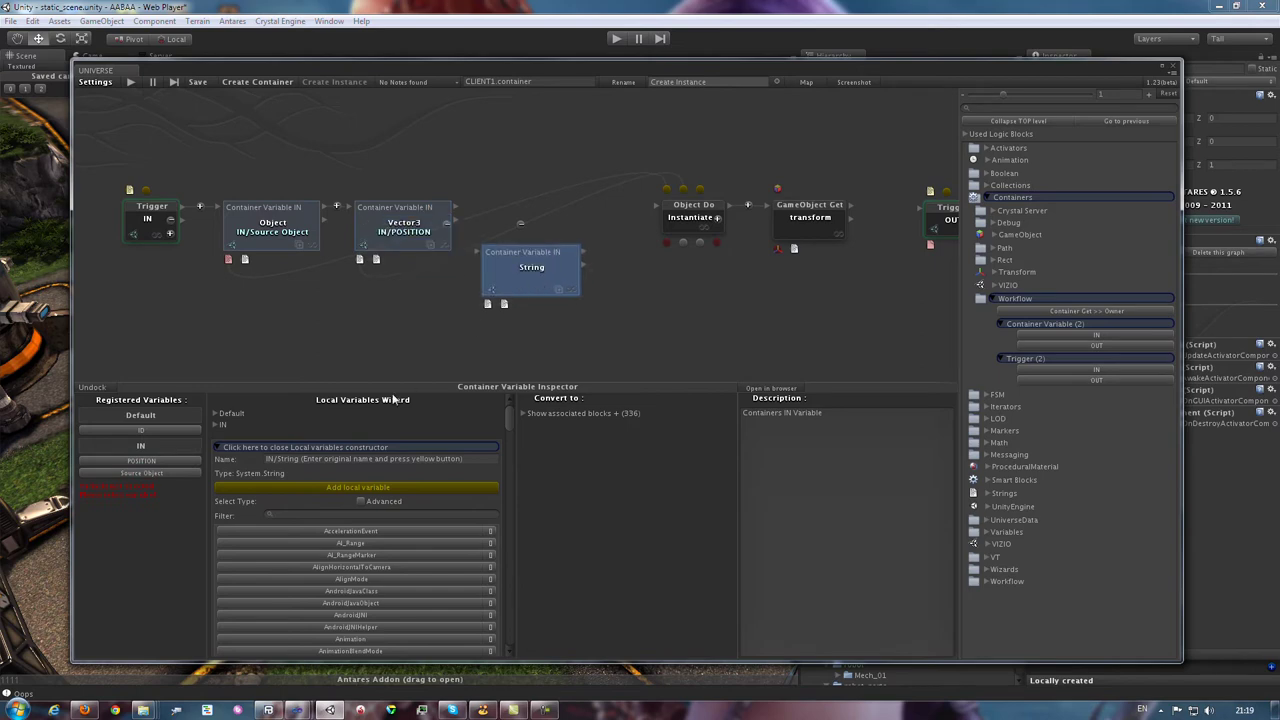
{"action": "left_click_drag", "start_coordinate": [685, 188], "coordinate": [545, 264]}
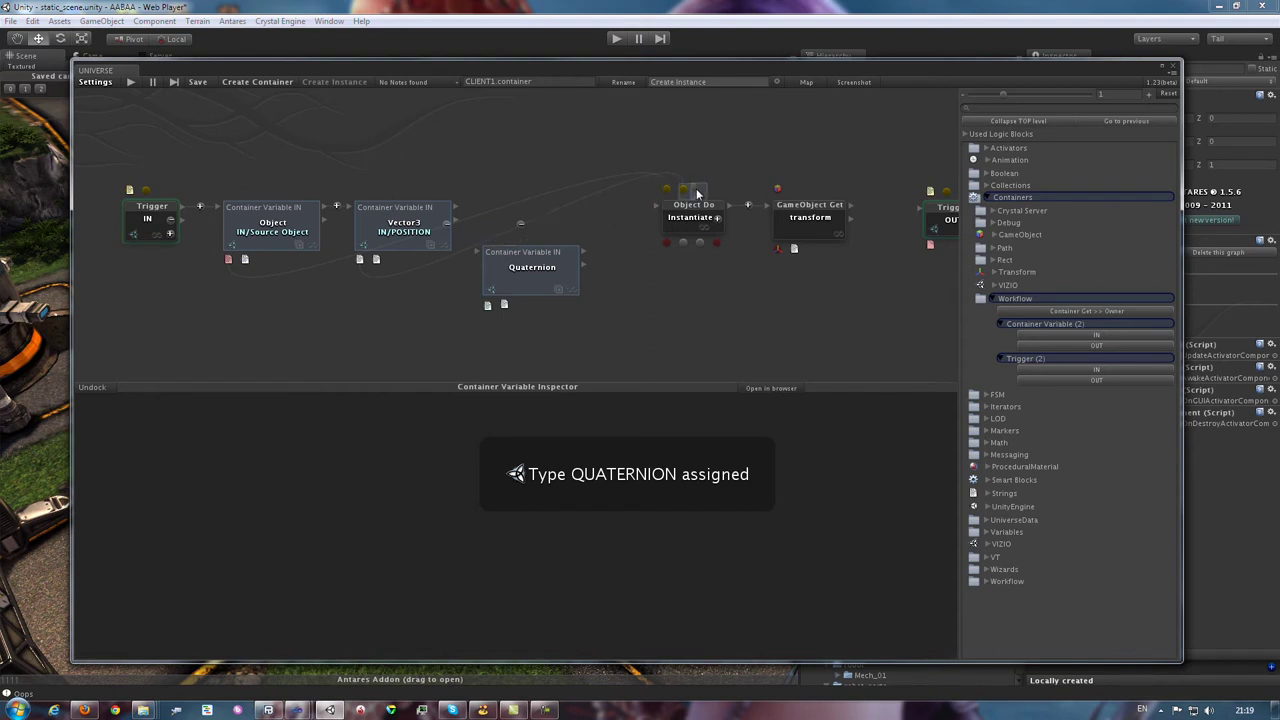
{"action": "left_click", "coordinate": [526, 286]}
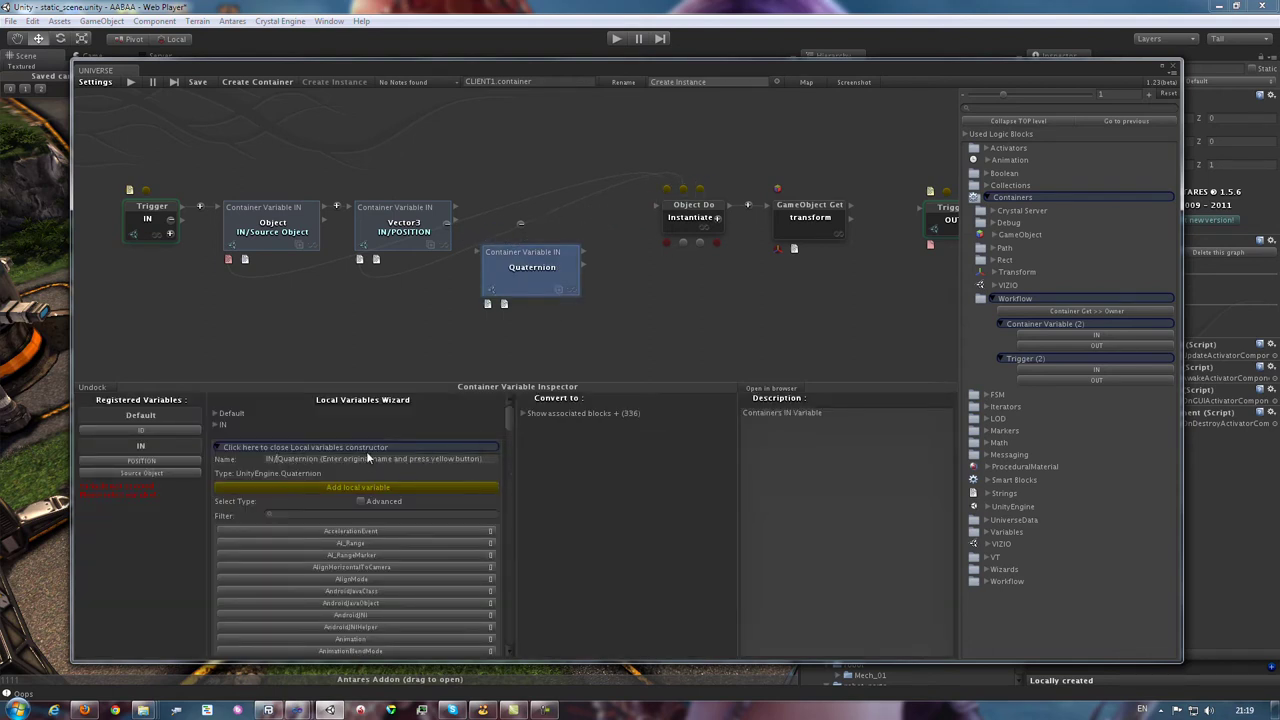
Step: Name the node IN/ROTATION as a new local variable and align it below IN/POSITION
{"action": "left_click", "coordinate": [497, 458]}
{"action": "type", "text": "R"}
{"action": "type", "text": "OTATION"}
{"action": "left_click", "coordinate": [370, 489]}
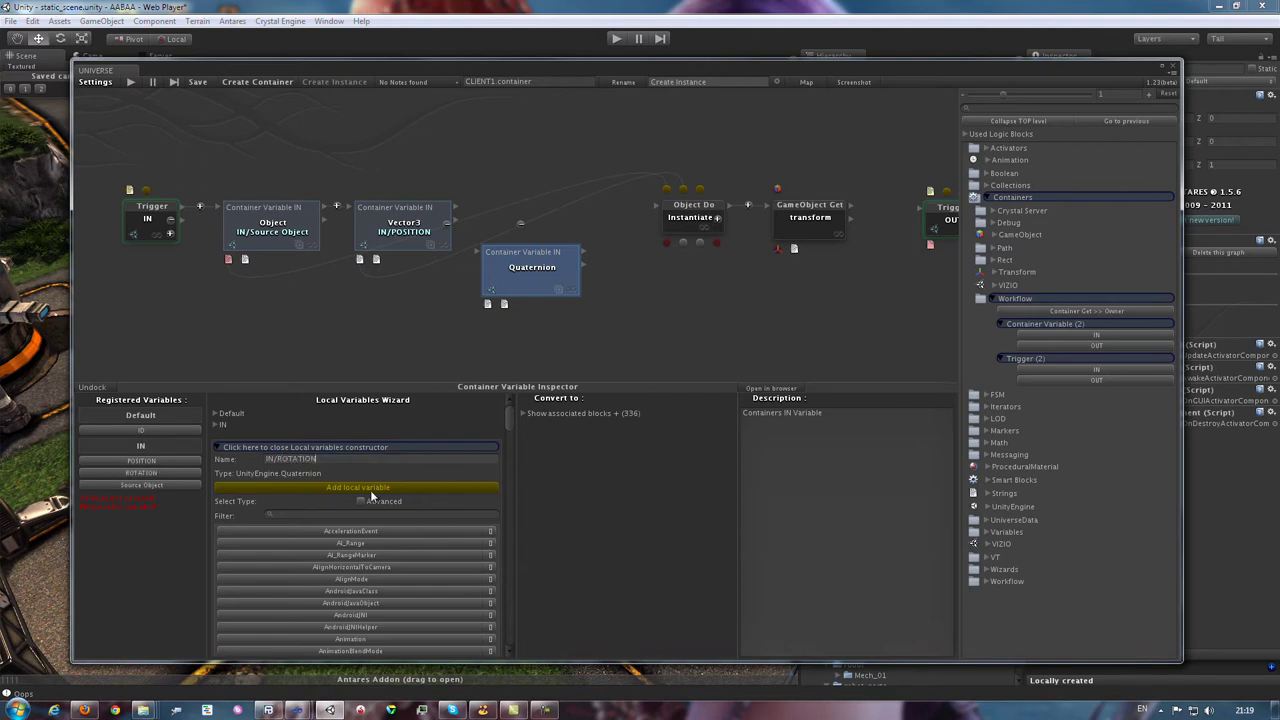
{"action": "left_click", "coordinate": [131, 472]}
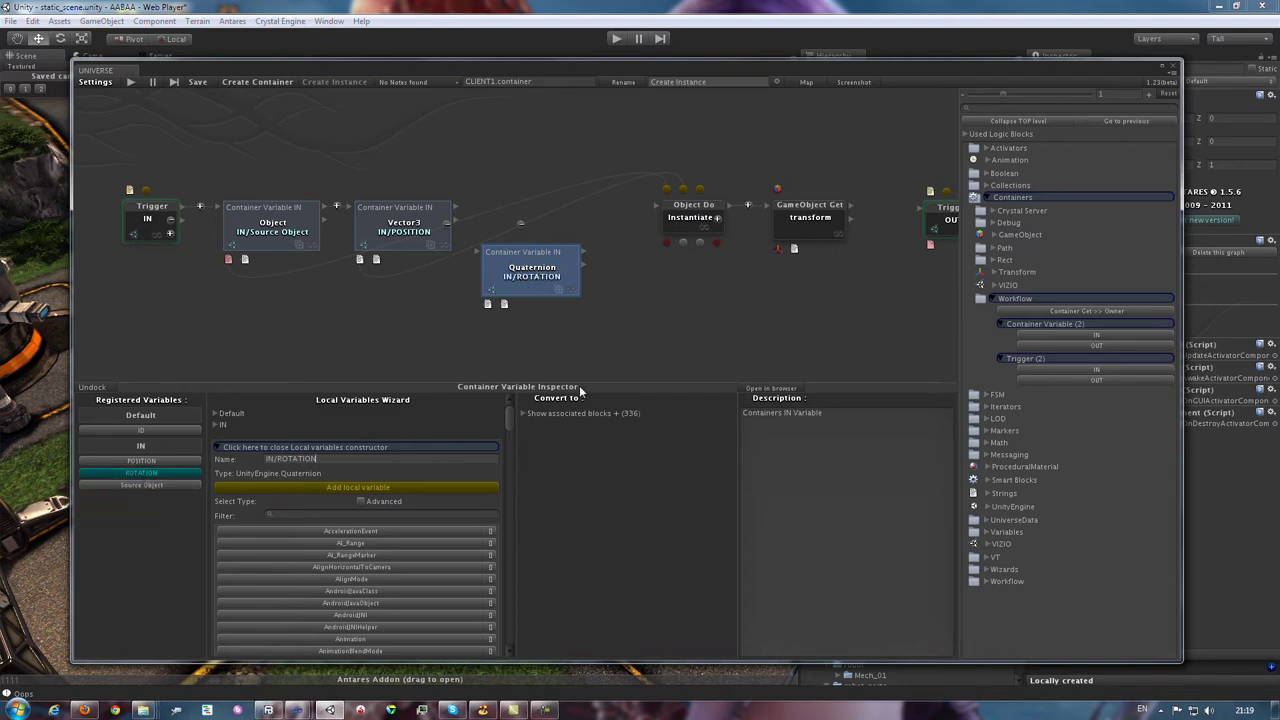
{"action": "left_click_drag", "start_coordinate": [506, 278], "coordinate": [512, 230]}
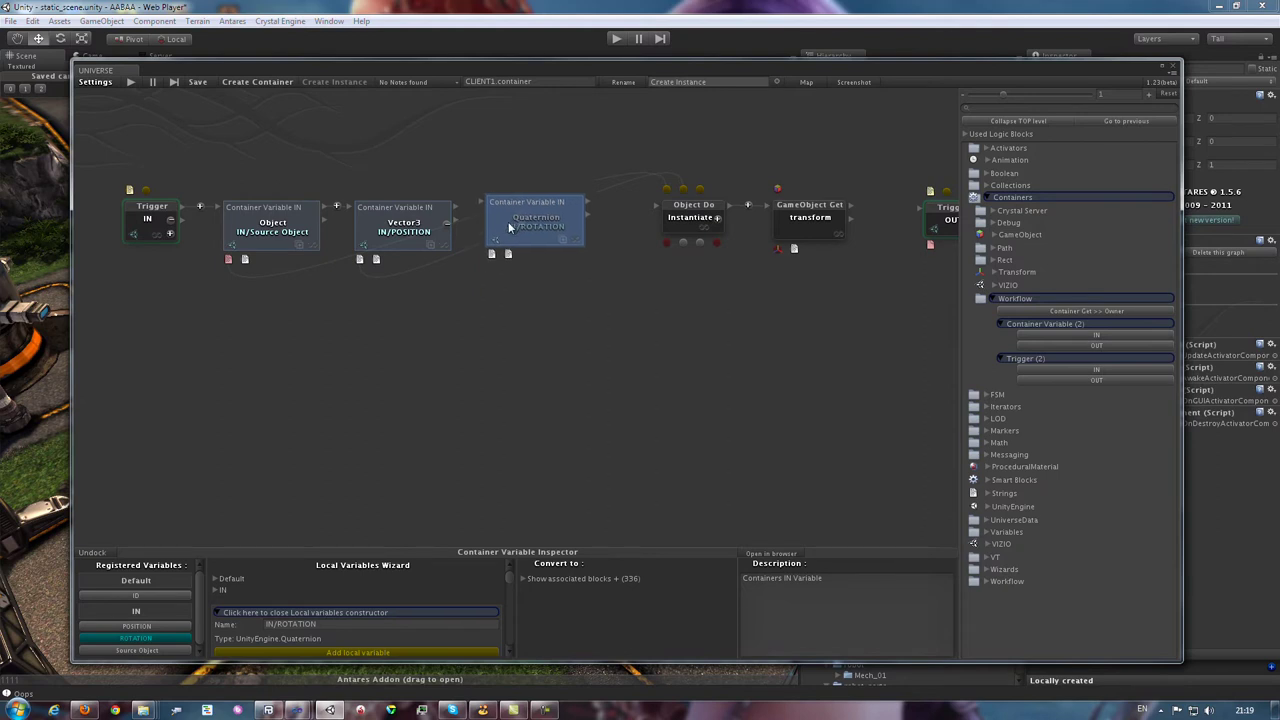
{"action": "left_click", "coordinate": [456, 213]}
{"action": "left_click", "coordinate": [585, 220]}
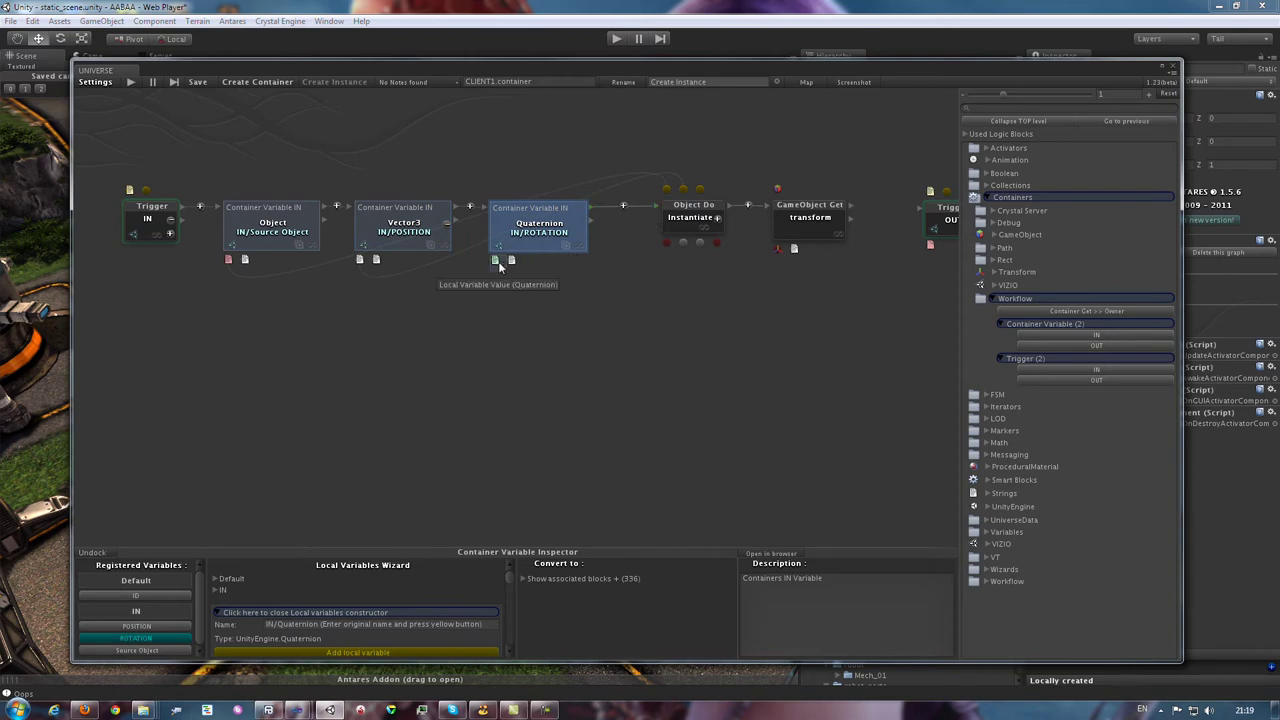
Step: Connect IN/ROTATION into Instantiate and shift the GameObject Get node slightly left
{"action": "left_click_drag", "start_coordinate": [498, 261], "coordinate": [703, 192]}
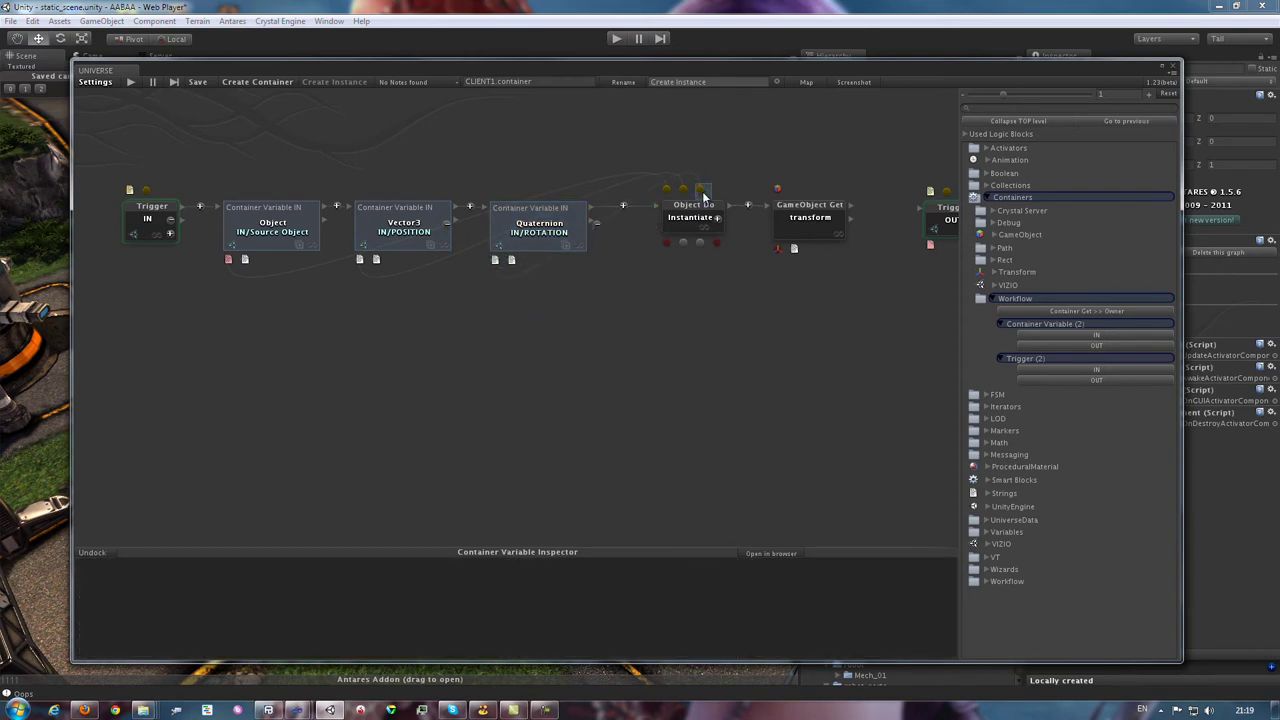
{"action": "left_click", "coordinate": [707, 222]}
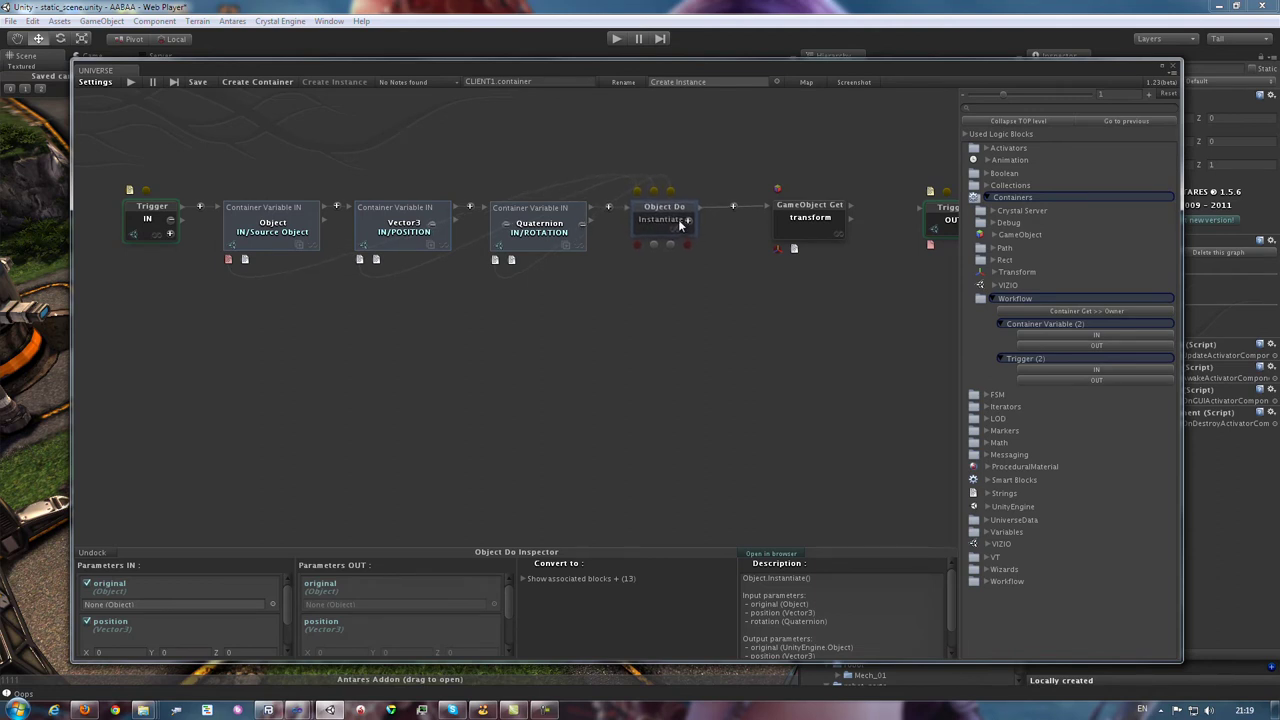
{"action": "left_click", "coordinate": [671, 354]}
{"action": "left_click_drag", "start_coordinate": [667, 259], "coordinate": [634, 248]}
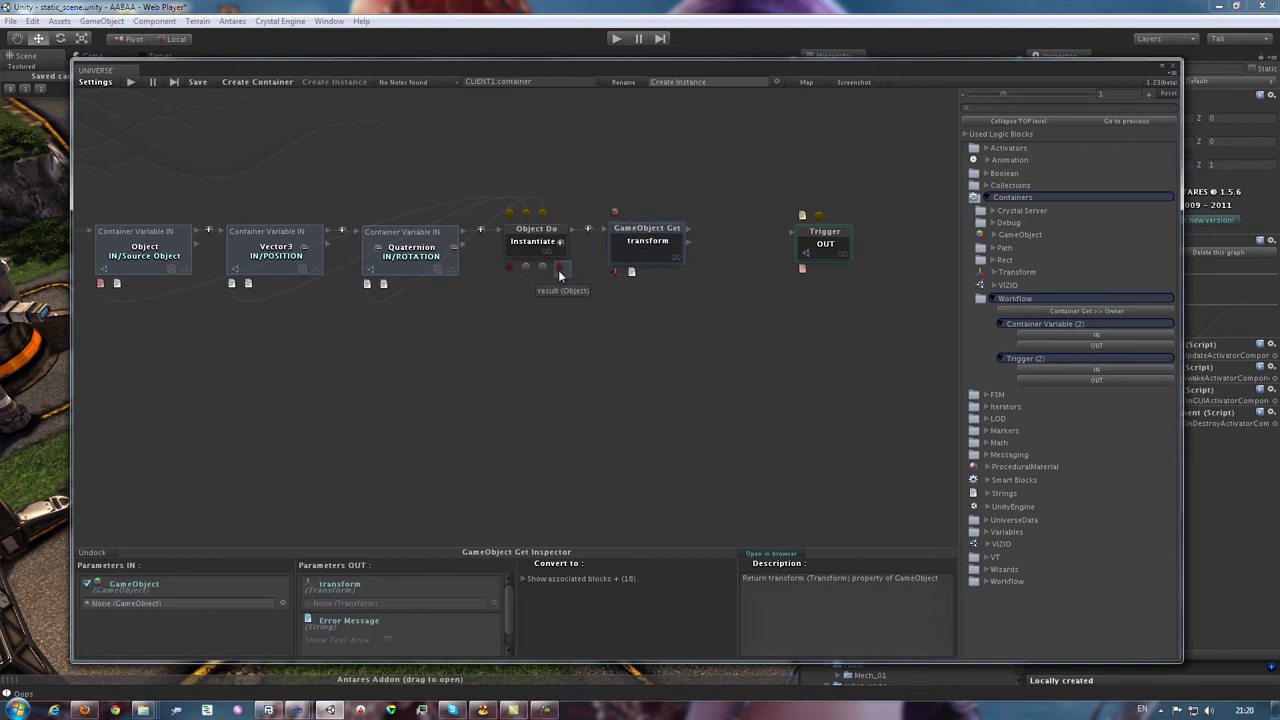
Step: Route Instantiate's result through a Cast to GameObject node into GameObject Get
{"action": "left_click_drag", "start_coordinate": [558, 270], "coordinate": [615, 213]}
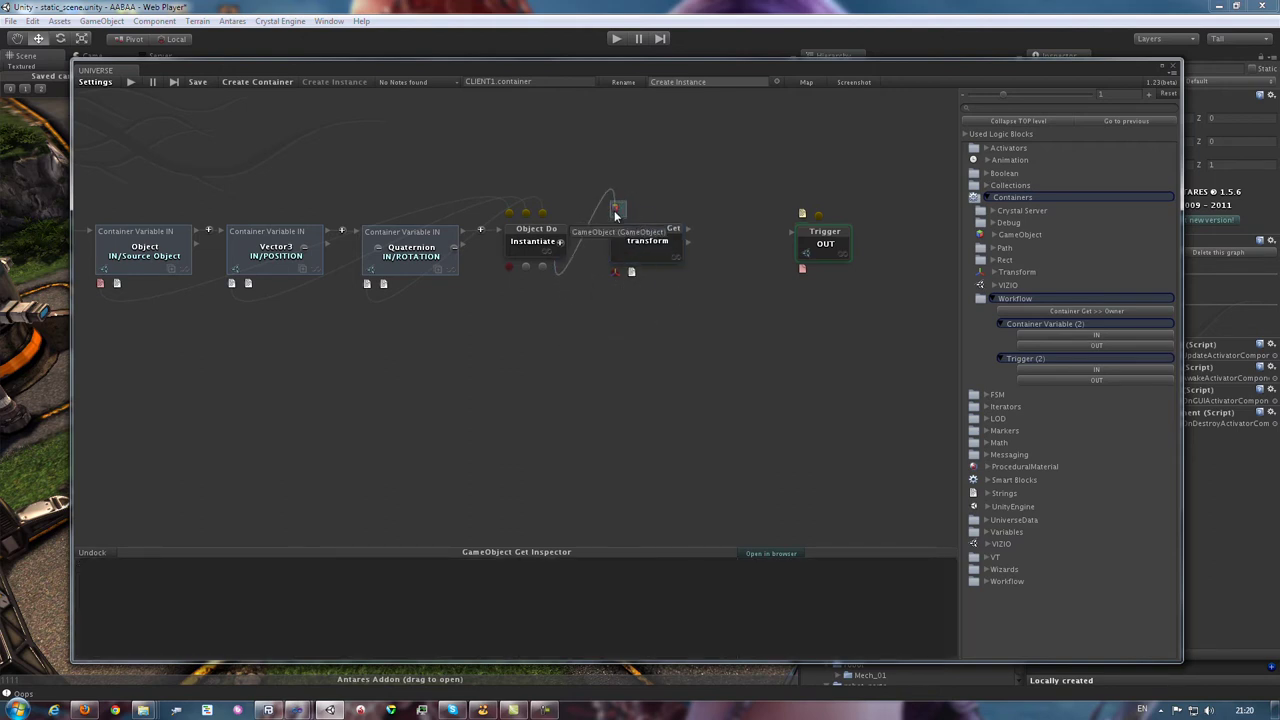
{"action": "left_click_drag", "start_coordinate": [615, 213], "coordinate": [615, 213]}
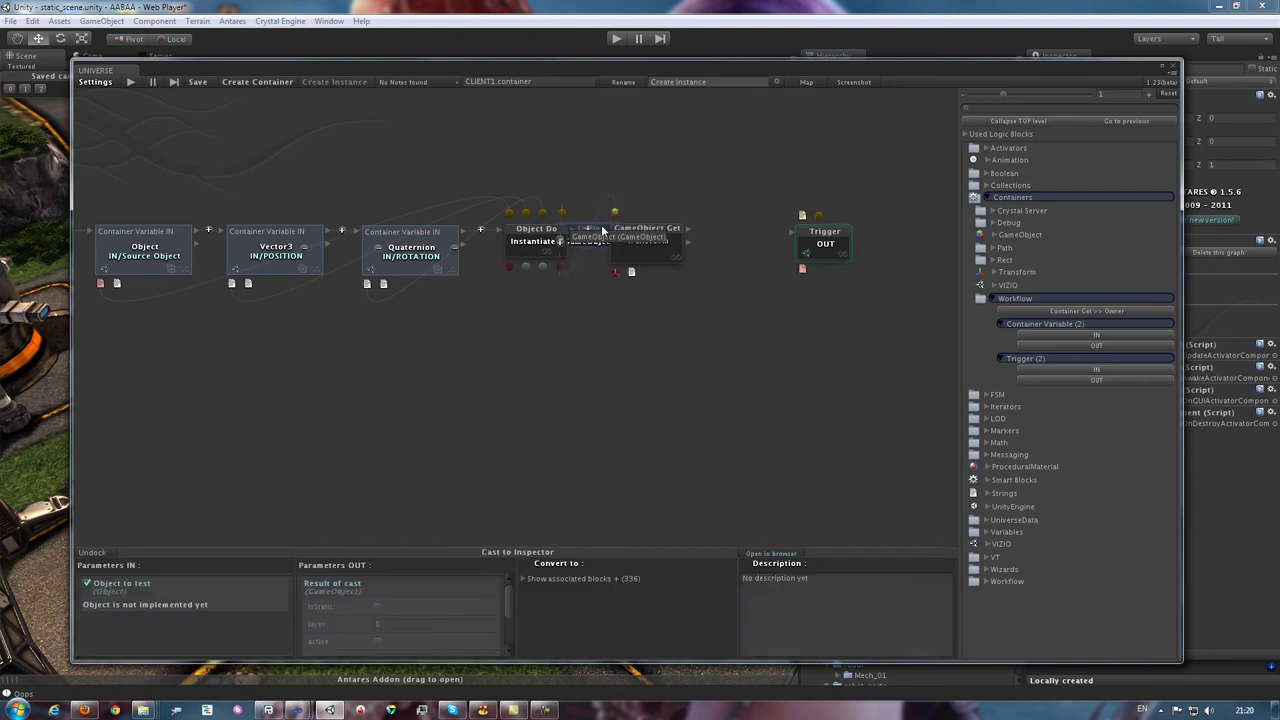
{"action": "left_click_drag", "start_coordinate": [645, 258], "coordinate": [693, 318]}
{"action": "left_click_drag", "start_coordinate": [595, 240], "coordinate": [645, 160]}
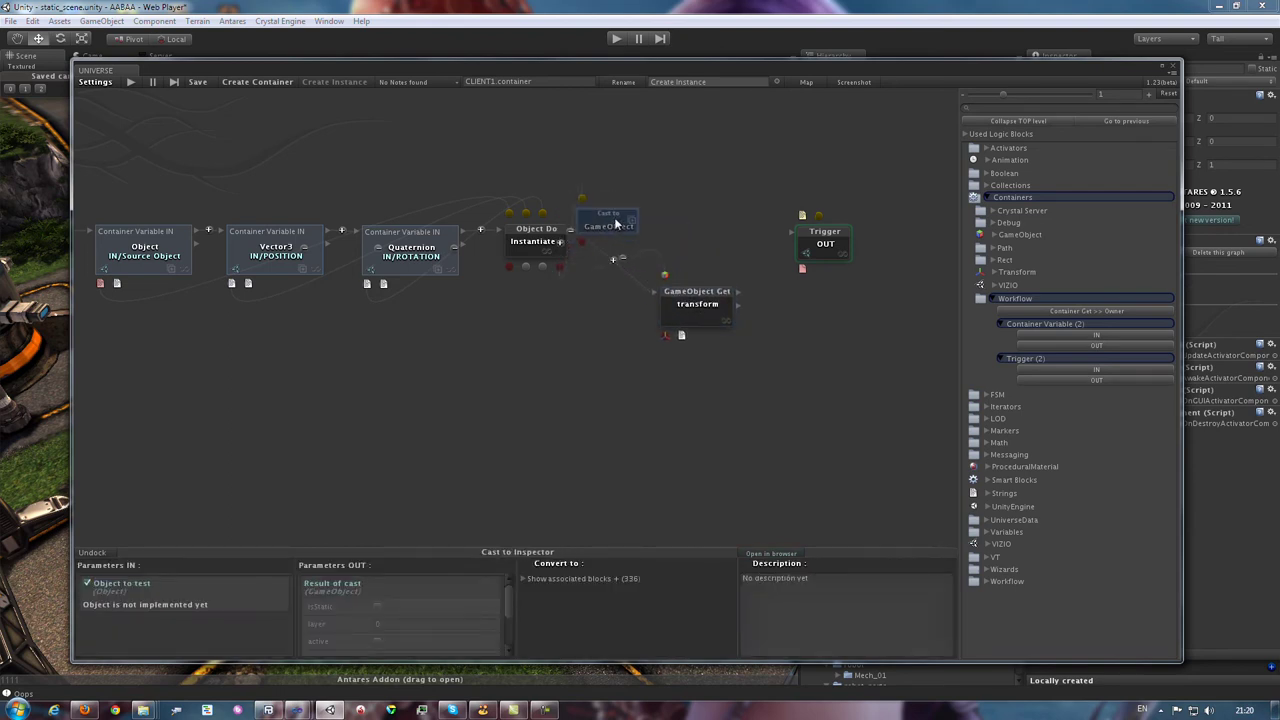
{"action": "left_click_drag", "start_coordinate": [693, 318], "coordinate": [641, 254]}
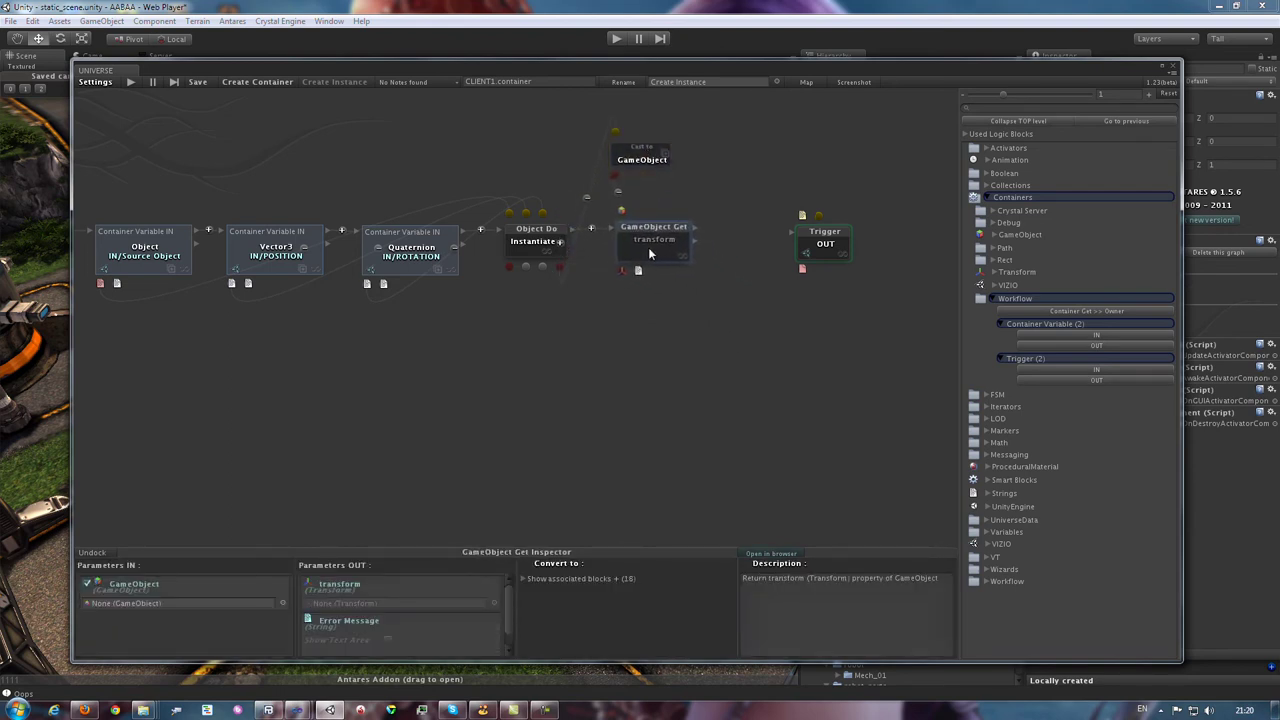
{"action": "left_click", "coordinate": [708, 365]}
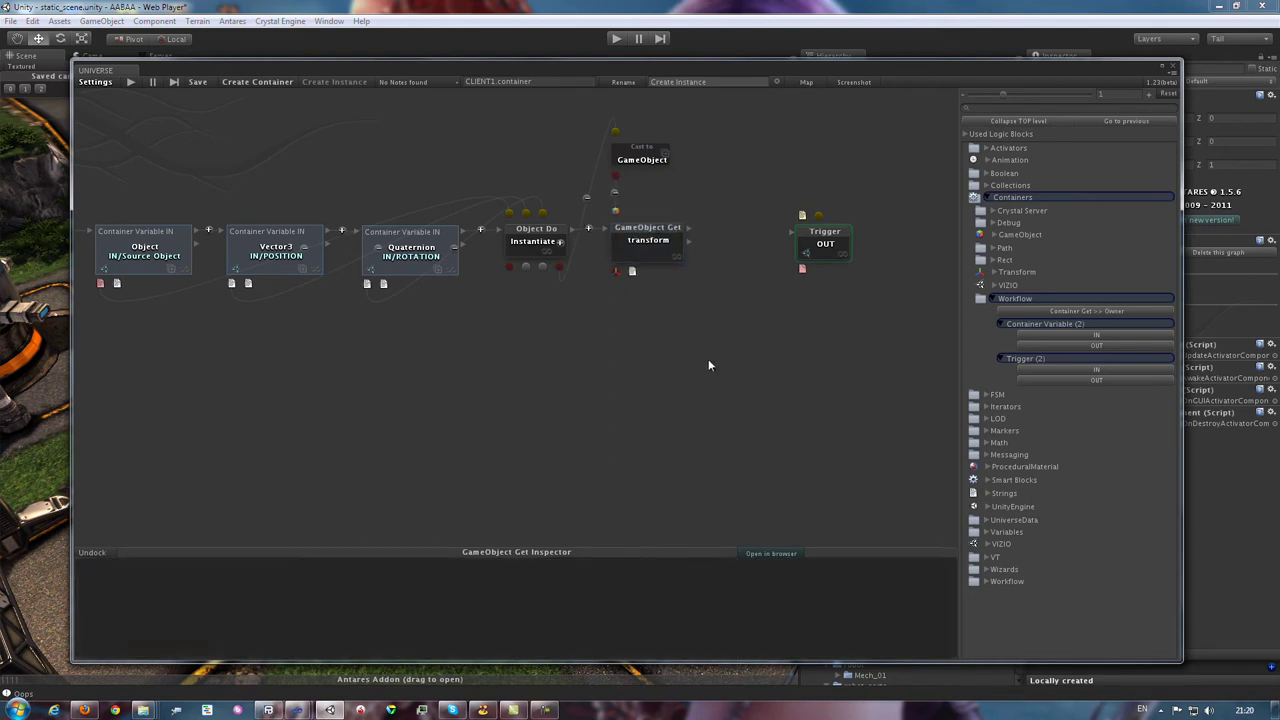
Step: Move the Trigger OUT node further right to make room in the chain
{"action": "left_click_drag", "start_coordinate": [709, 401], "coordinate": [624, 428]}
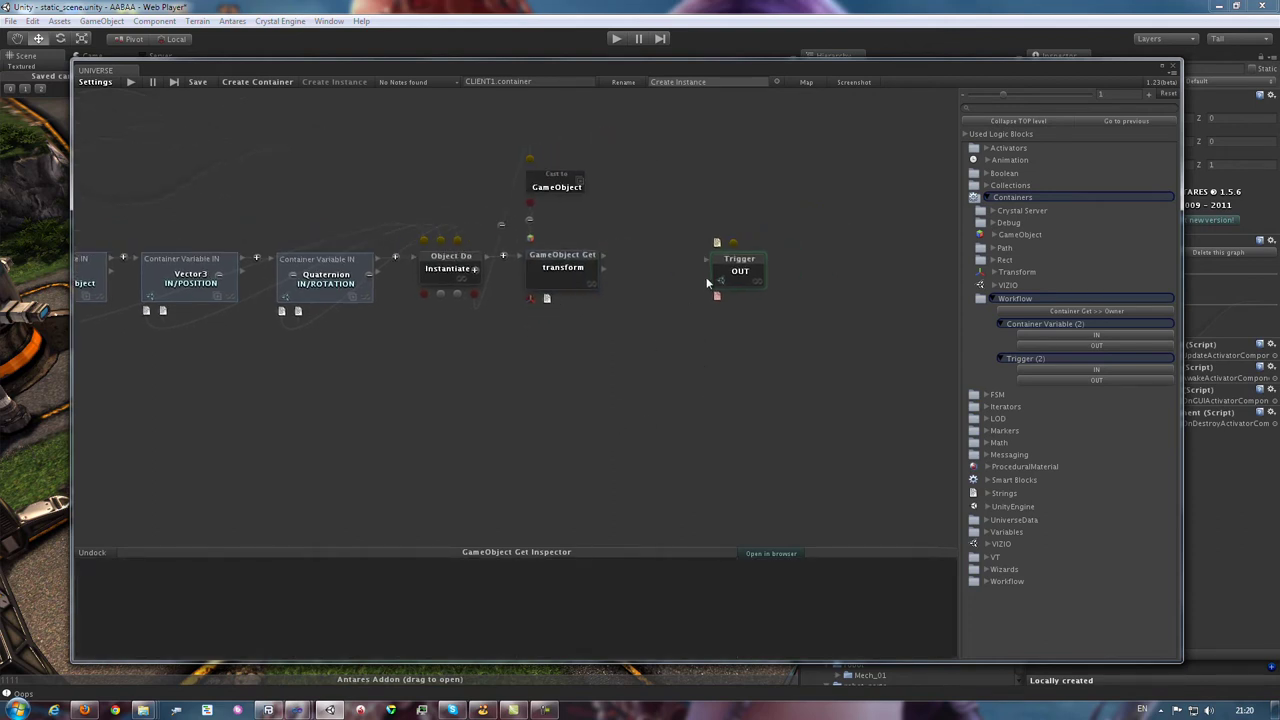
{"action": "left_click_drag", "start_coordinate": [732, 277], "coordinate": [818, 287]}
{"action": "mouse_move", "coordinate": [555, 353]}
{"action": "left_mouse_down"}
{"action": "mouse_move", "coordinate": [472, 400]}
{"action": "mouse_move", "coordinate": [412, 400]}
{"action": "left_mouse_up"}
{"action": "left_click_drag", "start_coordinate": [646, 290], "coordinate": [734, 284]}
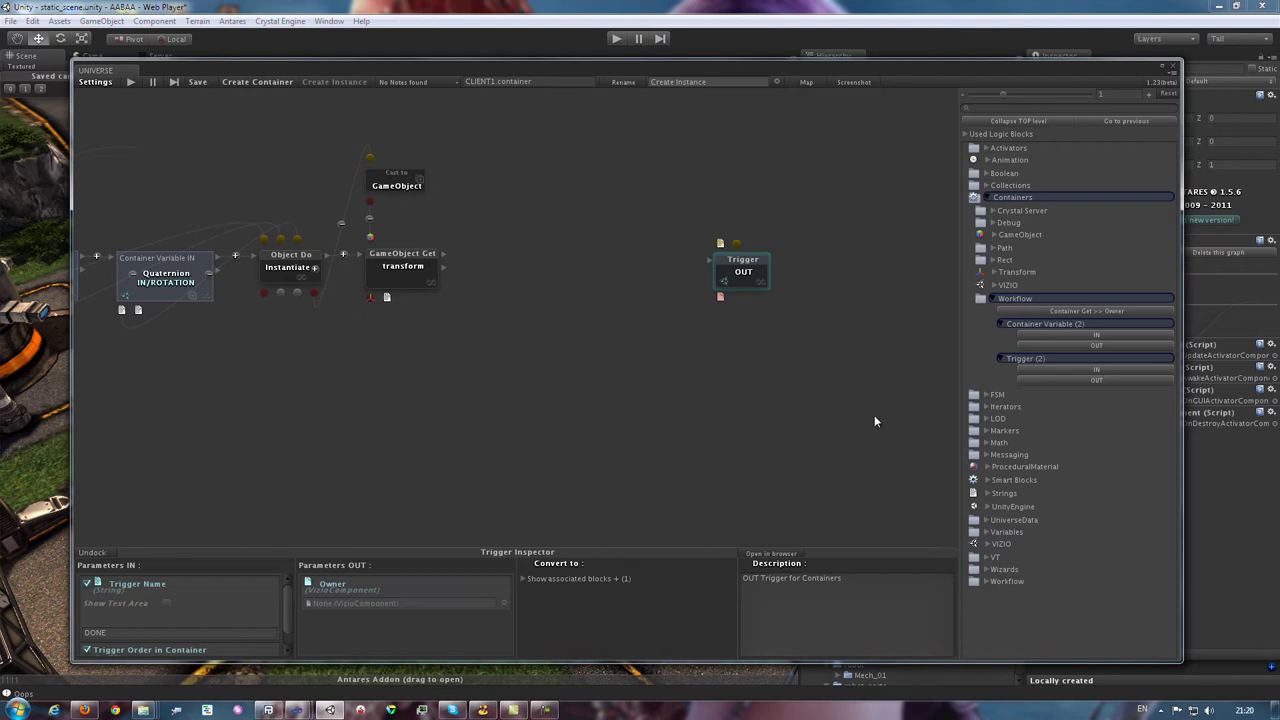
Step: Add a Container Variable OUT node fed by the cast GameObject and set its type to GameObject
{"action": "left_click", "coordinate": [1097, 345]}
{"action": "left_click", "coordinate": [525, 279]}
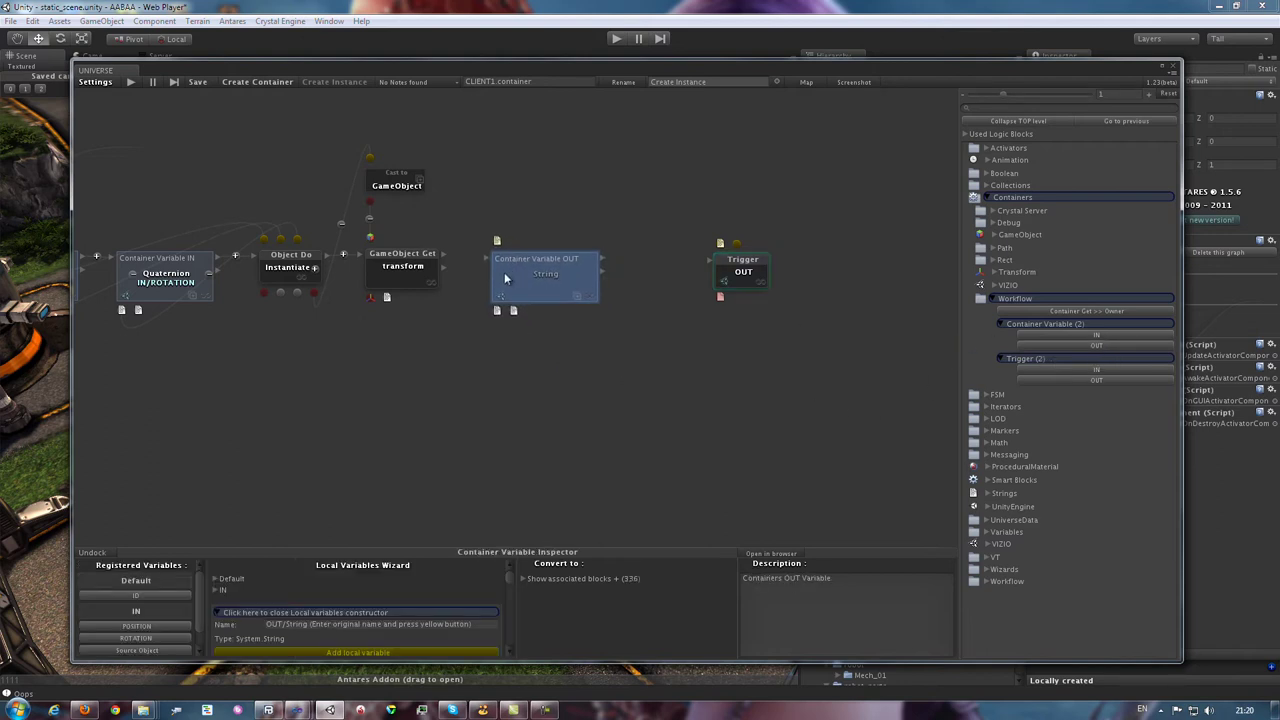
{"action": "left_click_drag", "start_coordinate": [525, 279], "coordinate": [501, 269]}
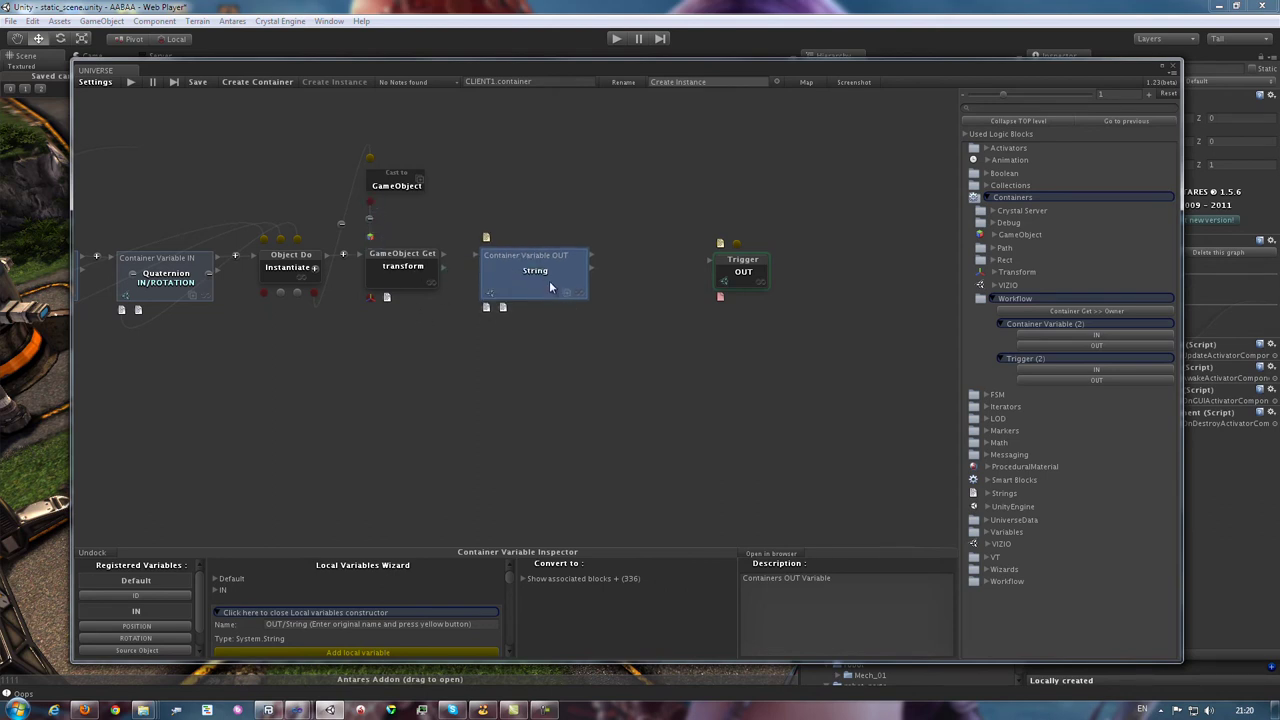
{"action": "left_click_drag", "start_coordinate": [370, 217], "coordinate": [505, 277]}
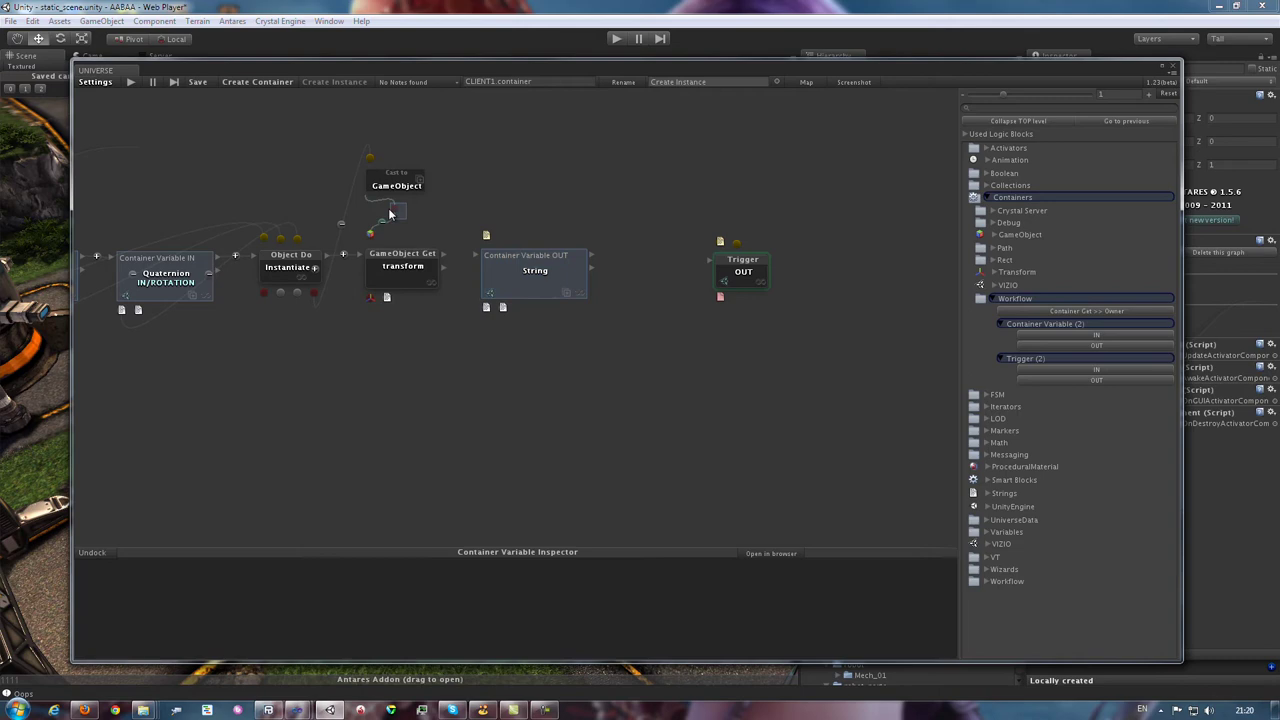
{"action": "left_click", "coordinate": [510, 279]}
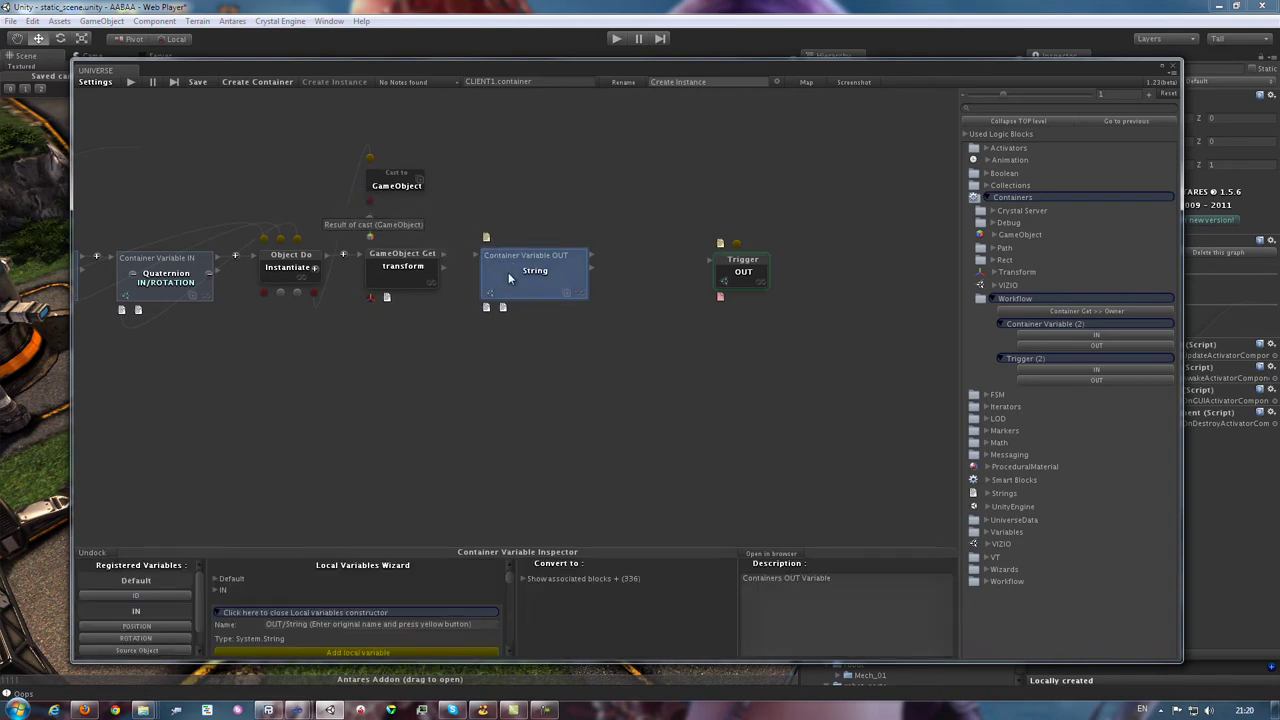
{"action": "left_click_drag", "start_coordinate": [572, 553], "coordinate": [574, 350]}
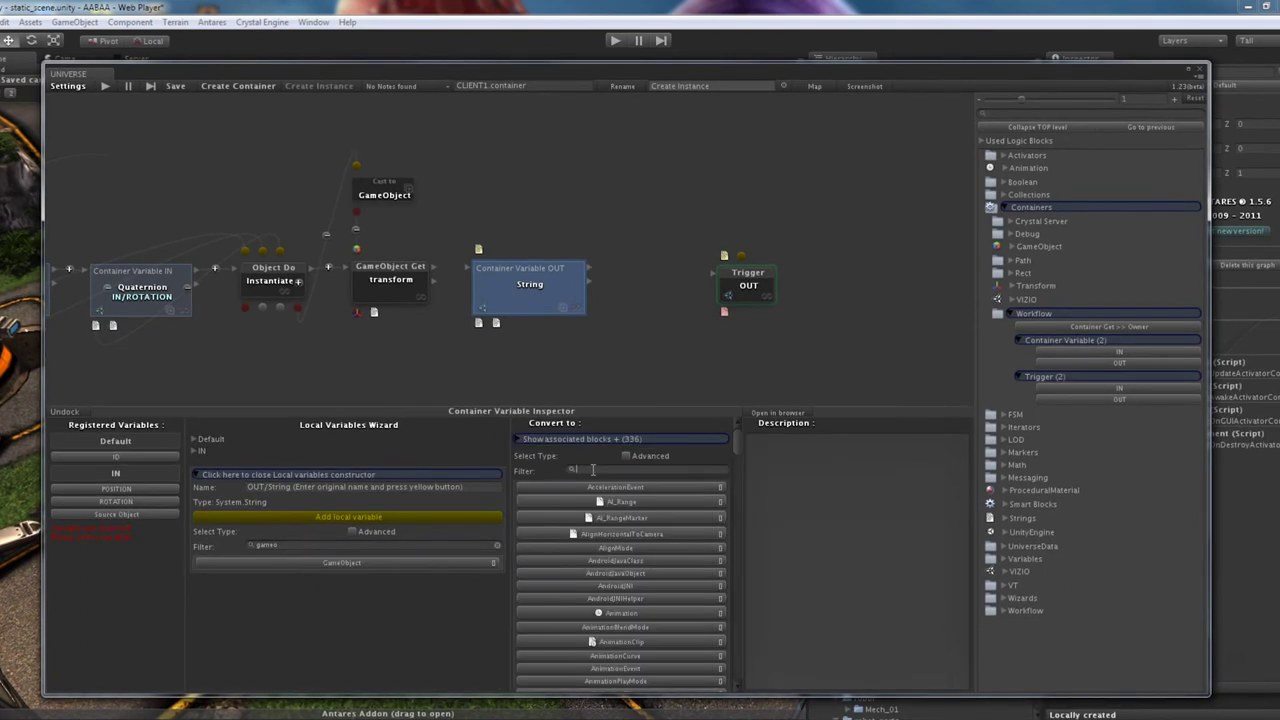
{"action": "type", "text": "ga"}
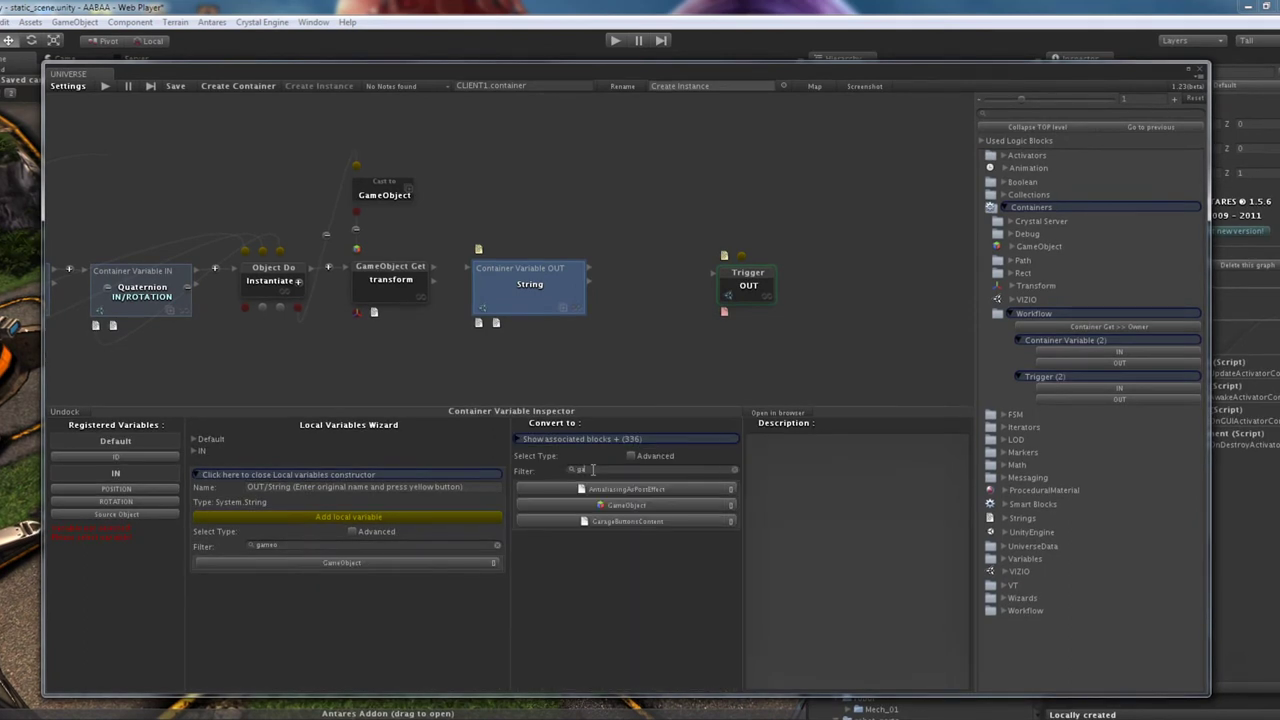
{"action": "left_click", "coordinate": [612, 505]}
{"action": "left_click", "coordinate": [614, 441]}
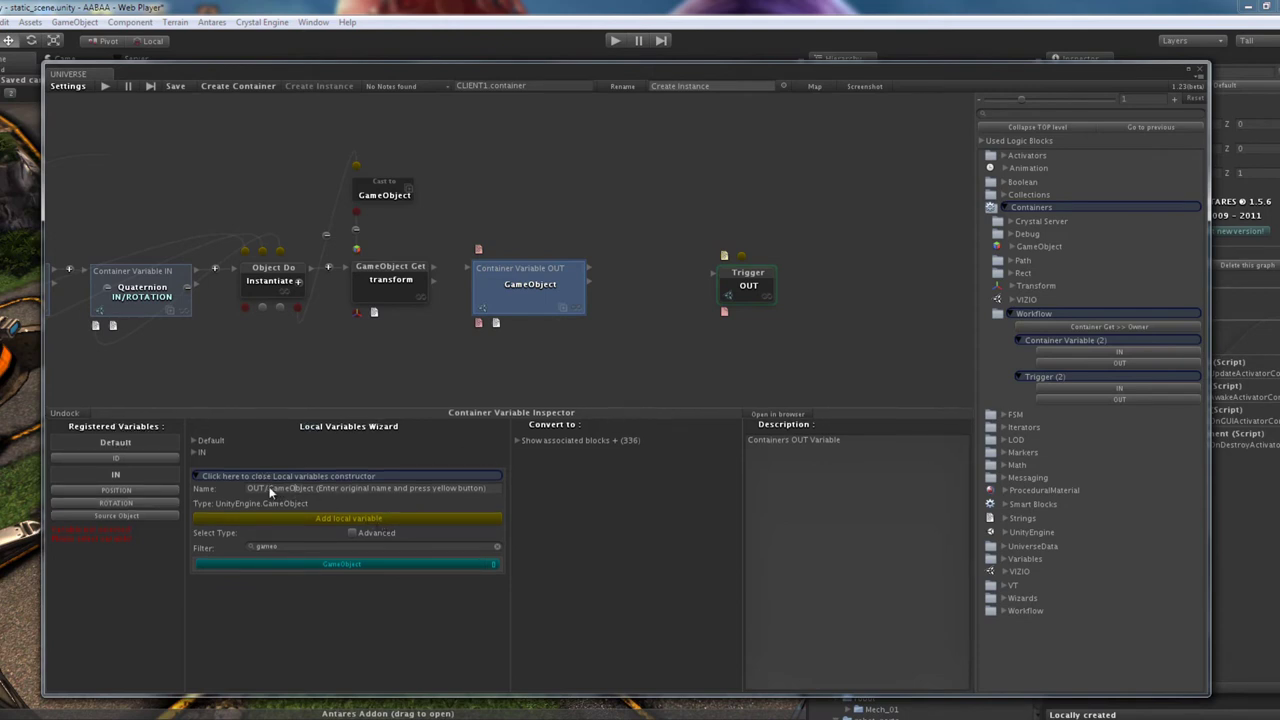
Step: Name the output variable OUT/NEW INSTANCE and wire GameObject Get's object into it
{"action": "left_click_drag", "start_coordinate": [269, 486], "coordinate": [505, 488]}
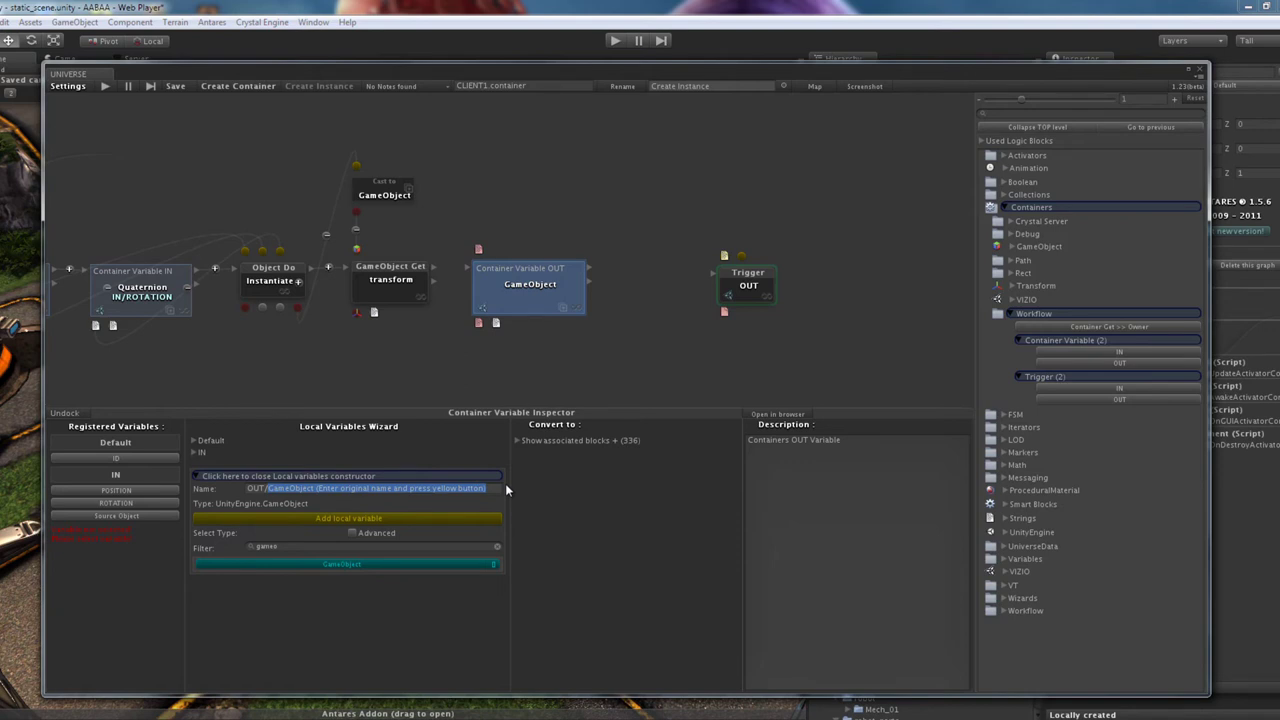
{"action": "type", "text": "NEW INSTANC"}
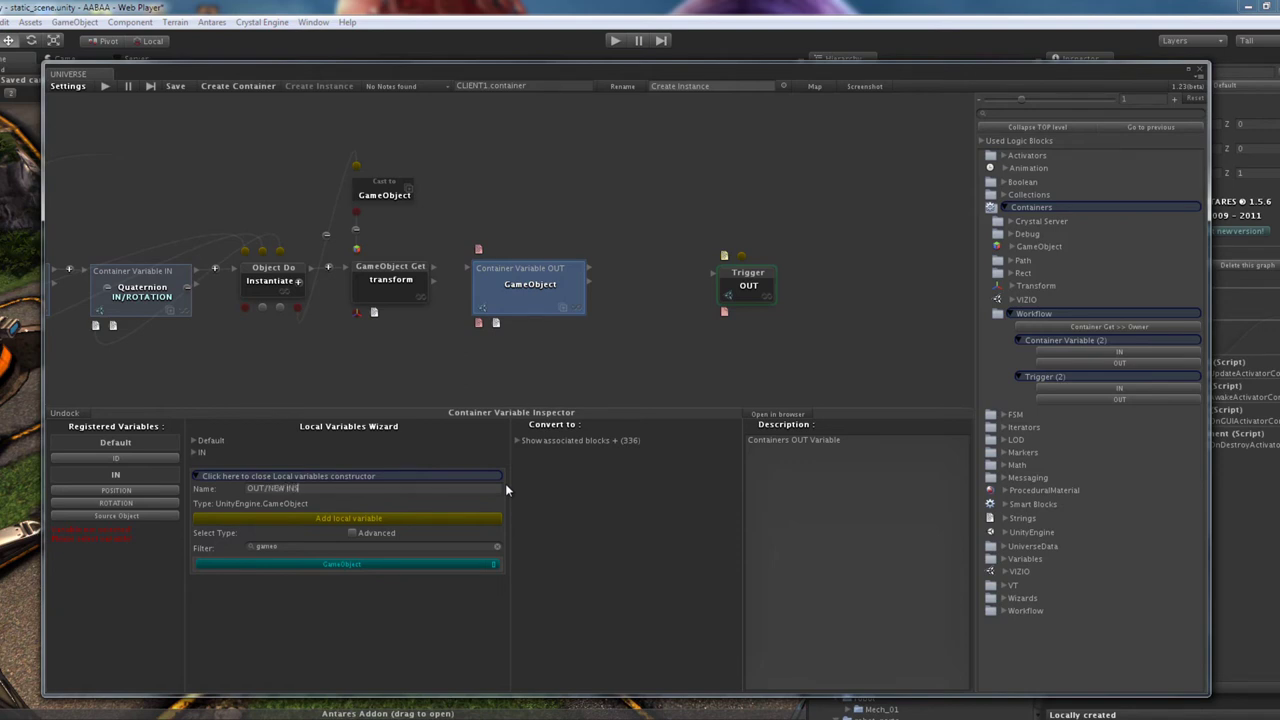
{"action": "type", "text": "E"}
{"action": "left_click", "coordinate": [302, 518]}
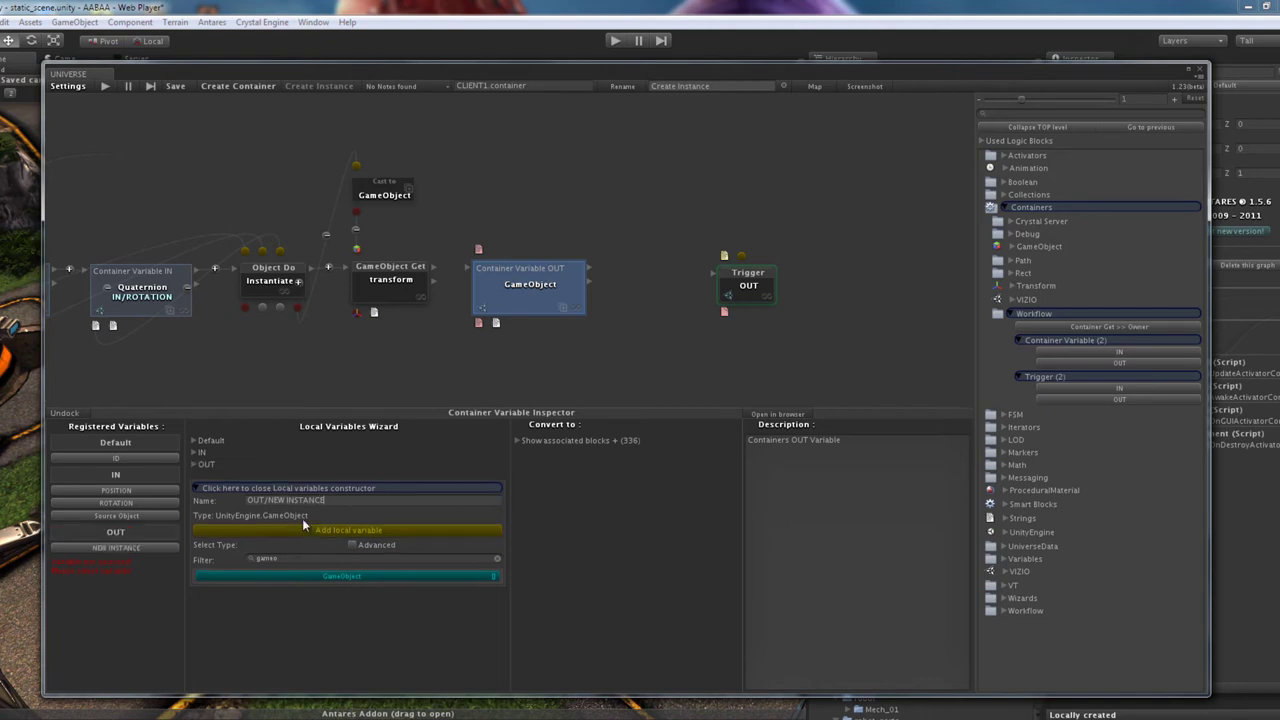
{"action": "left_click", "coordinate": [135, 547]}
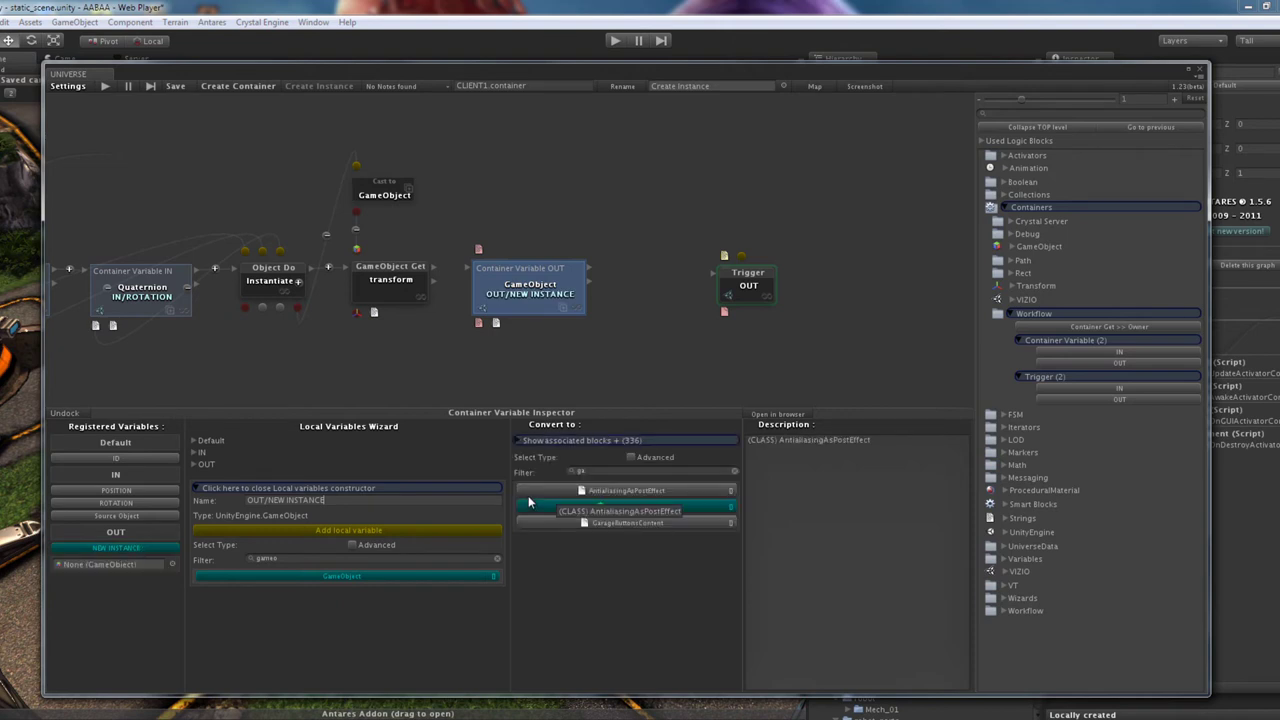
{"action": "left_click", "coordinate": [501, 413]}
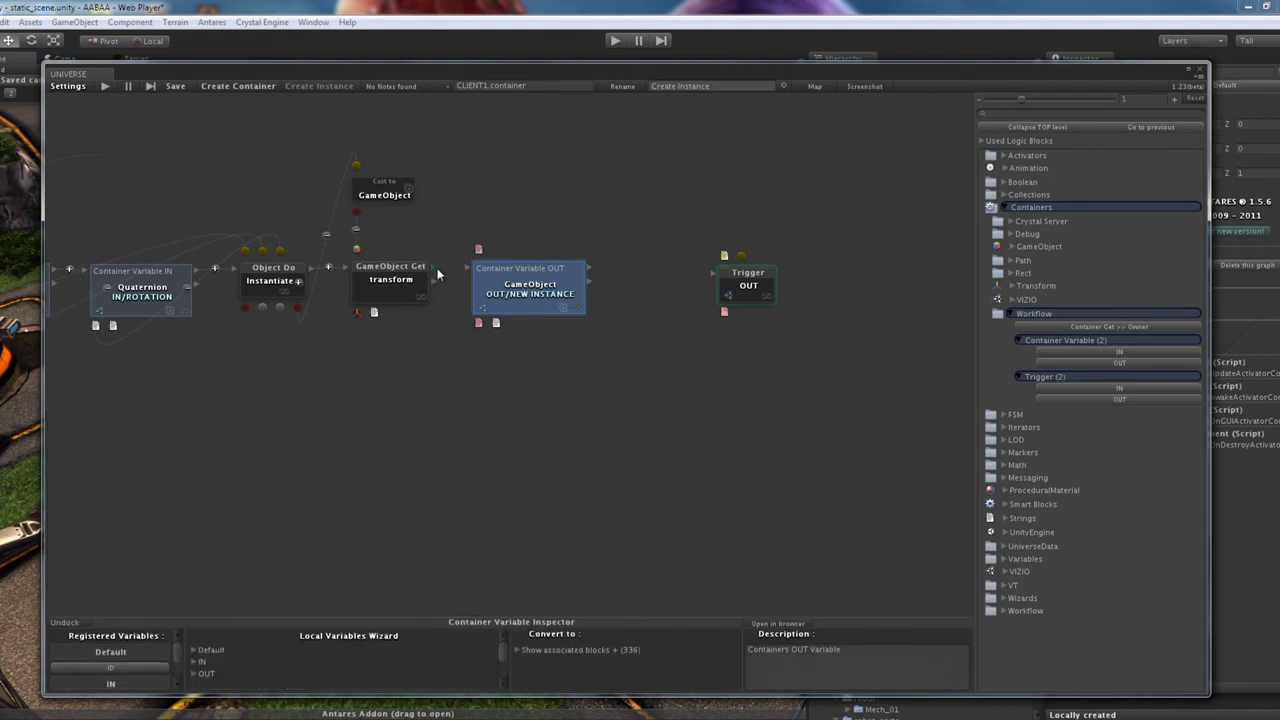
{"action": "left_click", "coordinate": [437, 273]}
{"action": "left_click_drag", "start_coordinate": [356, 247], "coordinate": [479, 246]}
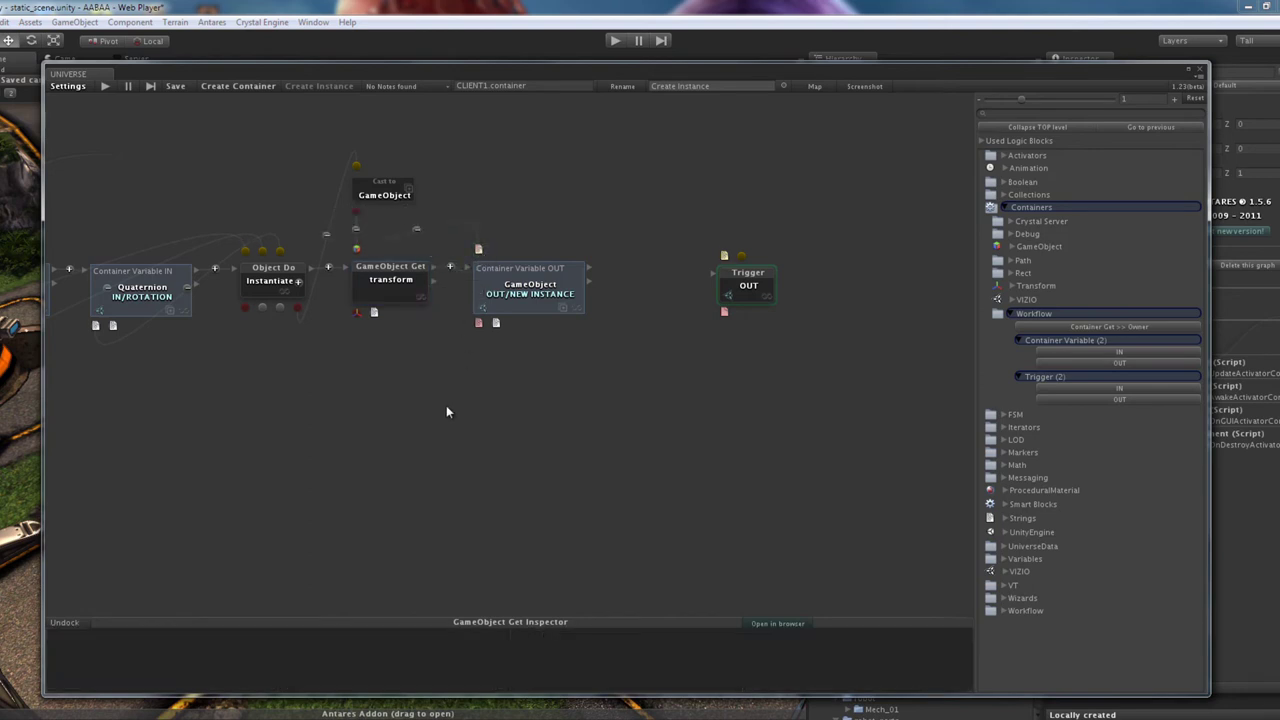
Step: Duplicate the OUT node before Trigger OUT, wire the transform pin in, and make it Transform type
{"action": "left_click_drag", "start_coordinate": [748, 278], "coordinate": [829, 275]}
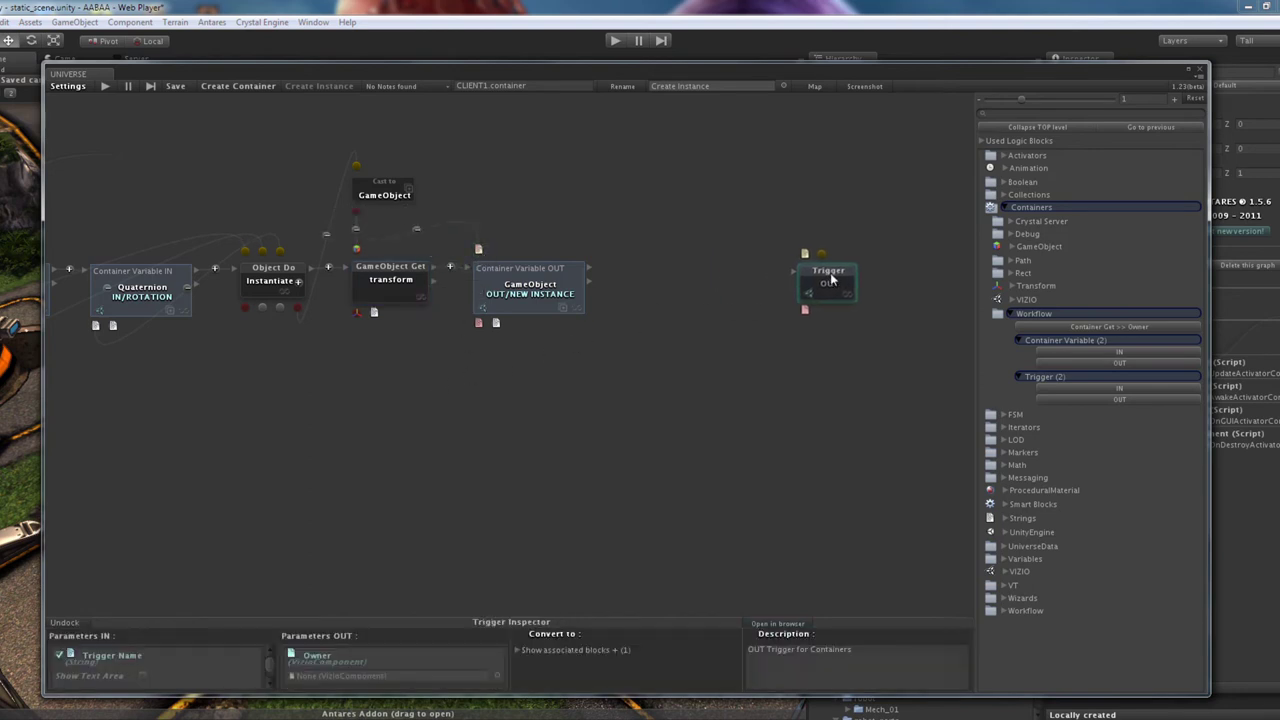
{"action": "left_click", "coordinate": [513, 290]}
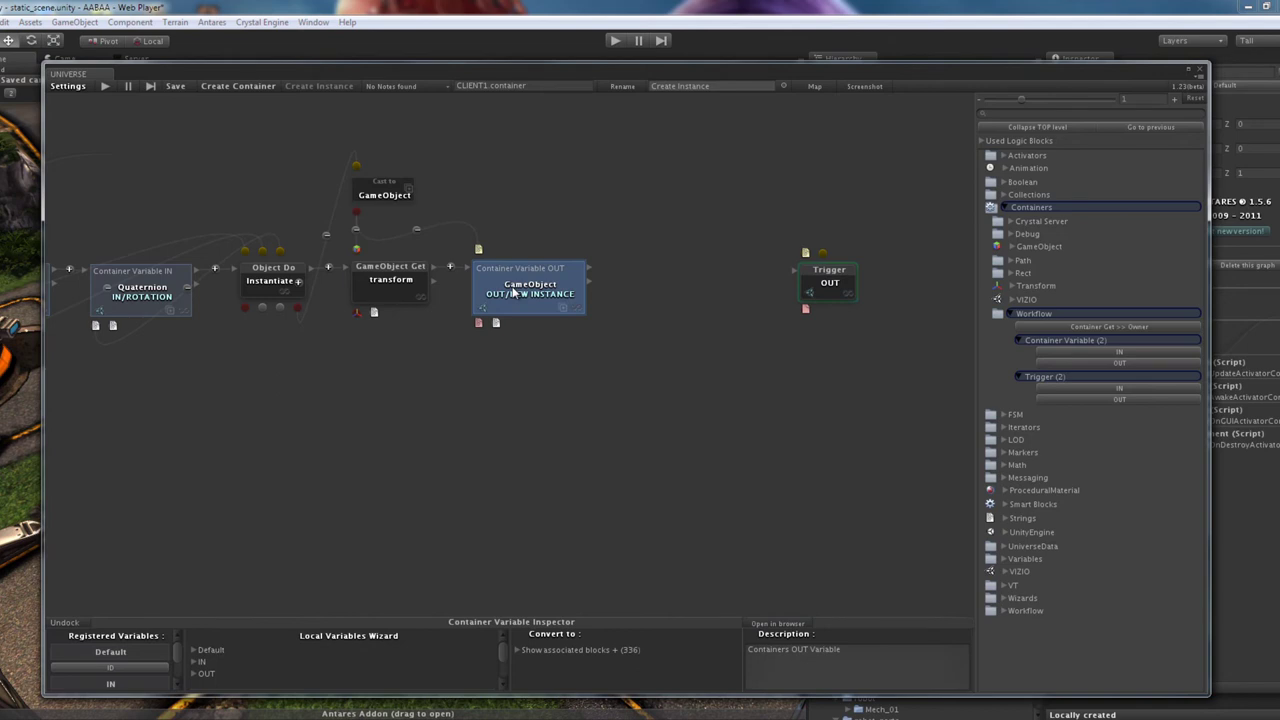
{"action": "key", "text": "ctrl+d"}
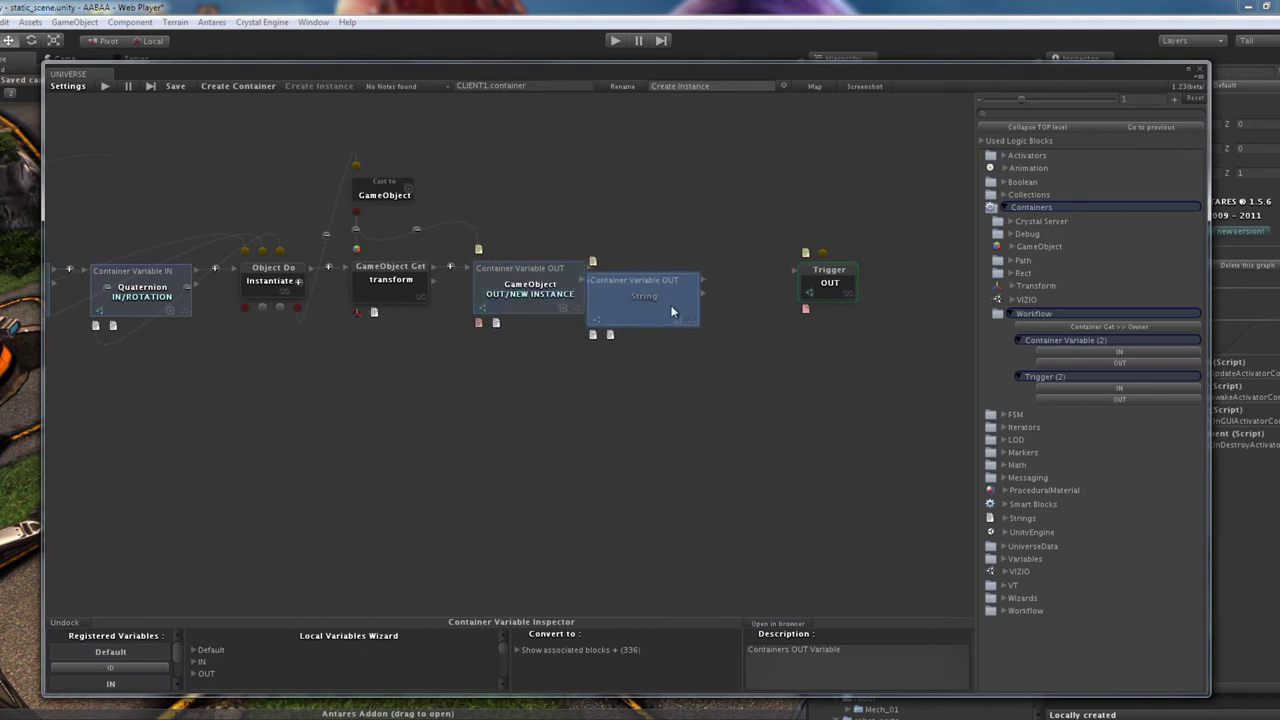
{"action": "left_click_drag", "start_coordinate": [623, 325], "coordinate": [686, 300]}
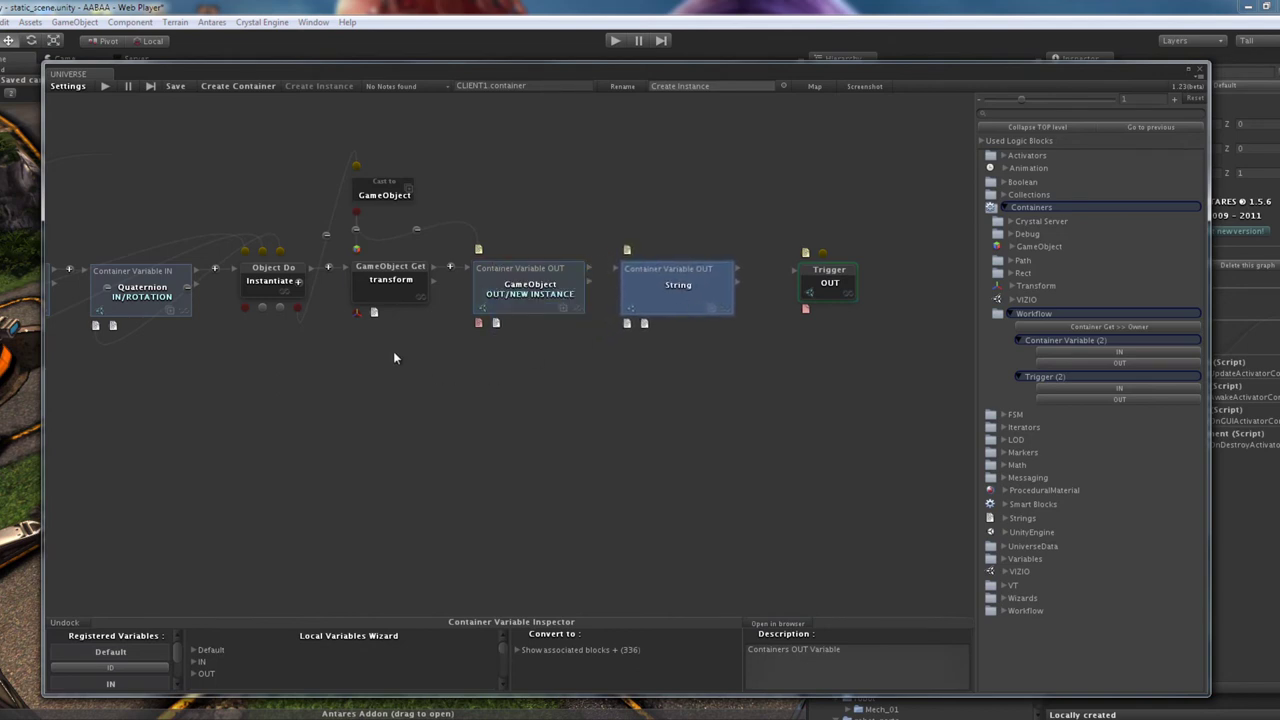
{"action": "left_click_drag", "start_coordinate": [374, 312], "coordinate": [659, 300]}
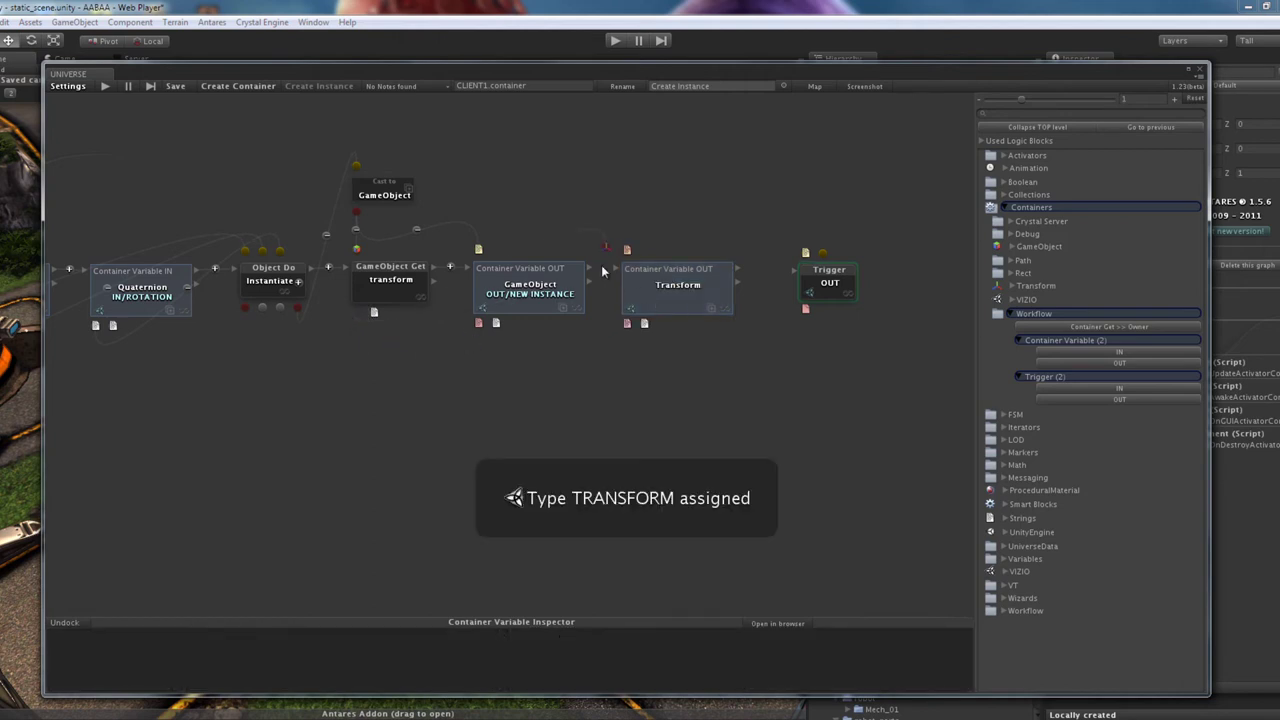
{"action": "left_click", "coordinate": [640, 287]}
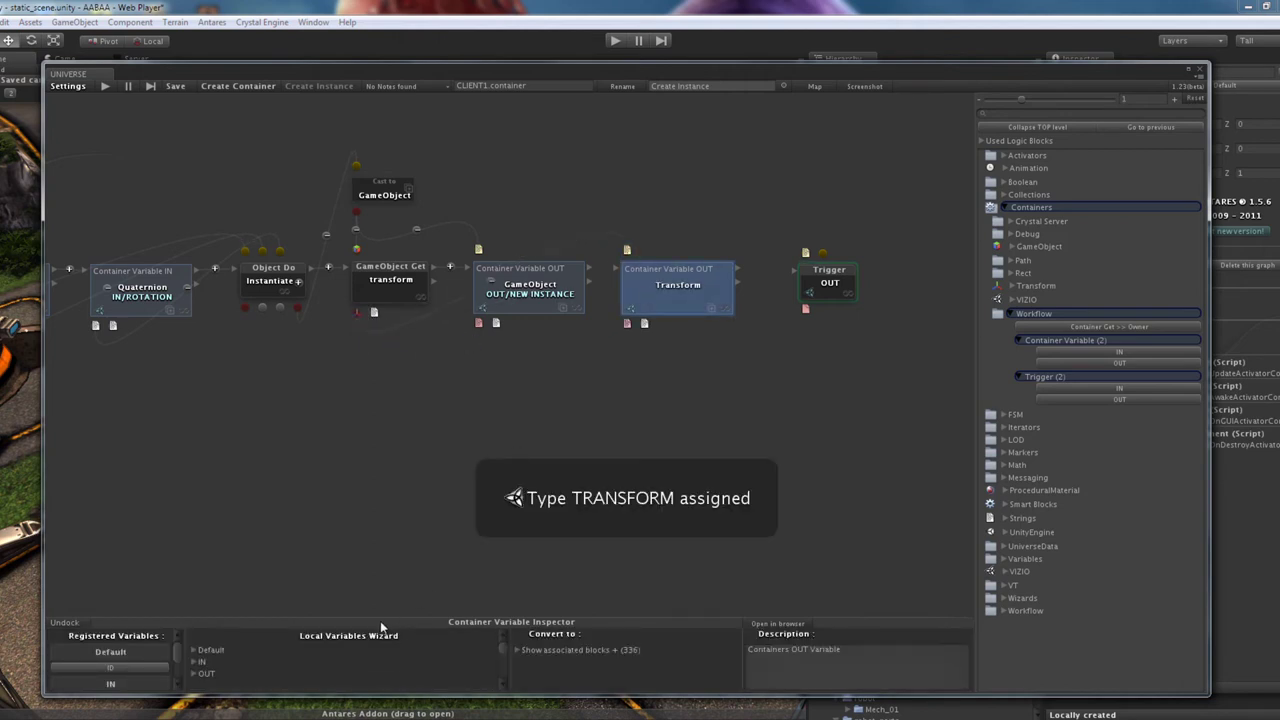
{"action": "left_click_drag", "start_coordinate": [380, 620], "coordinate": [394, 373]}
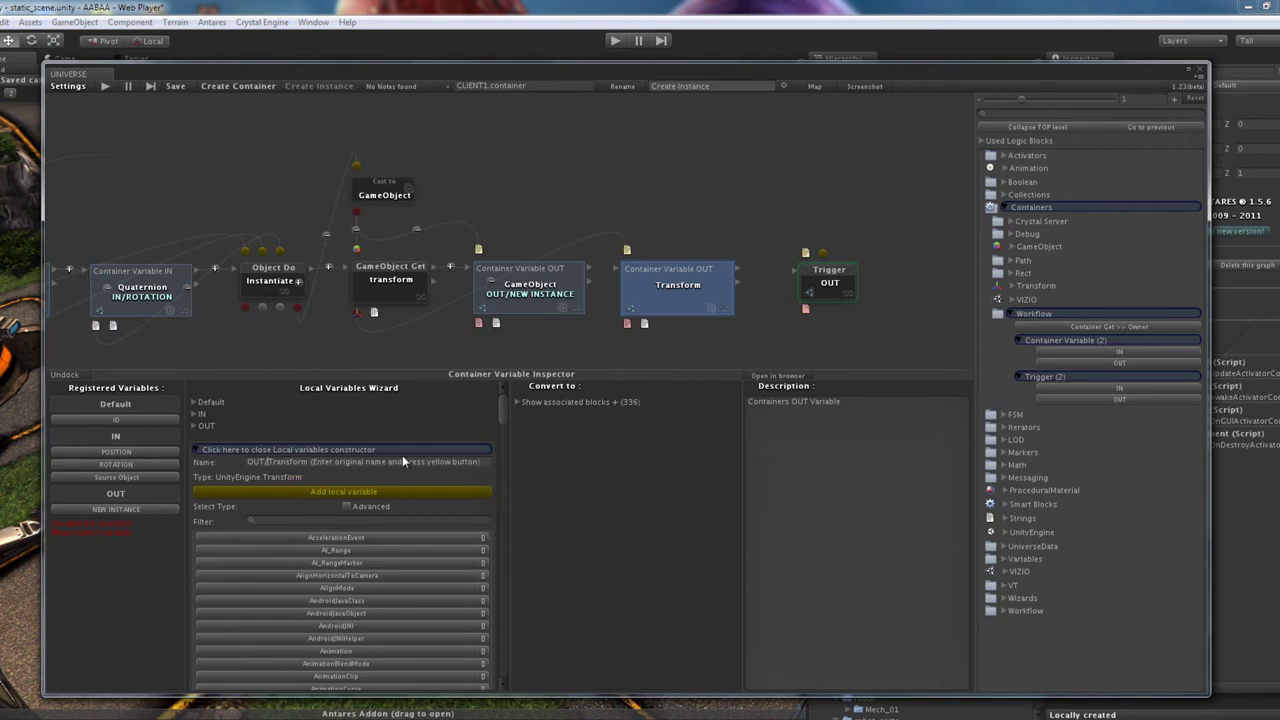
Step: Name the Transform output variable OUT/NEW INSTANCE TRANSFROM and assign it to the node
{"action": "left_click_drag", "start_coordinate": [267, 461], "coordinate": [489, 461]}
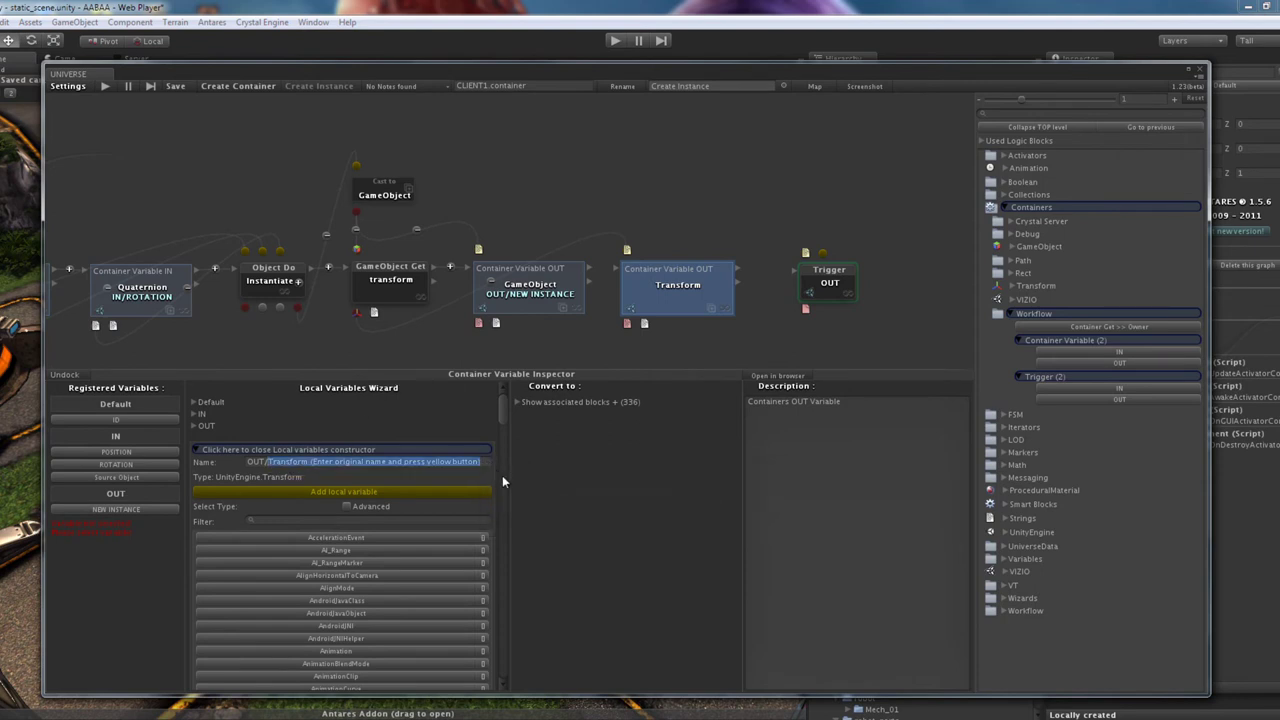
{"action": "type", "text": "NEW IN"}
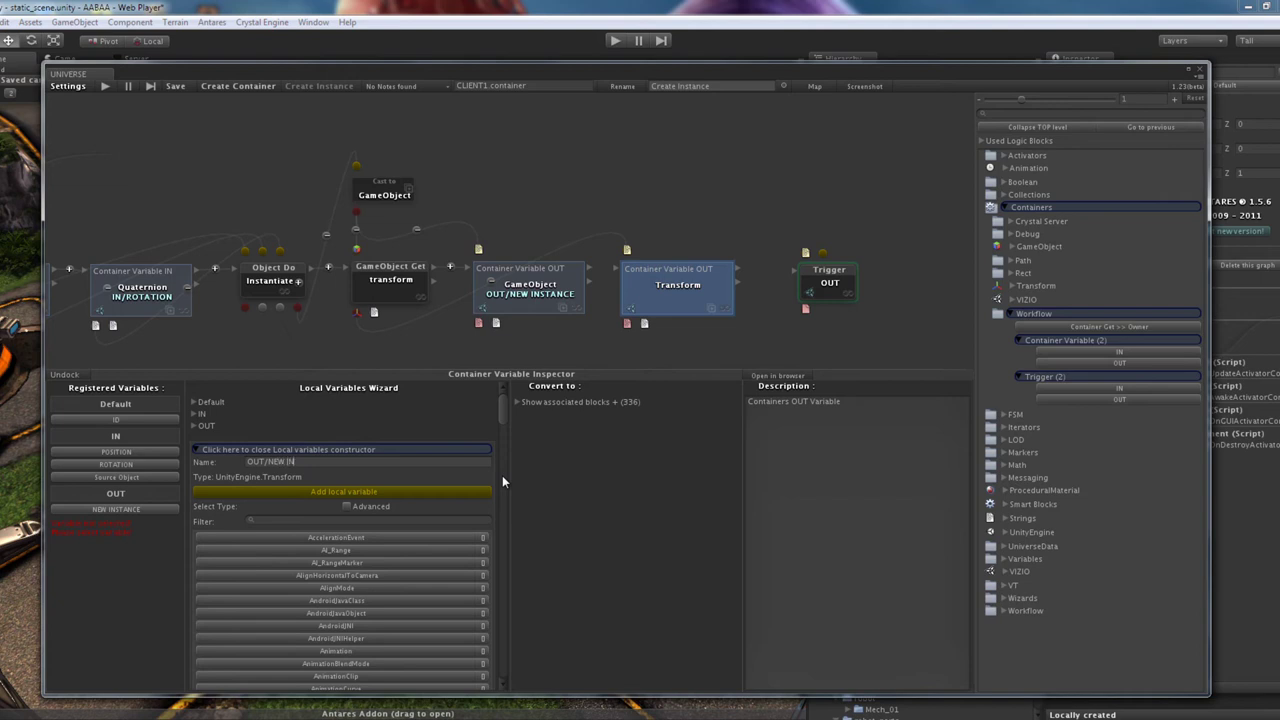
{"action": "type", "text": "STA"}
{"action": "type", "text": "NCE"}
{"action": "type", "text": " TRANSFR"}
{"action": "type", "text": "OM"}
{"action": "left_click", "coordinate": [371, 492]}
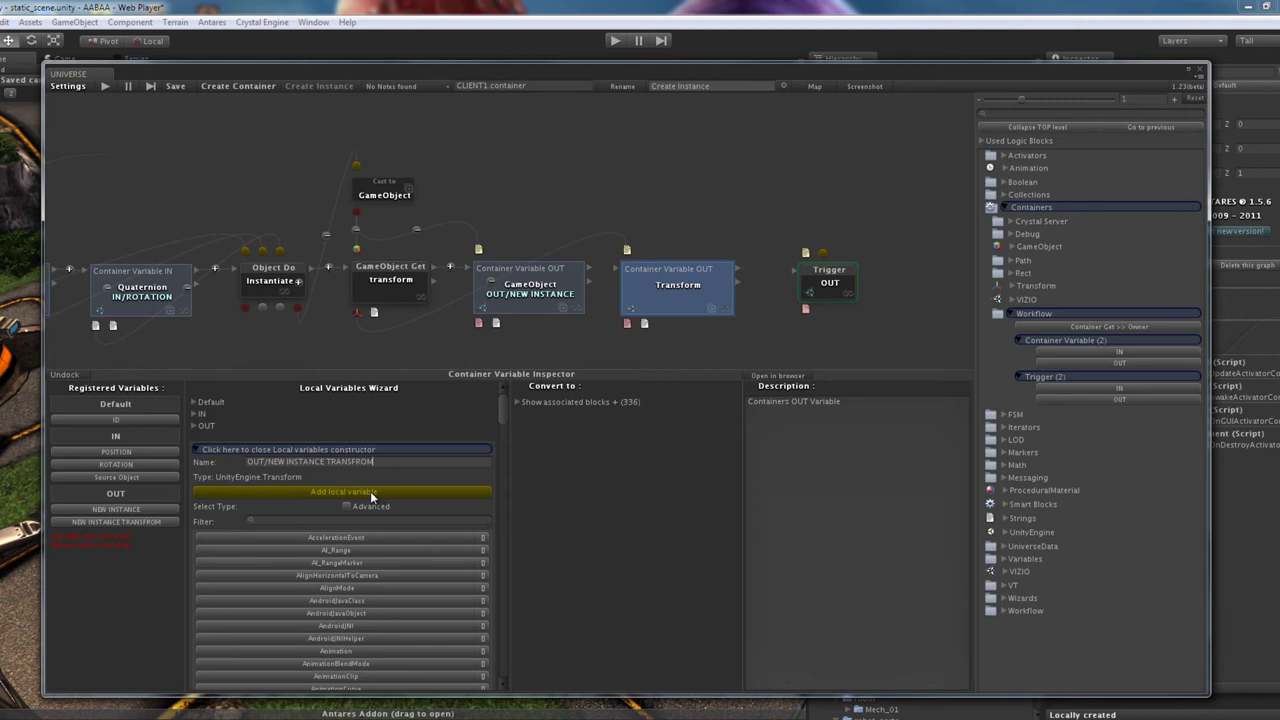
{"action": "left_click", "coordinate": [114, 521]}
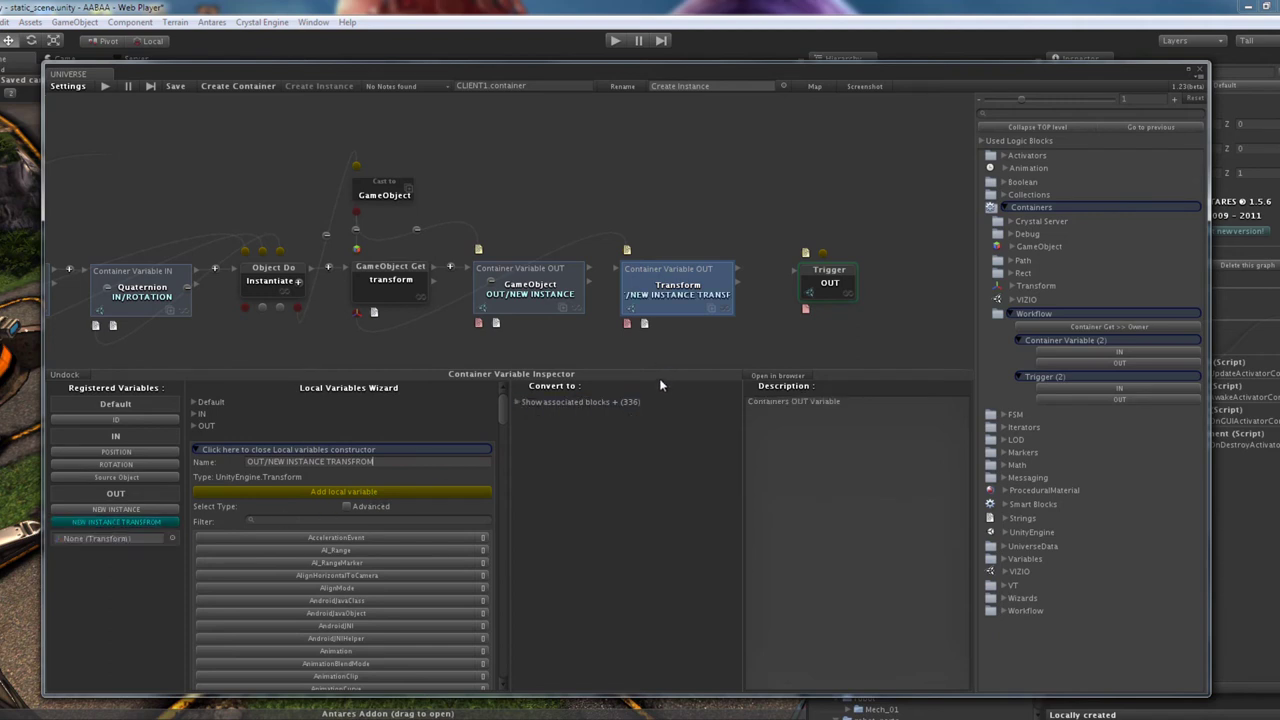
{"action": "left_click_drag", "start_coordinate": [659, 378], "coordinate": [641, 638]}
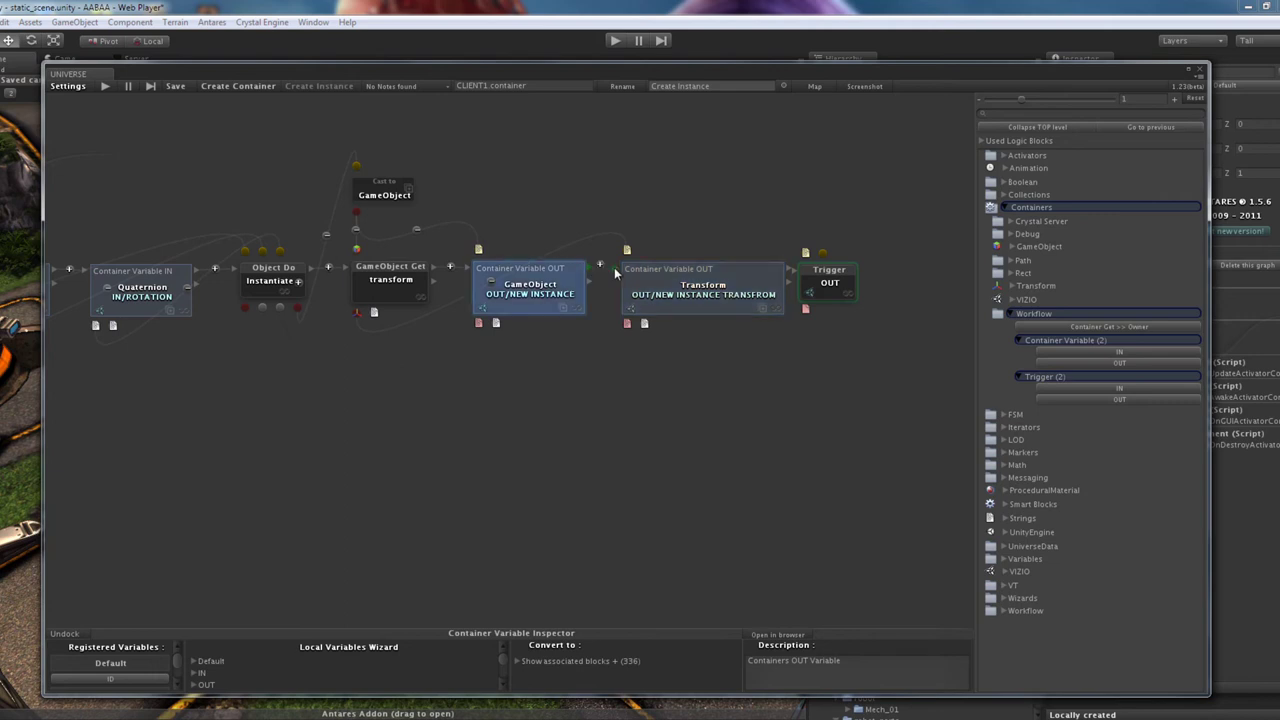
Step: Nudge Trigger OUT slightly right and save the Create Instance container graph
{"action": "left_click", "coordinate": [843, 289]}
{"action": "left_click_drag", "start_coordinate": [843, 289], "coordinate": [865, 286]}
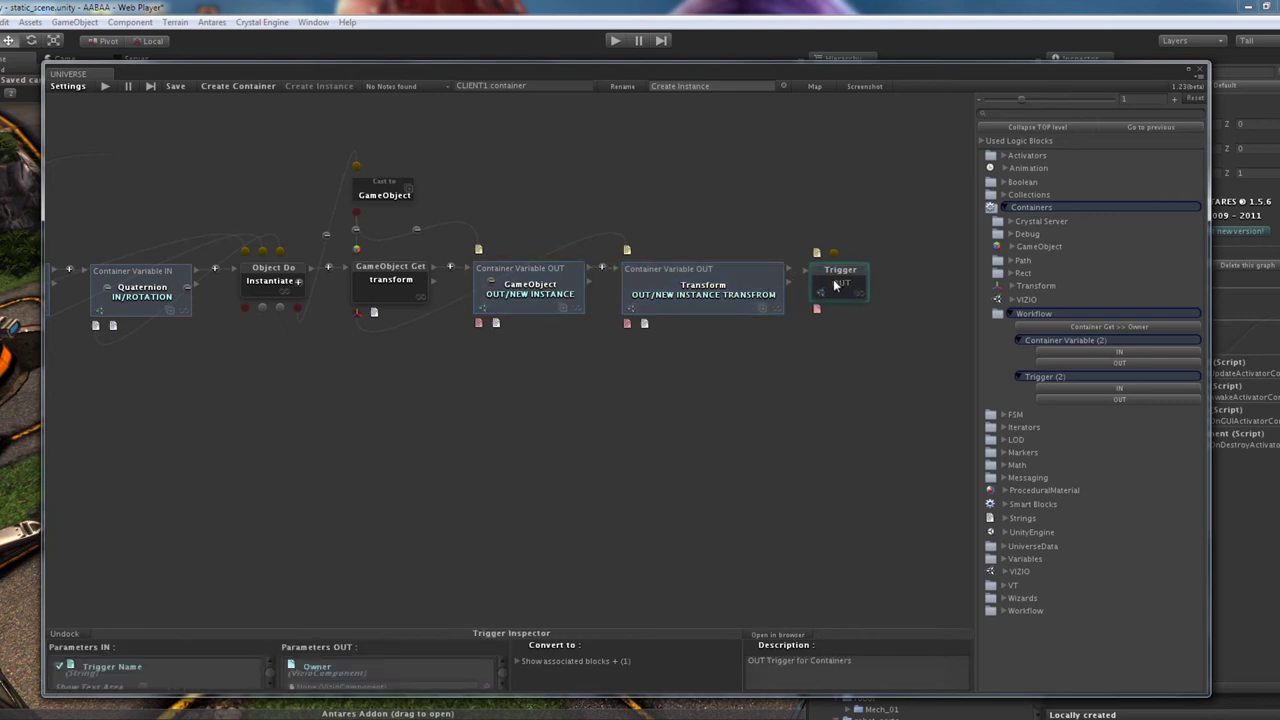
{"action": "left_click", "coordinate": [778, 289]}
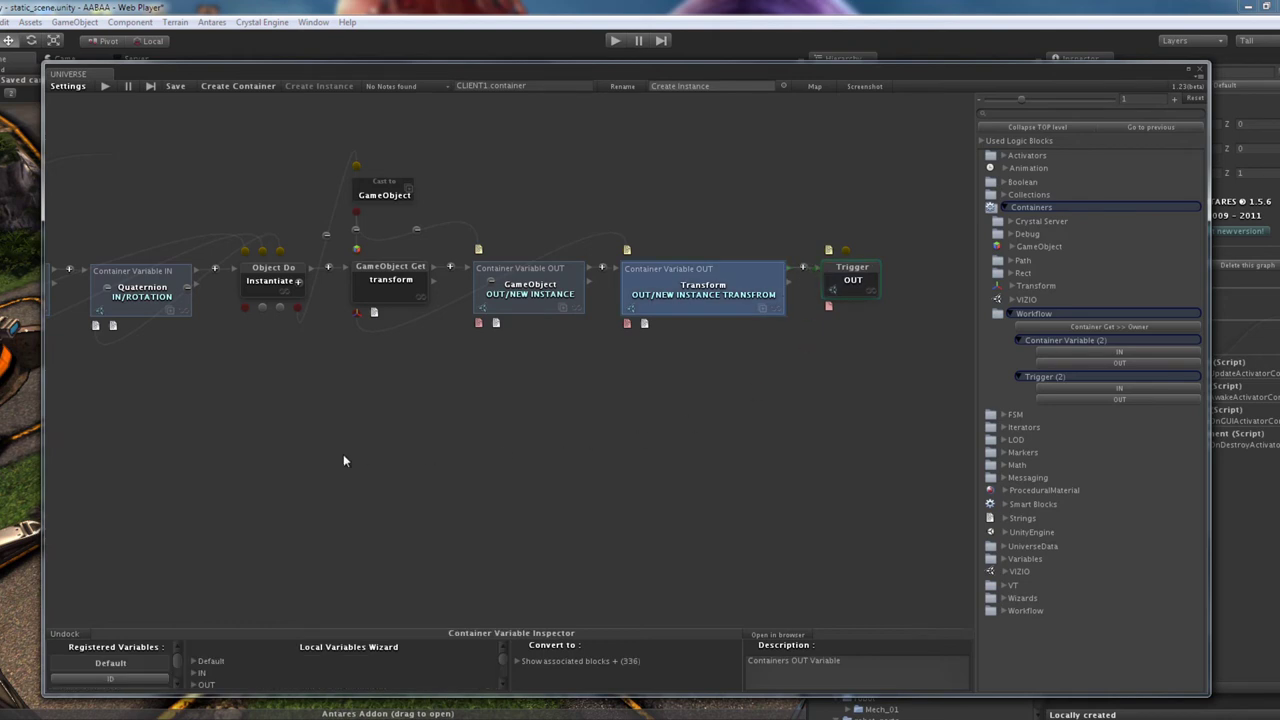
{"action": "mouse_move", "coordinate": [343, 460]}
{"action": "left_mouse_down"}
{"action": "mouse_move", "coordinate": [823, 475]}
{"action": "mouse_move", "coordinate": [348, 469]}
{"action": "mouse_move", "coordinate": [805, 482]}
{"action": "left_mouse_up"}
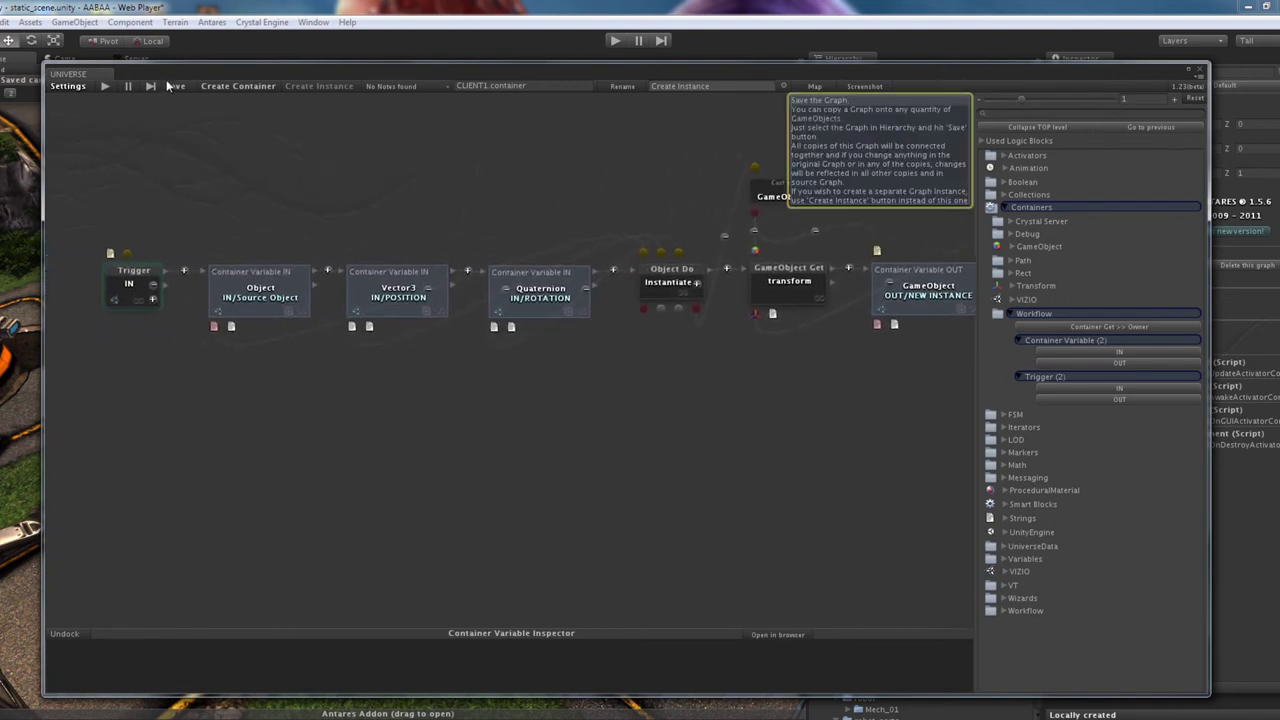
{"action": "key", "text": "ctrl+s"}
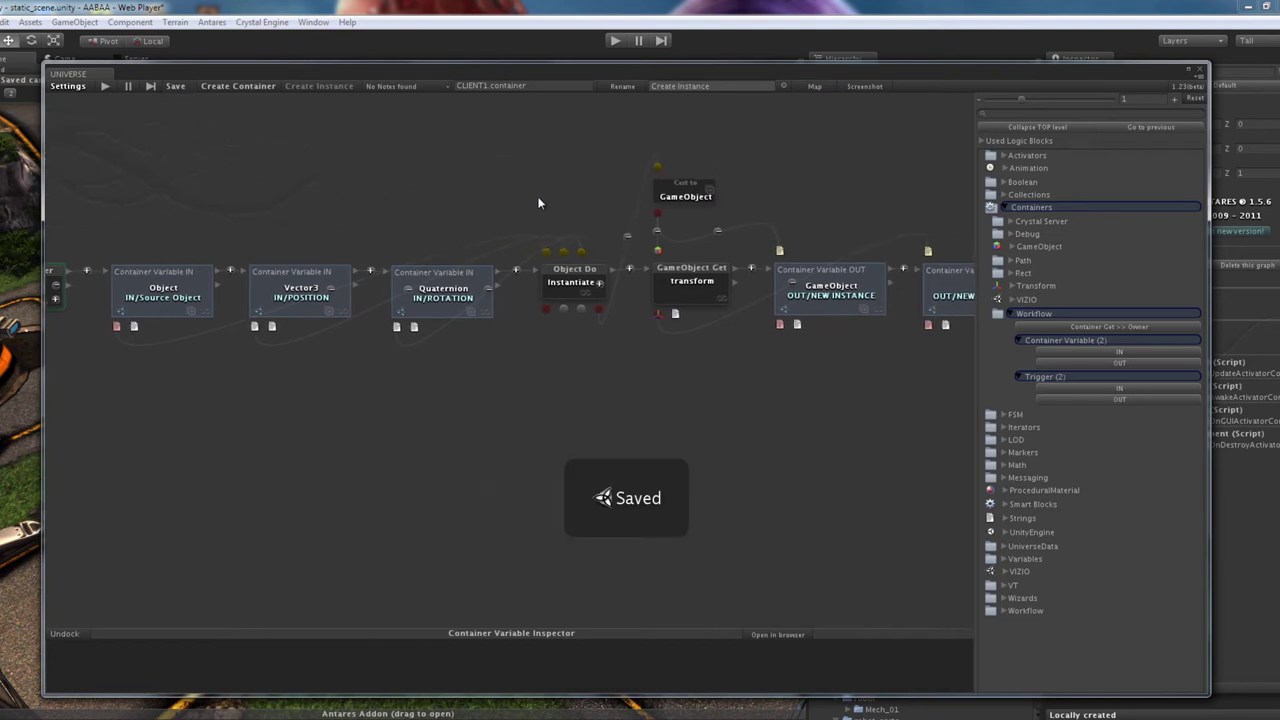
Step: Back in the CLIENT graph, connect RaycastHit Get's click flow into Create Instance's CREATE input
{"action": "left_click", "coordinate": [1119, 126]}
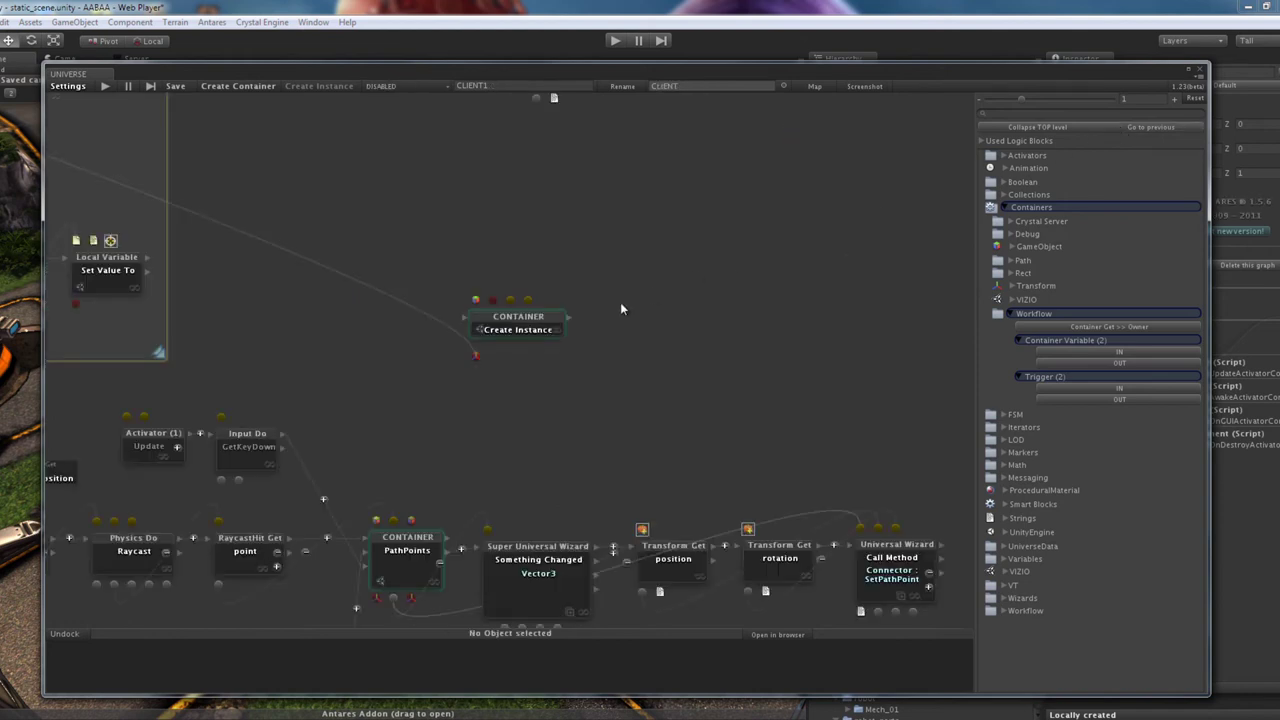
{"action": "left_click", "coordinate": [480, 330]}
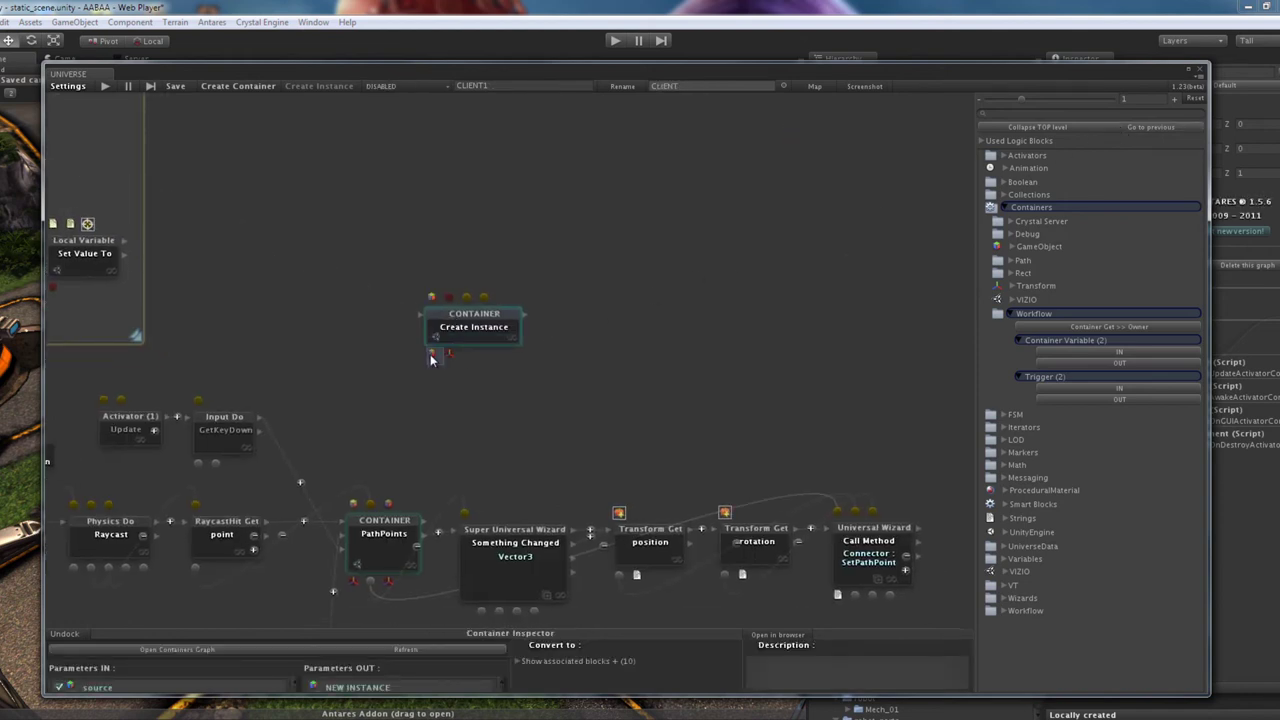
{"action": "left_click_drag", "start_coordinate": [473, 336], "coordinate": [470, 340]}
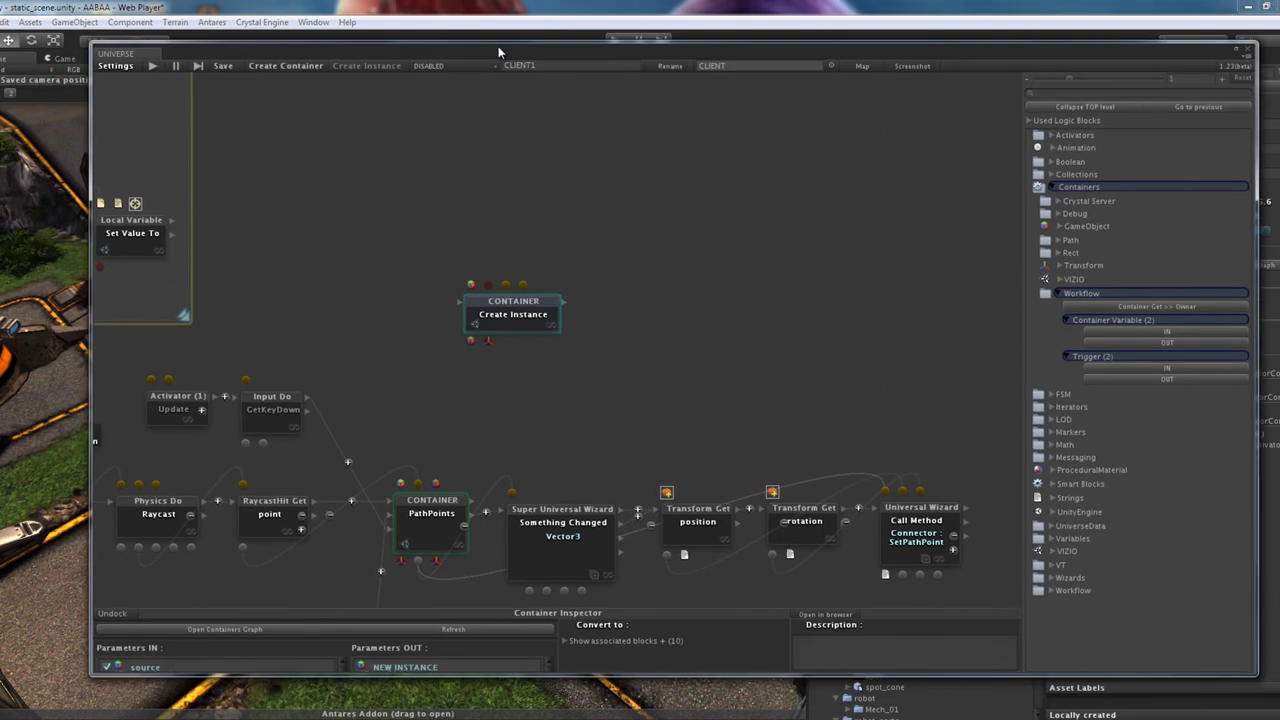
{"action": "left_click_drag", "start_coordinate": [456, 72], "coordinate": [506, 65]}
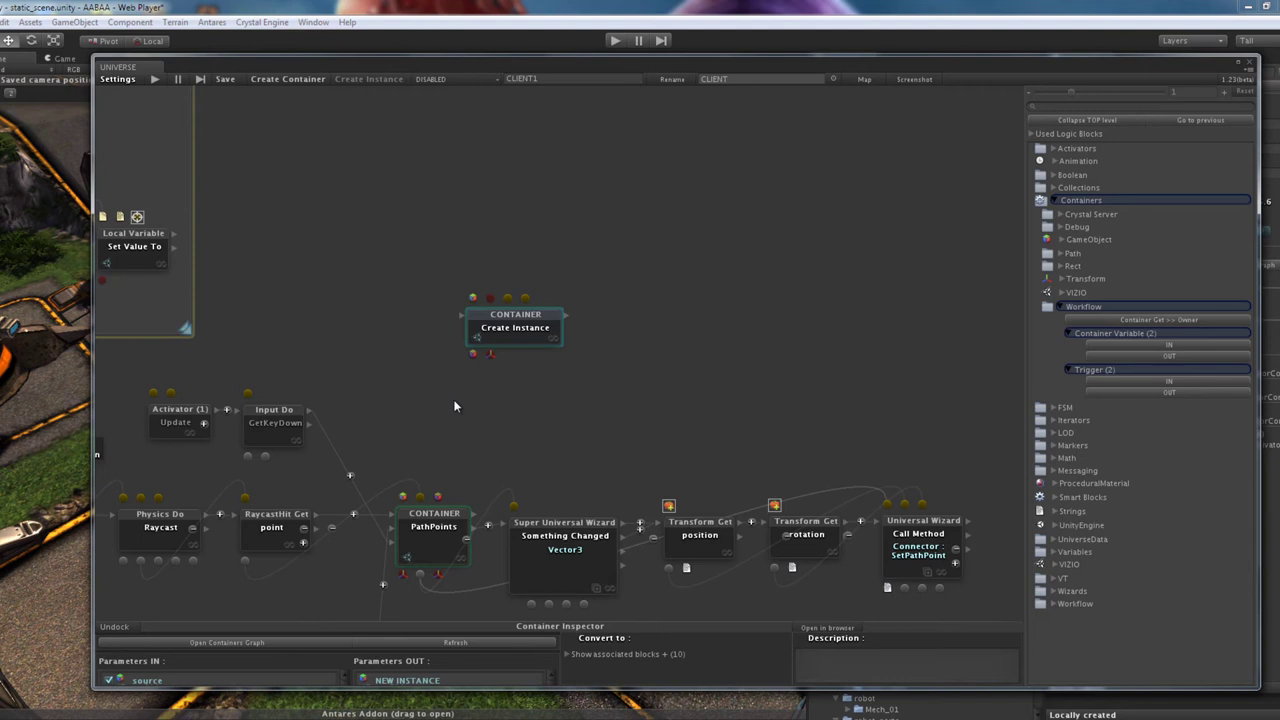
{"action": "left_click", "coordinate": [380, 518]}
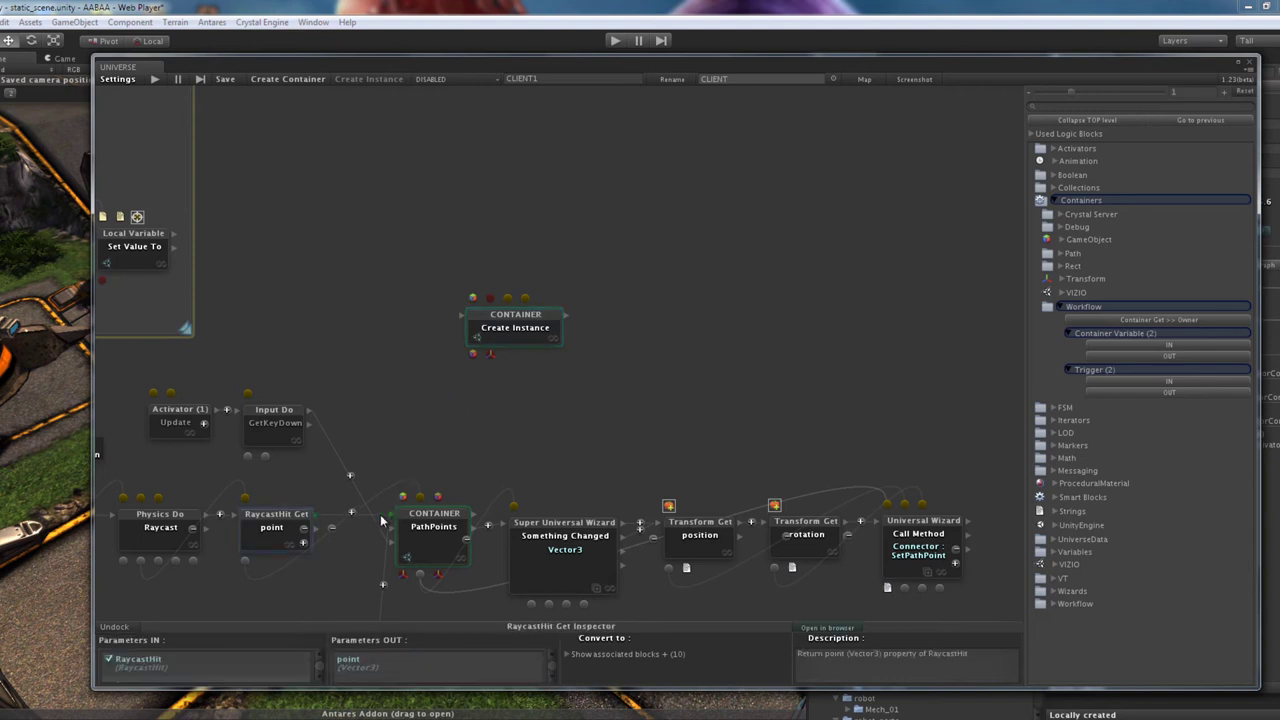
{"action": "left_click_drag", "start_coordinate": [380, 520], "coordinate": [465, 337]}
{"action": "left_click", "coordinate": [500, 331]}
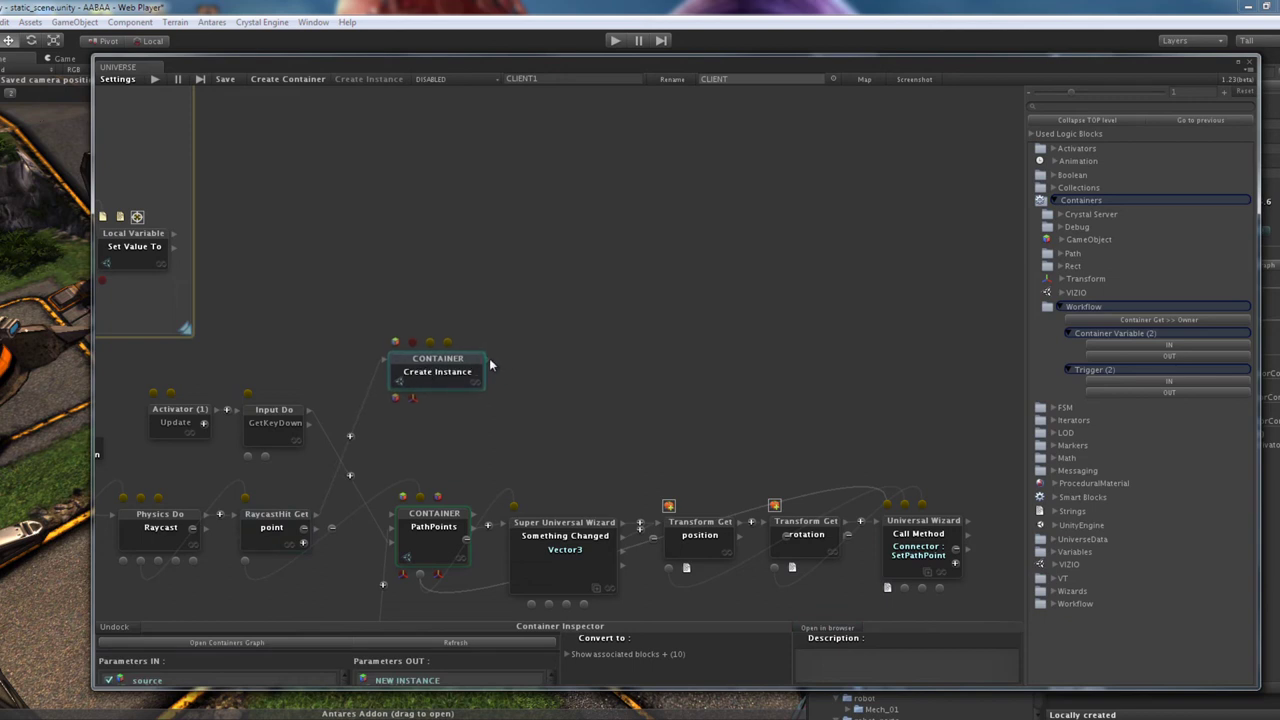
{"action": "left_click", "coordinate": [589, 429]}
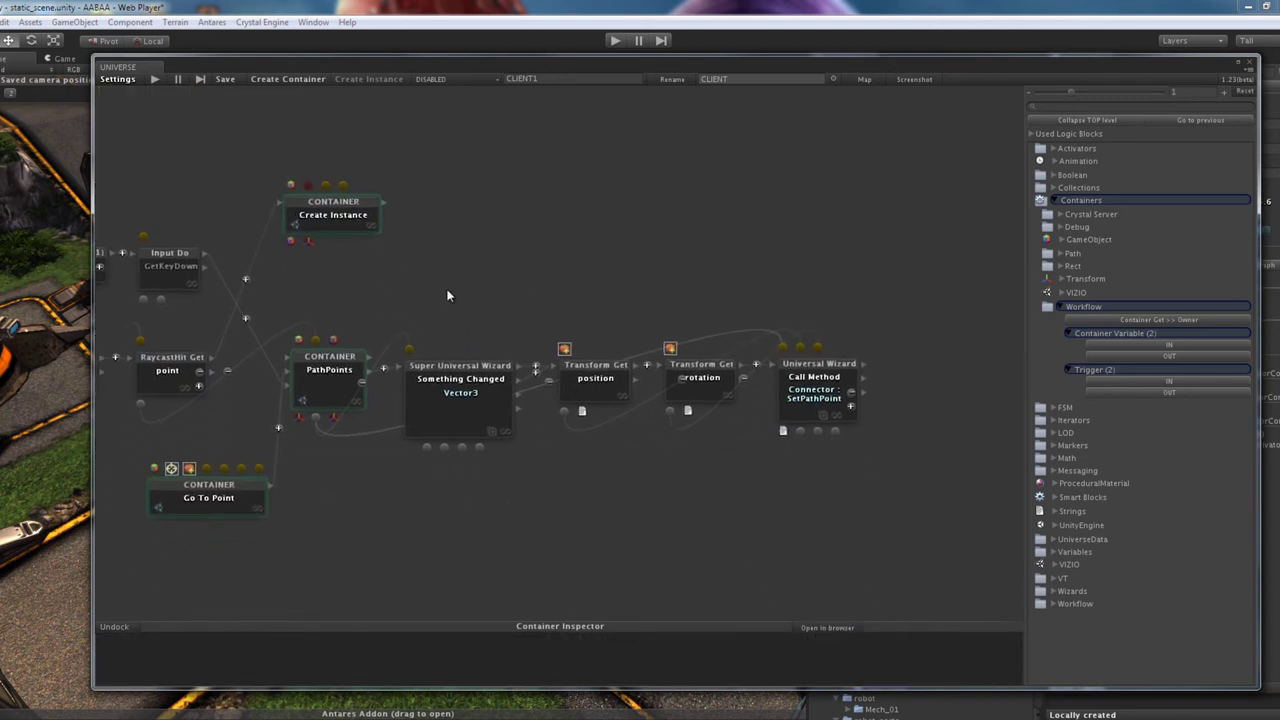
Step: Shift the PathPoints chain right, place Create Instance beside RaycastHit Get, and wire it to PathPoints
{"action": "left_click_drag", "start_coordinate": [272, 299], "coordinate": [897, 509]}
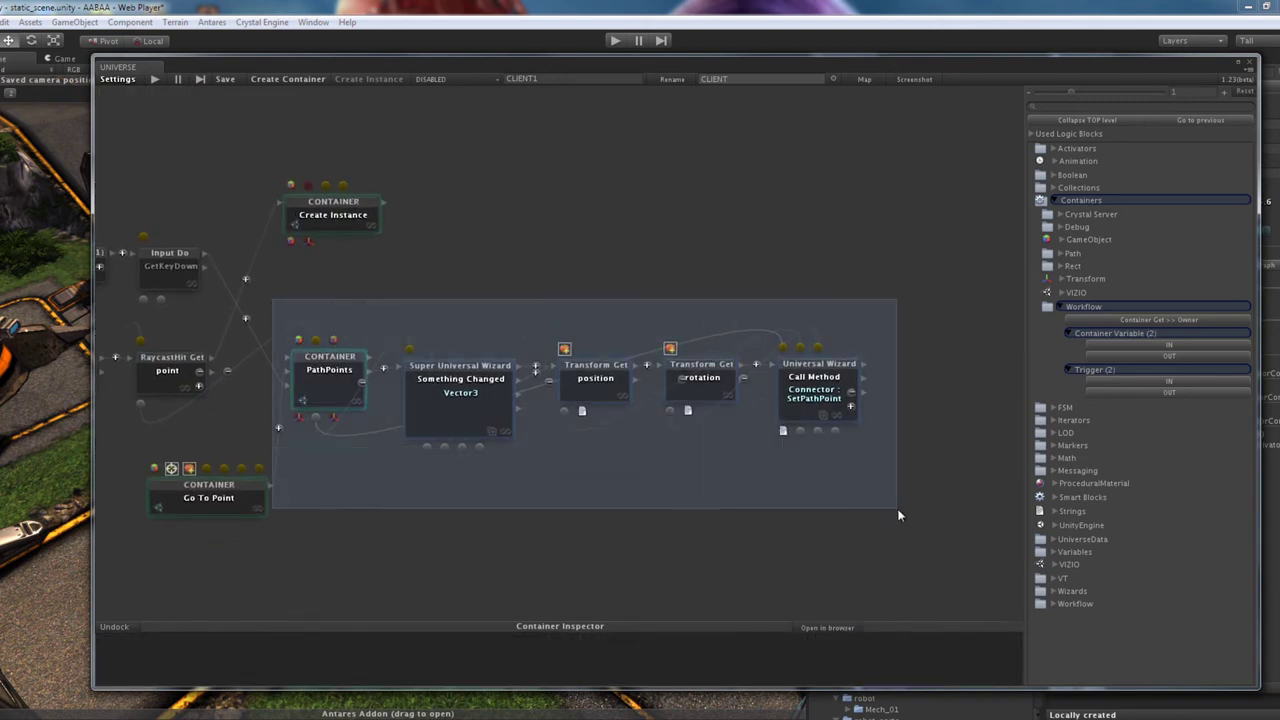
{"action": "left_click_drag", "start_coordinate": [226, 509], "coordinate": [427, 506]}
{"action": "left_click", "coordinate": [367, 414]}
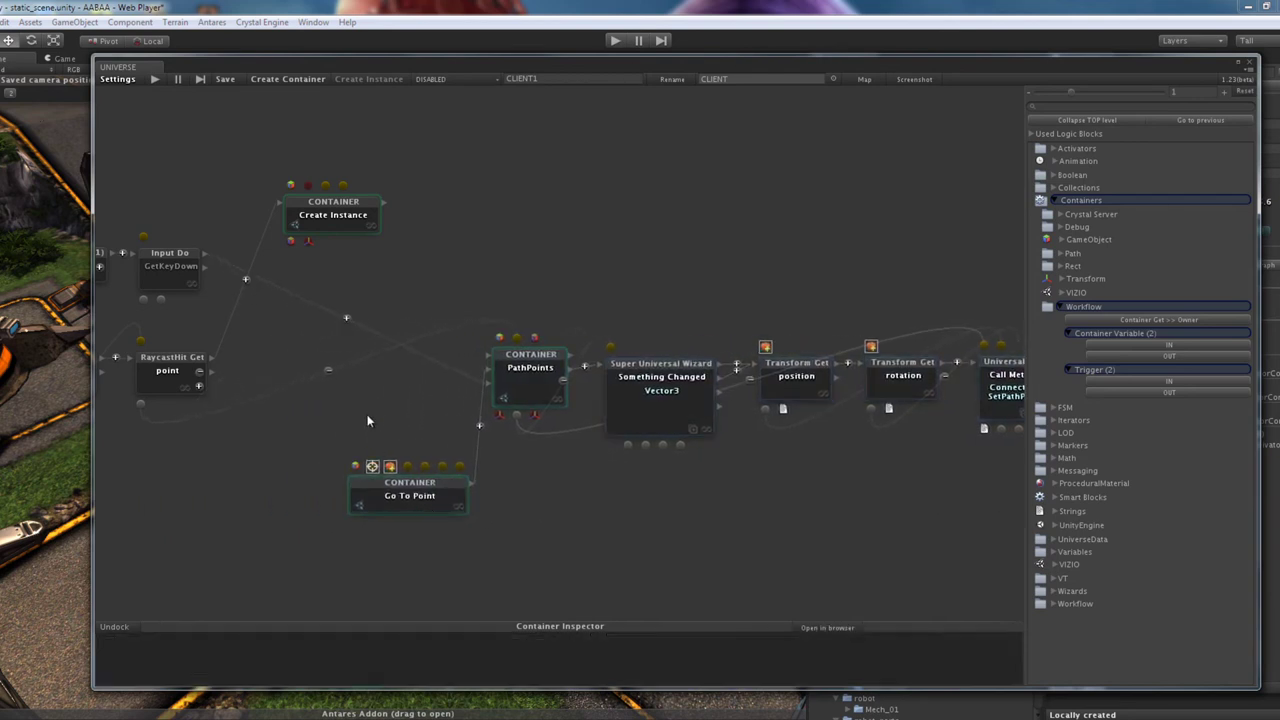
{"action": "left_click_drag", "start_coordinate": [330, 210], "coordinate": [303, 368]}
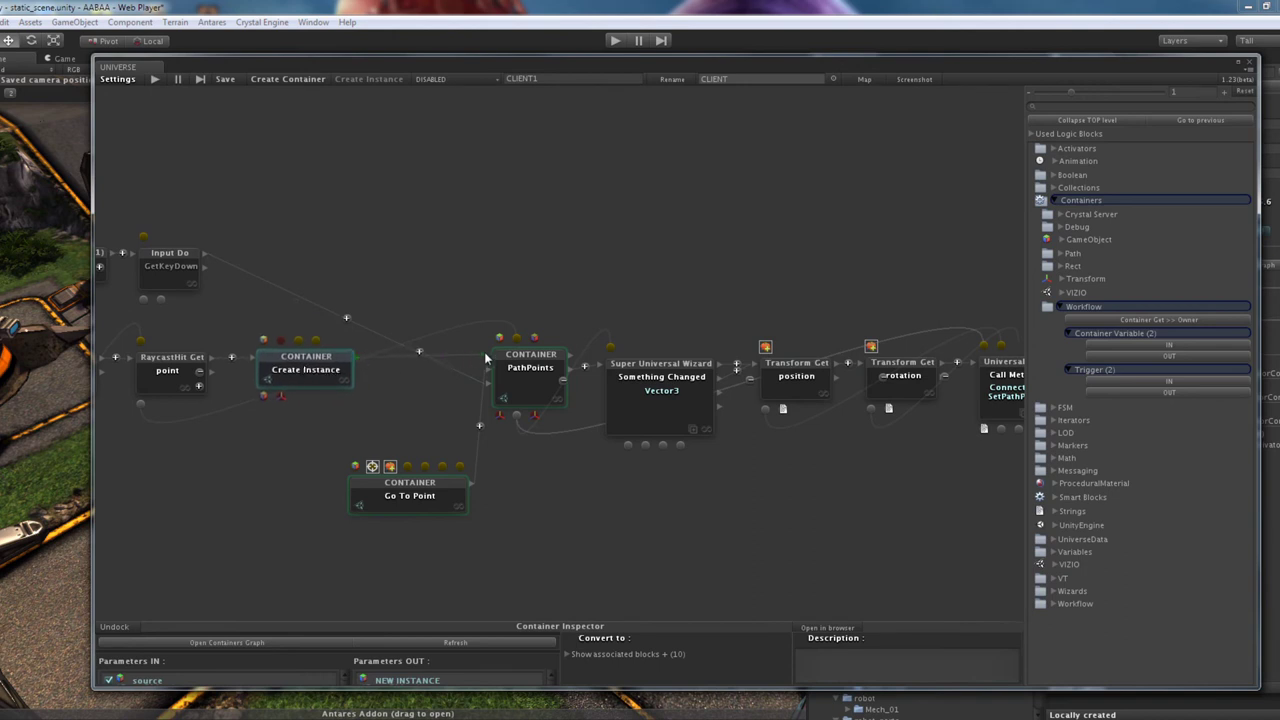
{"action": "left_click_drag", "start_coordinate": [425, 354], "coordinate": [484, 351]}
{"action": "left_click_drag", "start_coordinate": [279, 436], "coordinate": [480, 417]}
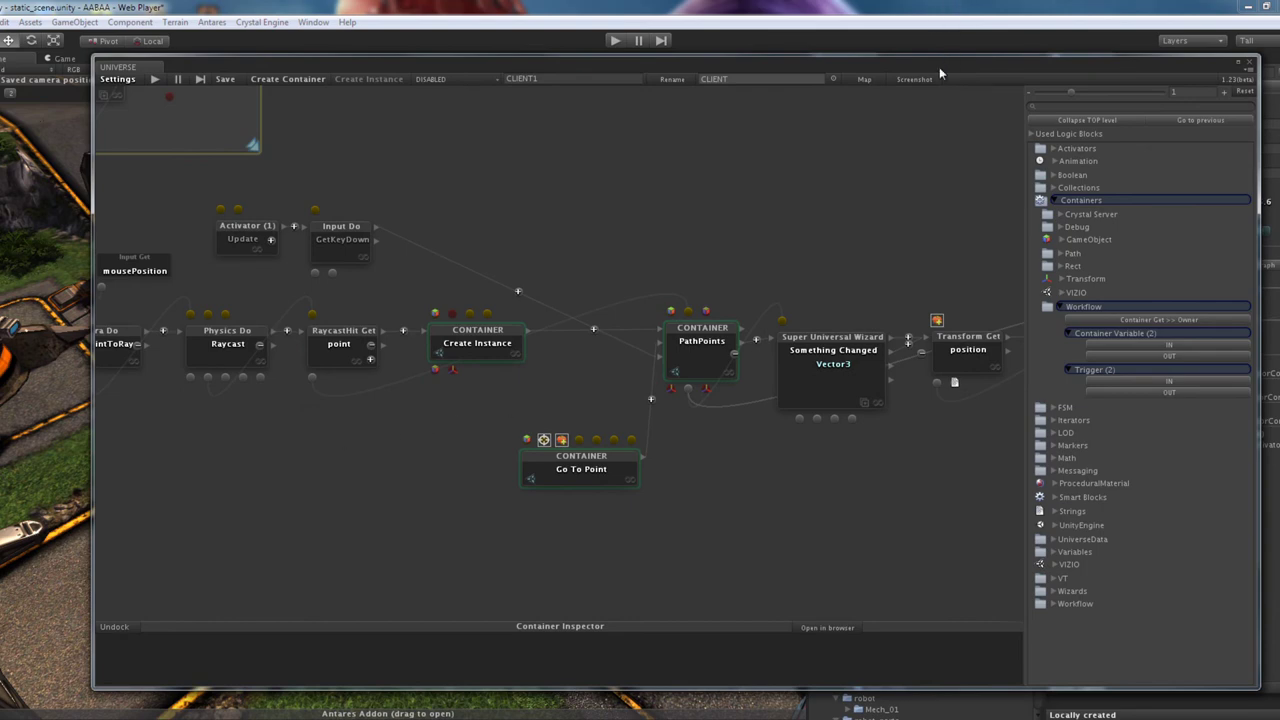
Step: Add a medExplosion GameObject variable node from the Project assets above Create Instance
{"action": "mouse_move", "coordinate": [939, 67]}
{"action": "left_mouse_down"}
{"action": "mouse_move", "coordinate": [384, 61]}
{"action": "mouse_move", "coordinate": [279, 84]}
{"action": "left_mouse_up"}
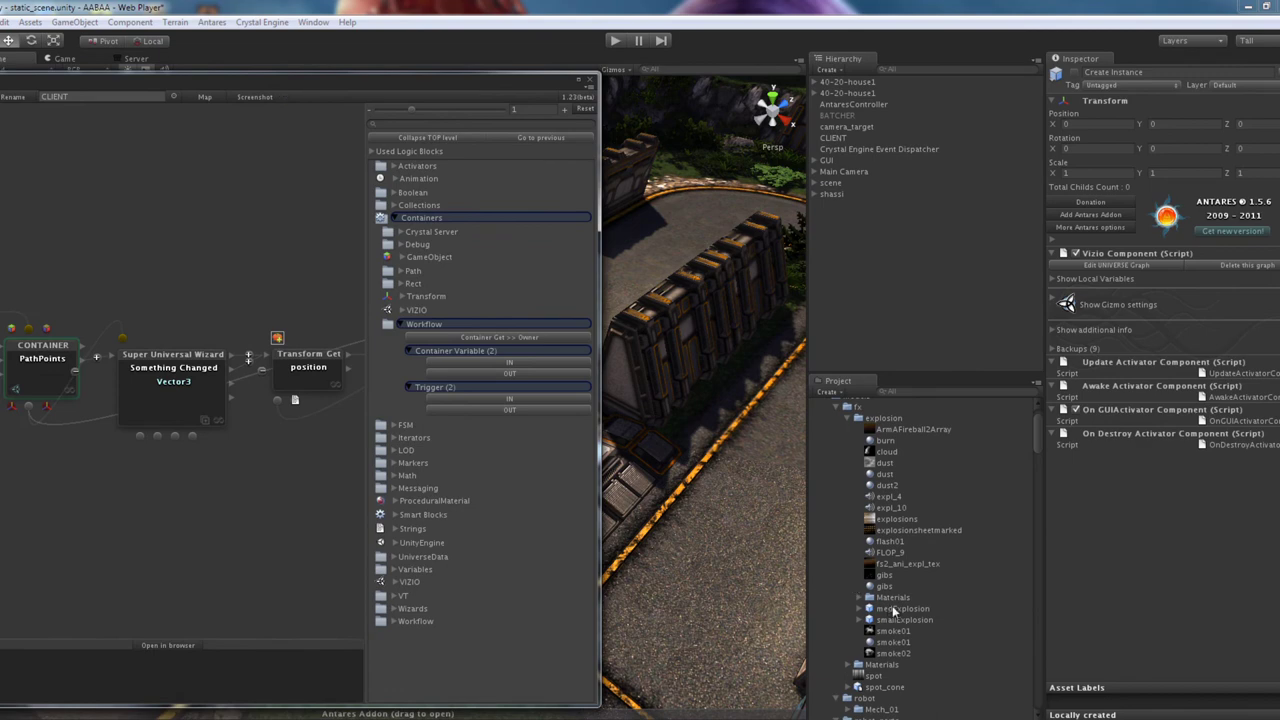
{"action": "mouse_move", "coordinate": [884, 618]}
{"action": "left_mouse_down"}
{"action": "mouse_move", "coordinate": [247, 208]}
{"action": "mouse_move", "coordinate": [303, 205]}
{"action": "left_mouse_up"}
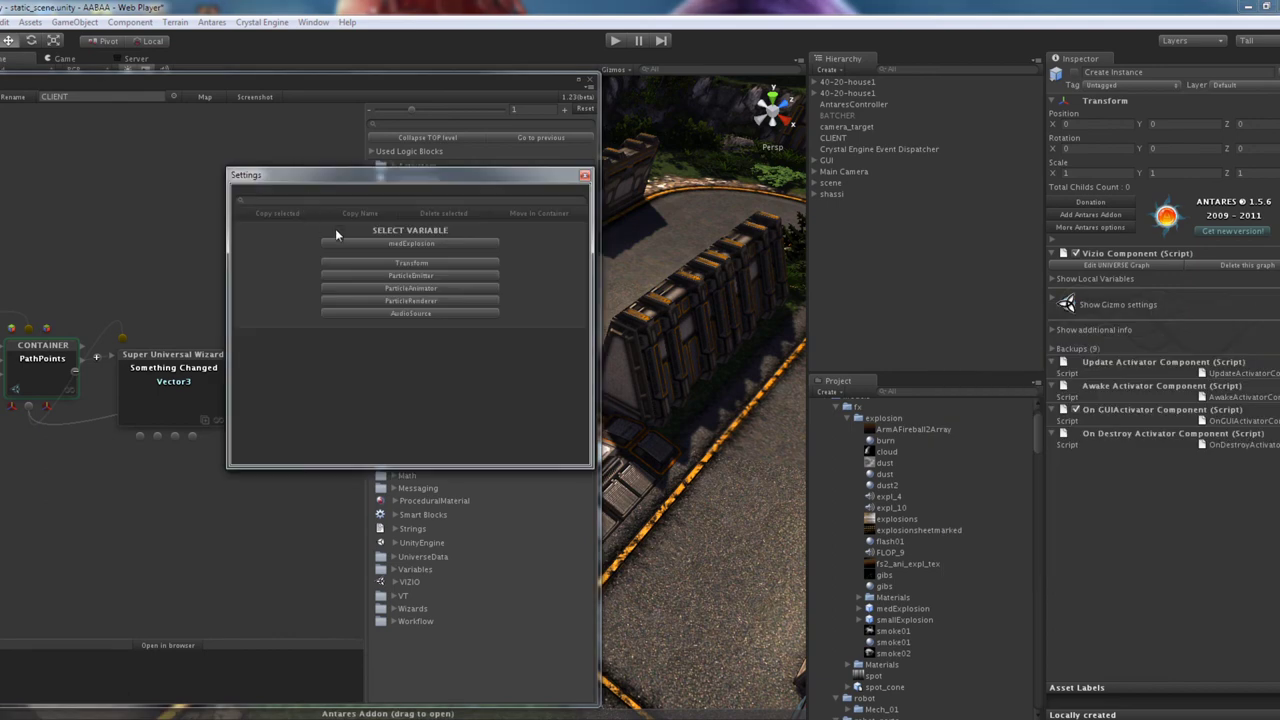
{"action": "left_click", "coordinate": [373, 244]}
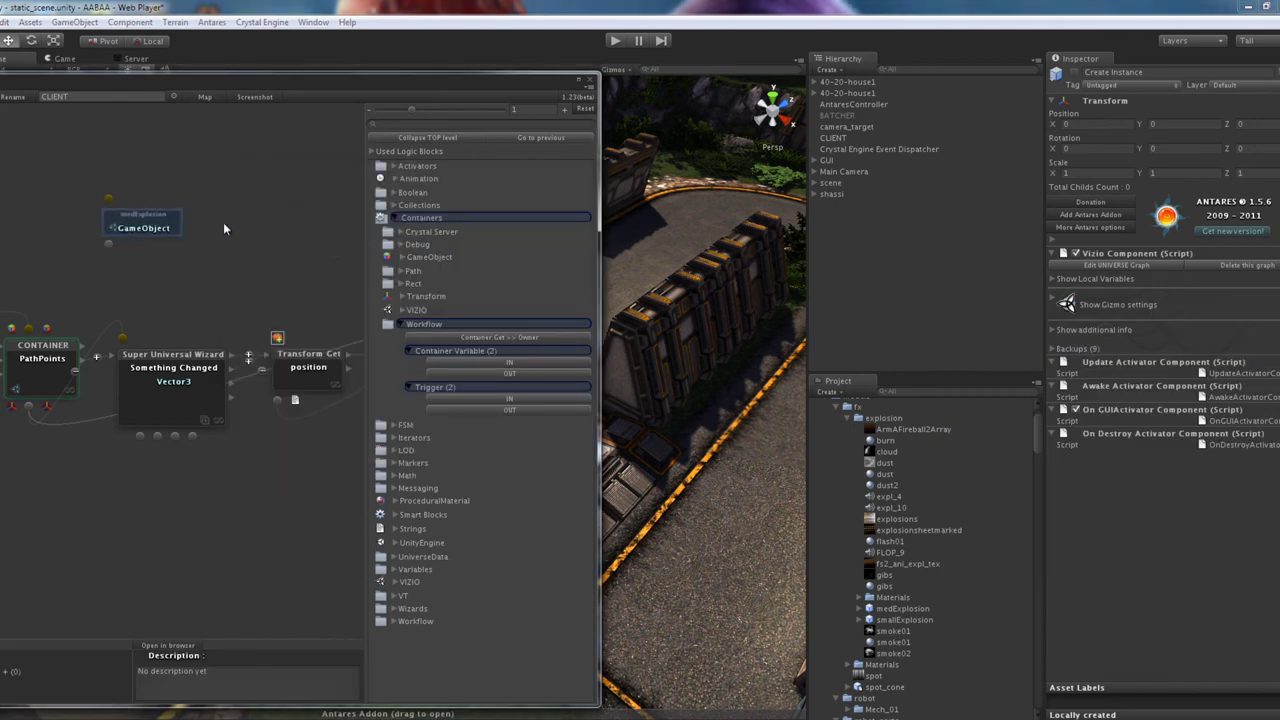
{"action": "left_click_drag", "start_coordinate": [220, 85], "coordinate": [795, 87]}
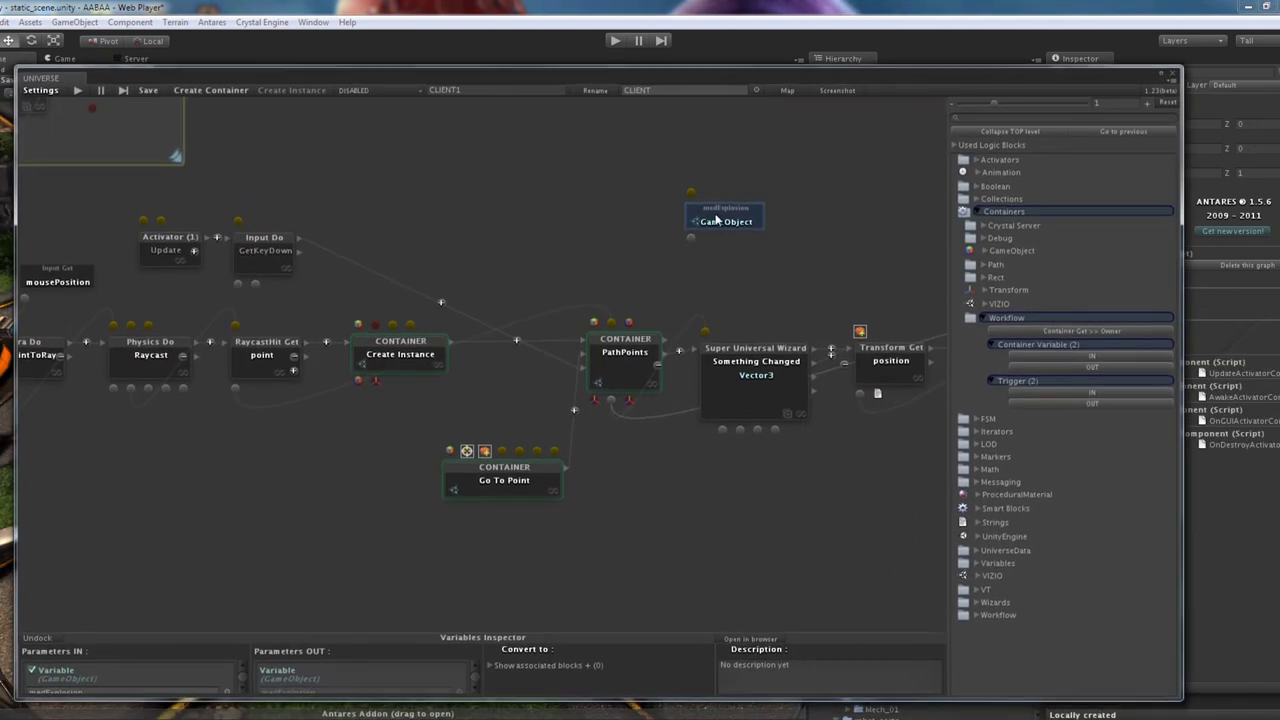
{"action": "mouse_move", "coordinate": [513, 225]}
{"action": "left_mouse_down"}
{"action": "mouse_move", "coordinate": [408, 228]}
{"action": "mouse_move", "coordinate": [407, 363]}
{"action": "left_mouse_up"}
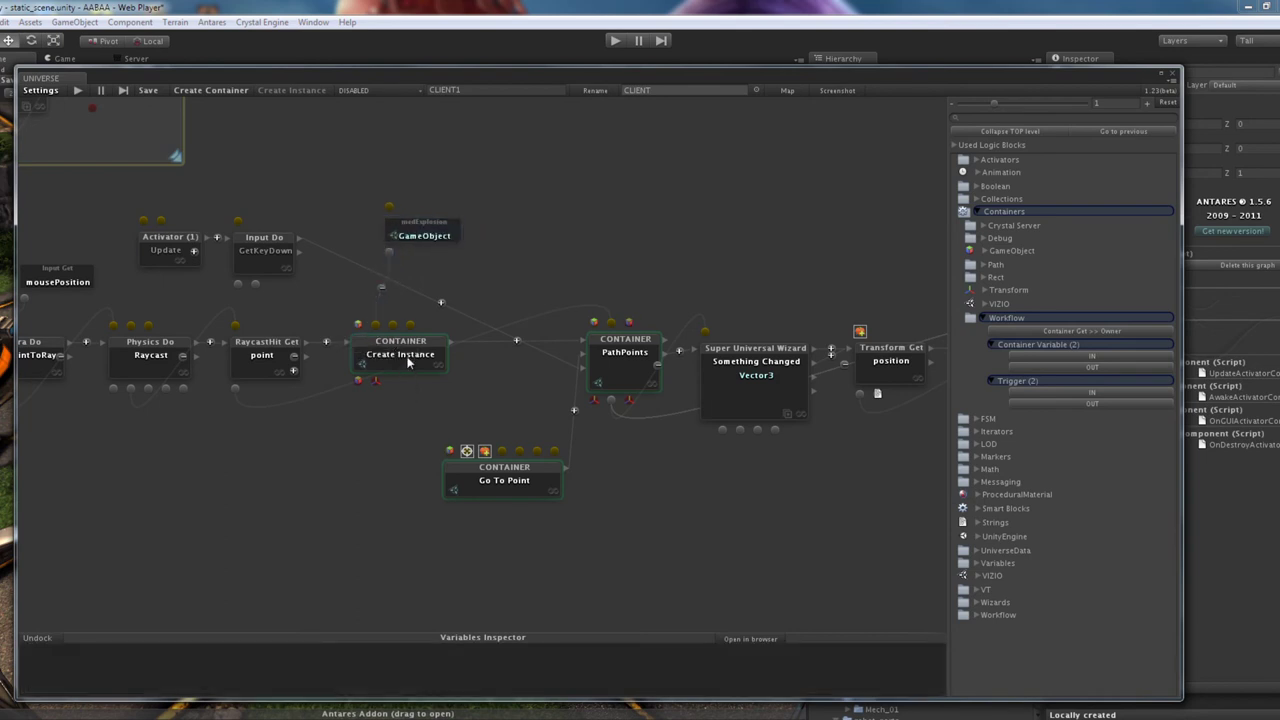
Step: Wire RaycastHit Get's point output into Create Instance's POSITION input
{"action": "left_click", "coordinate": [406, 355]}
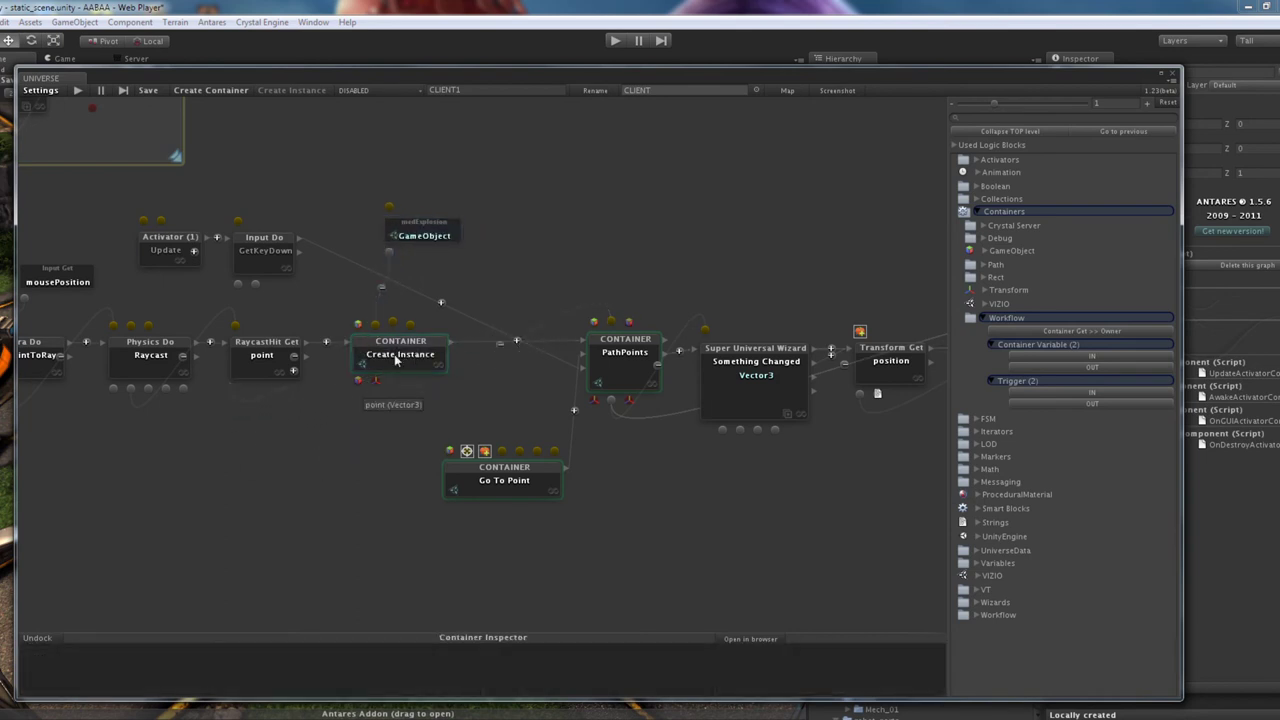
{"action": "left_click_drag", "start_coordinate": [394, 354], "coordinate": [293, 356]}
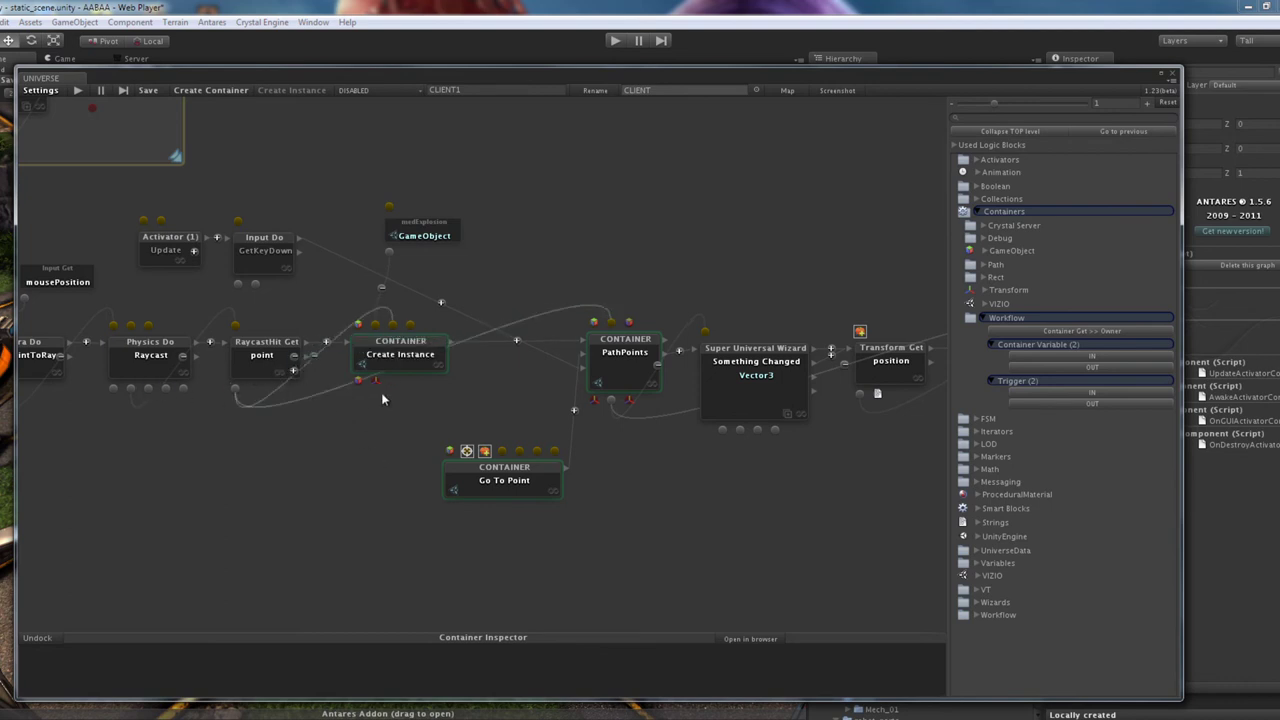
{"action": "left_click", "coordinate": [413, 343]}
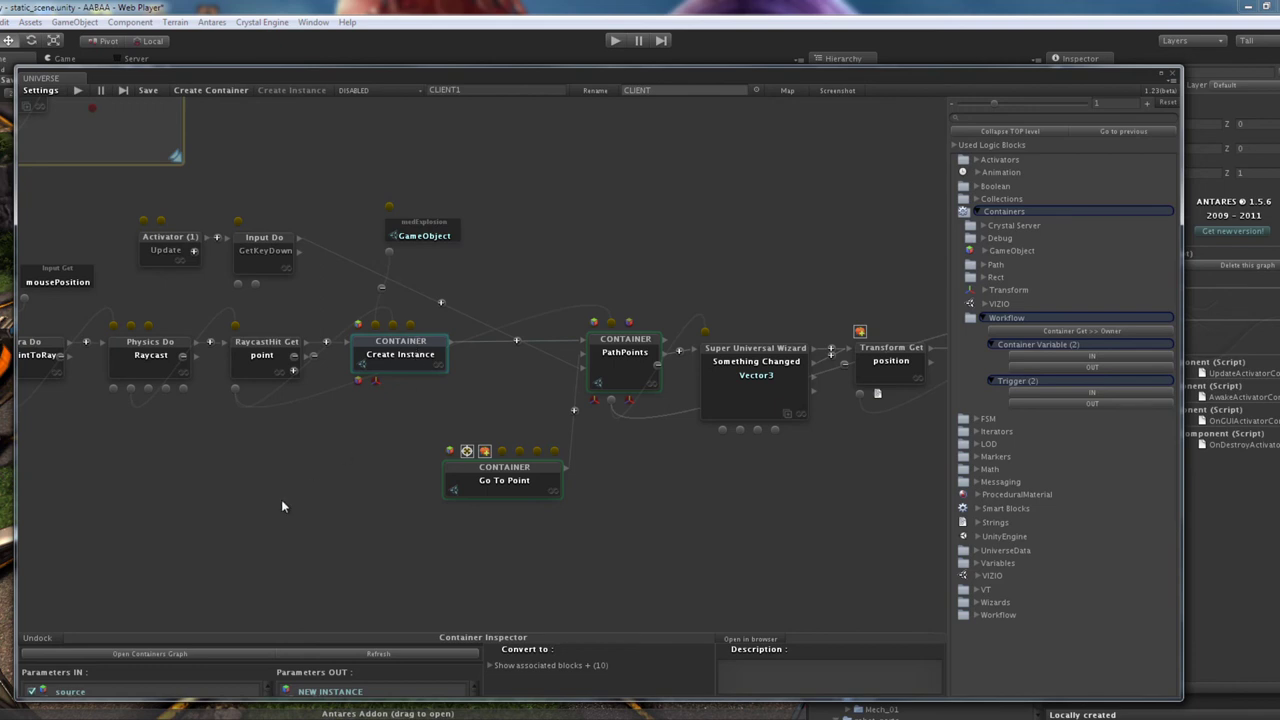
Step: Close the UNIVERSE editor, connect to the game server, and click the ground to spawn an explosion
{"action": "left_click", "coordinate": [1174, 76]}
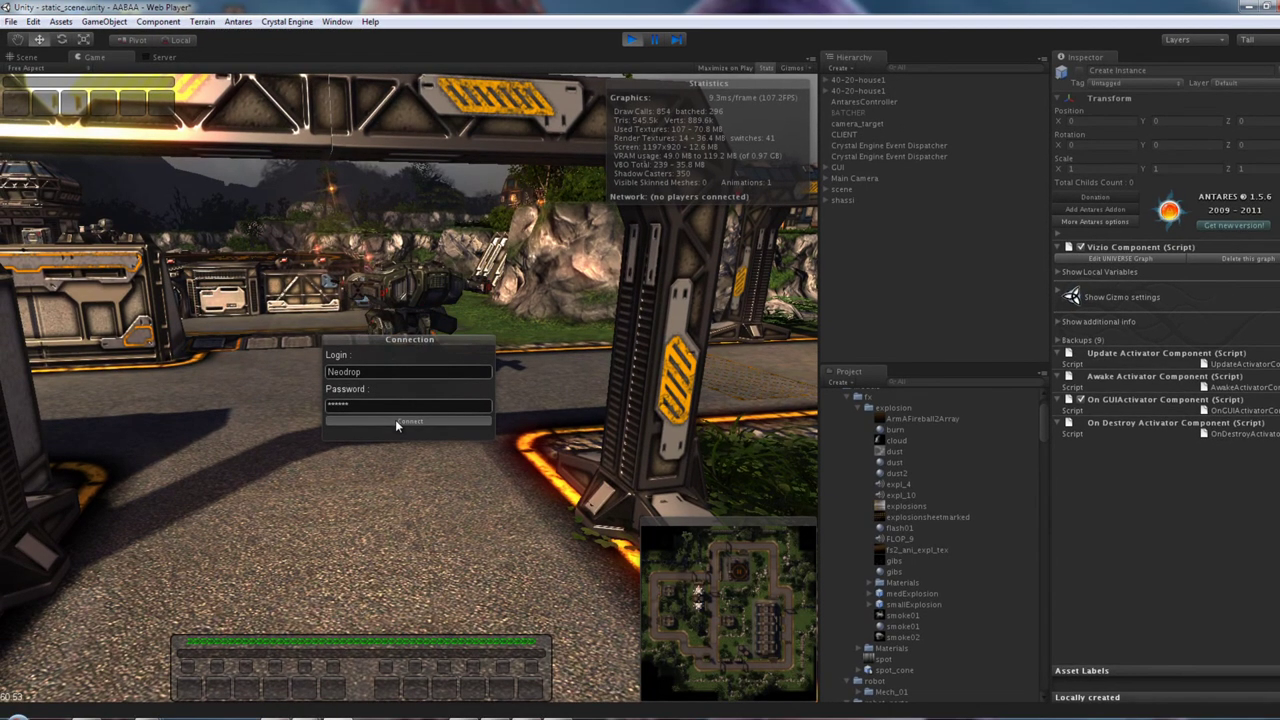
{"action": "left_click", "coordinate": [395, 419]}
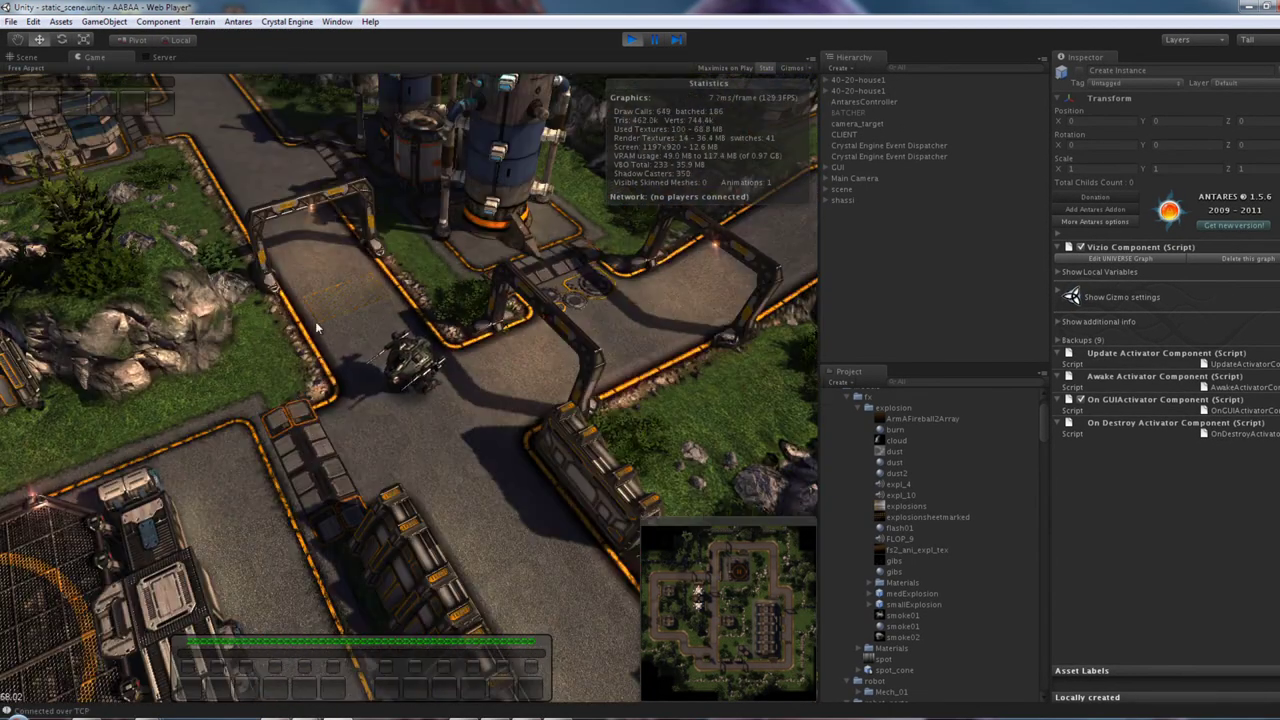
{"action": "left_click", "coordinate": [315, 266]}
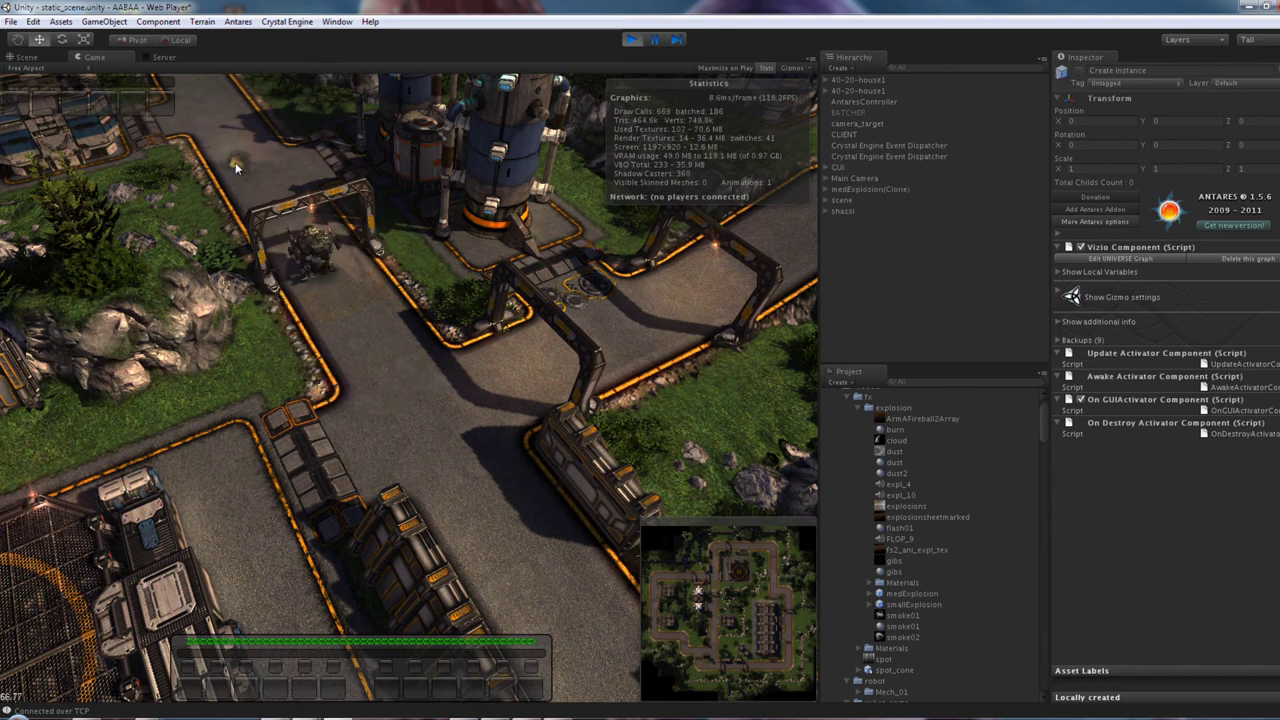
Step: Spawn more medExplosion clones along the road while sending the mech around the map
{"action": "left_click", "coordinate": [231, 255]}
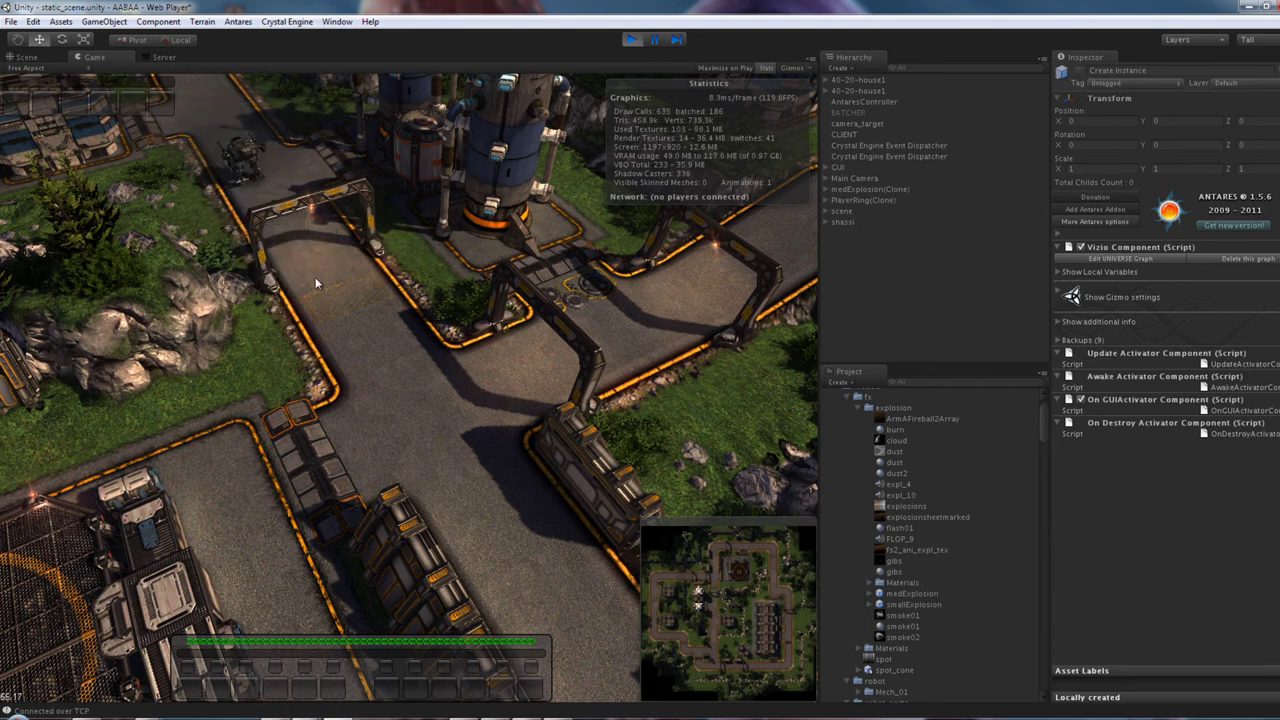
{"action": "left_click", "coordinate": [375, 360]}
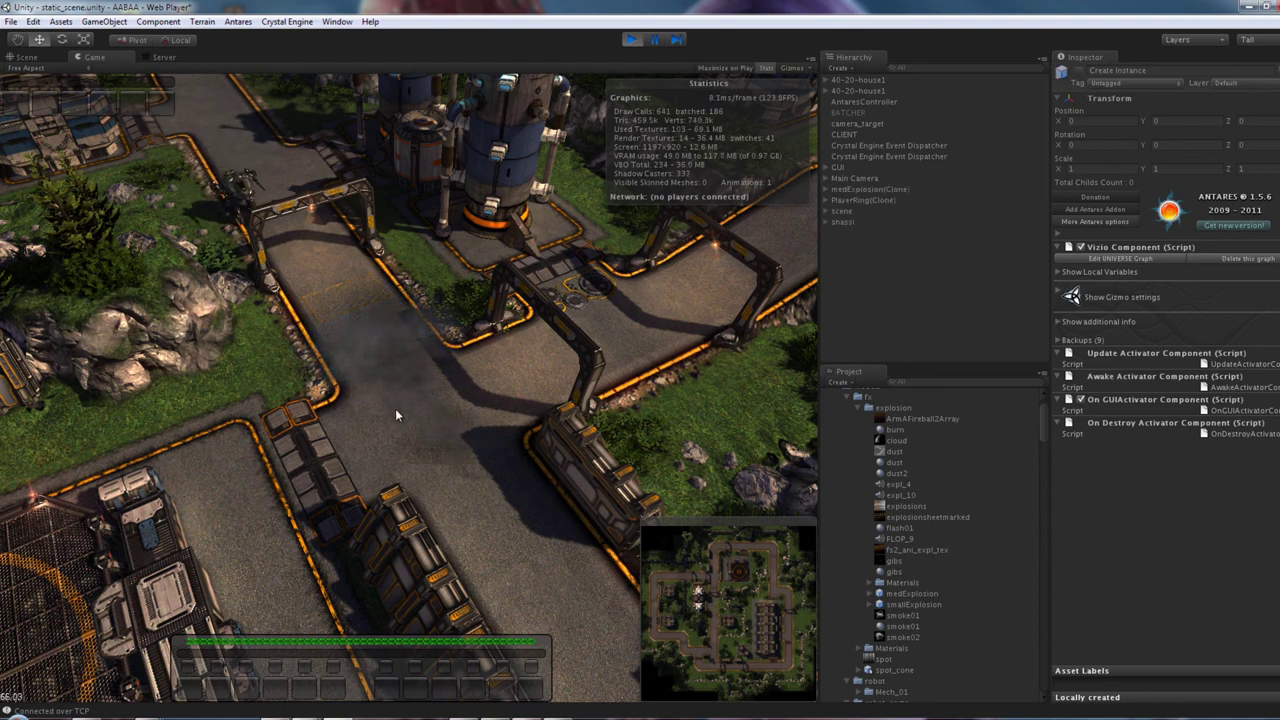
{"action": "left_click", "coordinate": [378, 360]}
{"action": "left_click", "coordinate": [470, 407]}
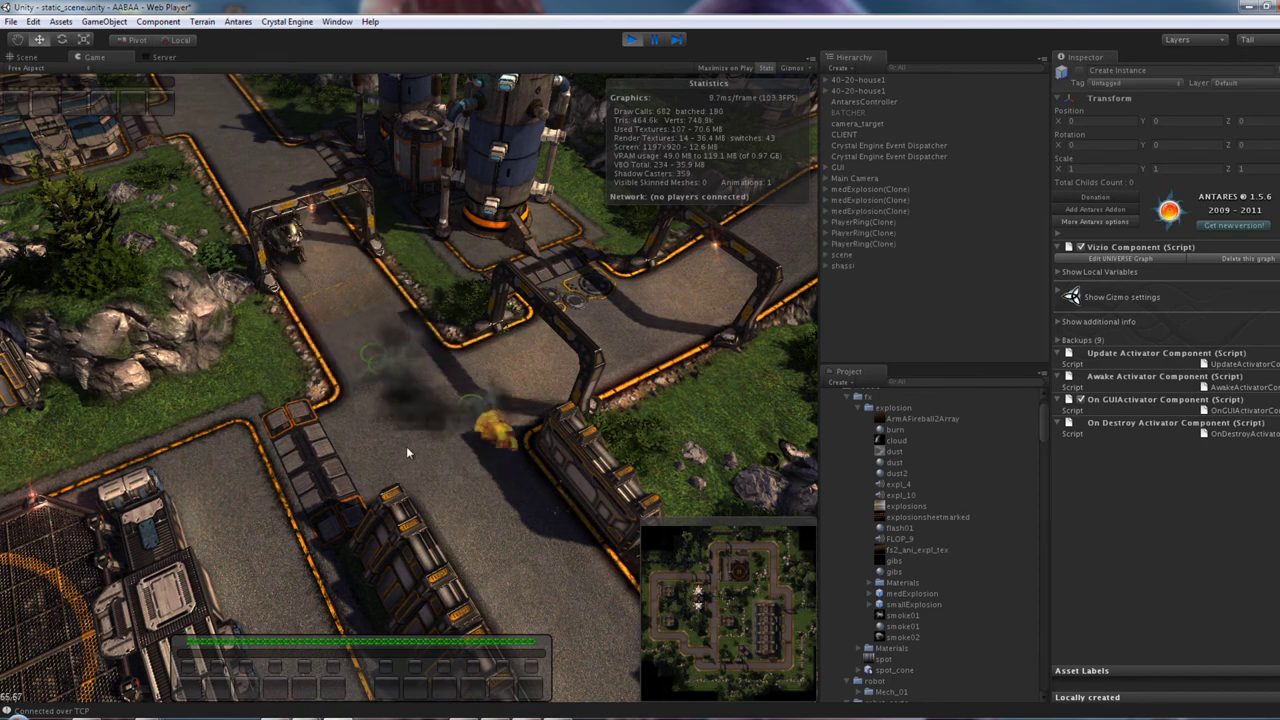
{"action": "left_click", "coordinate": [406, 446]}
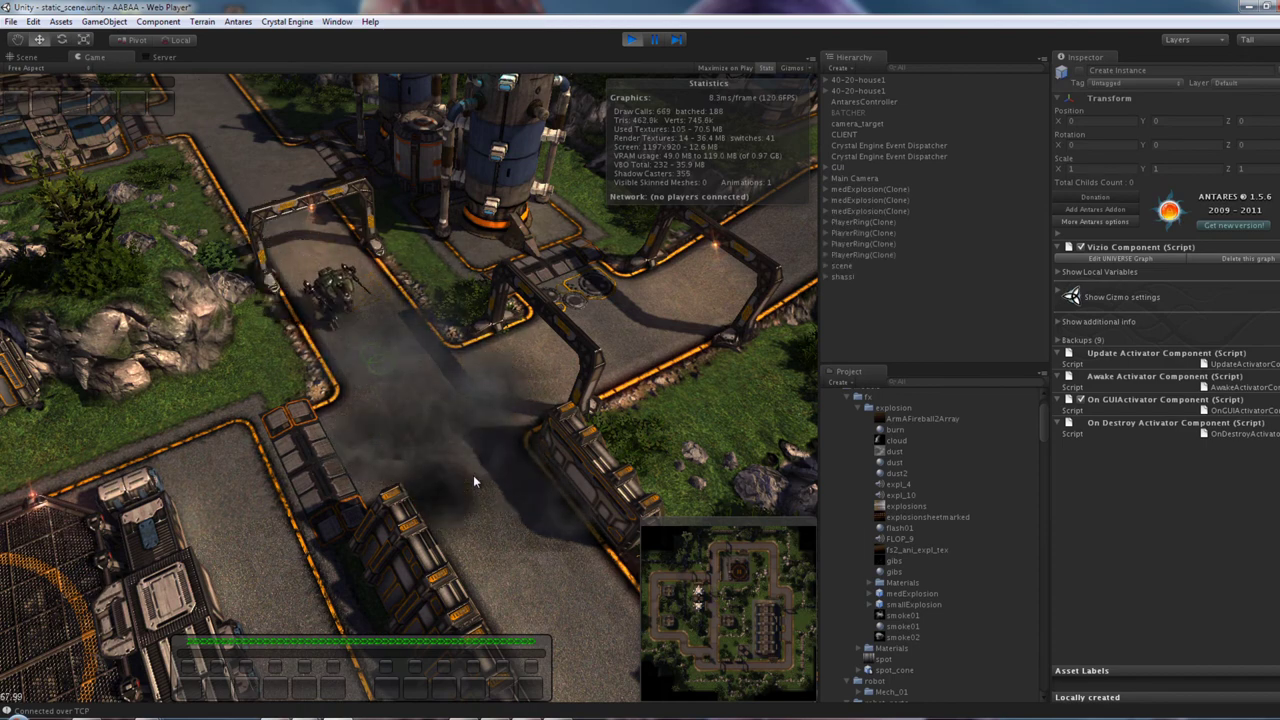
{"action": "middle_click_drag", "start_coordinate": [473, 475], "coordinate": [420, 470]}
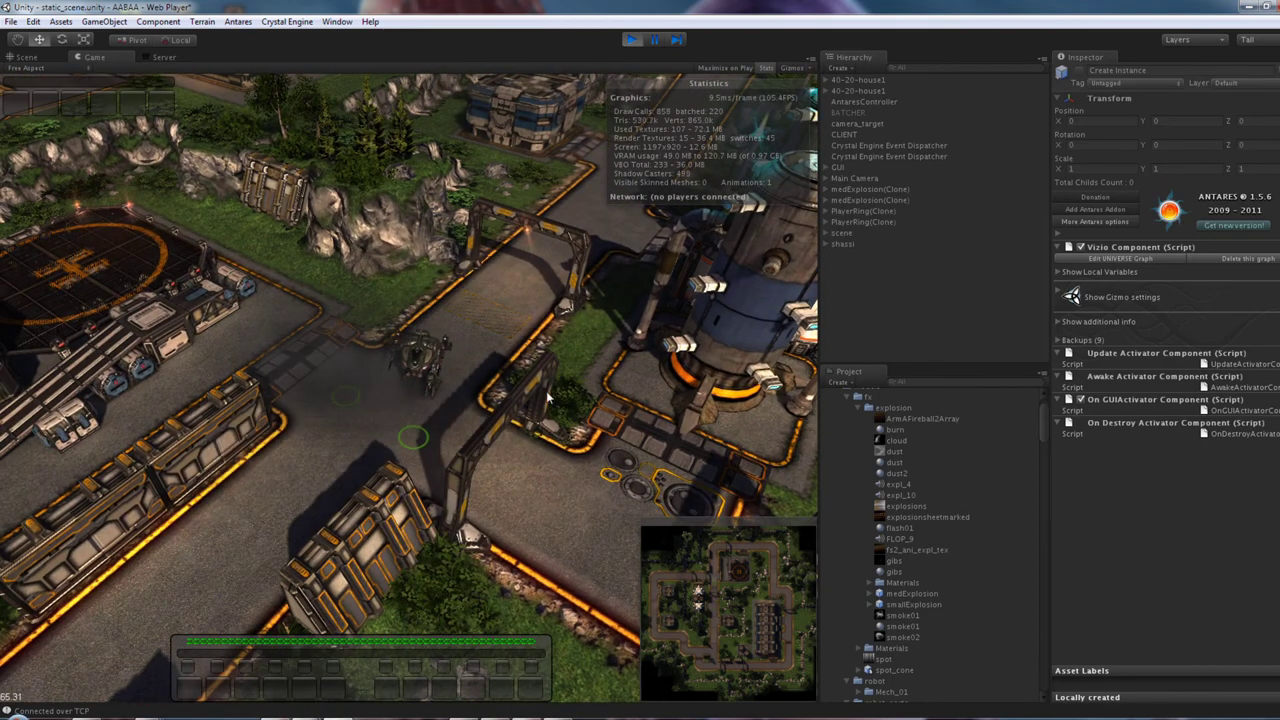
{"action": "left_click", "coordinate": [346, 396]}
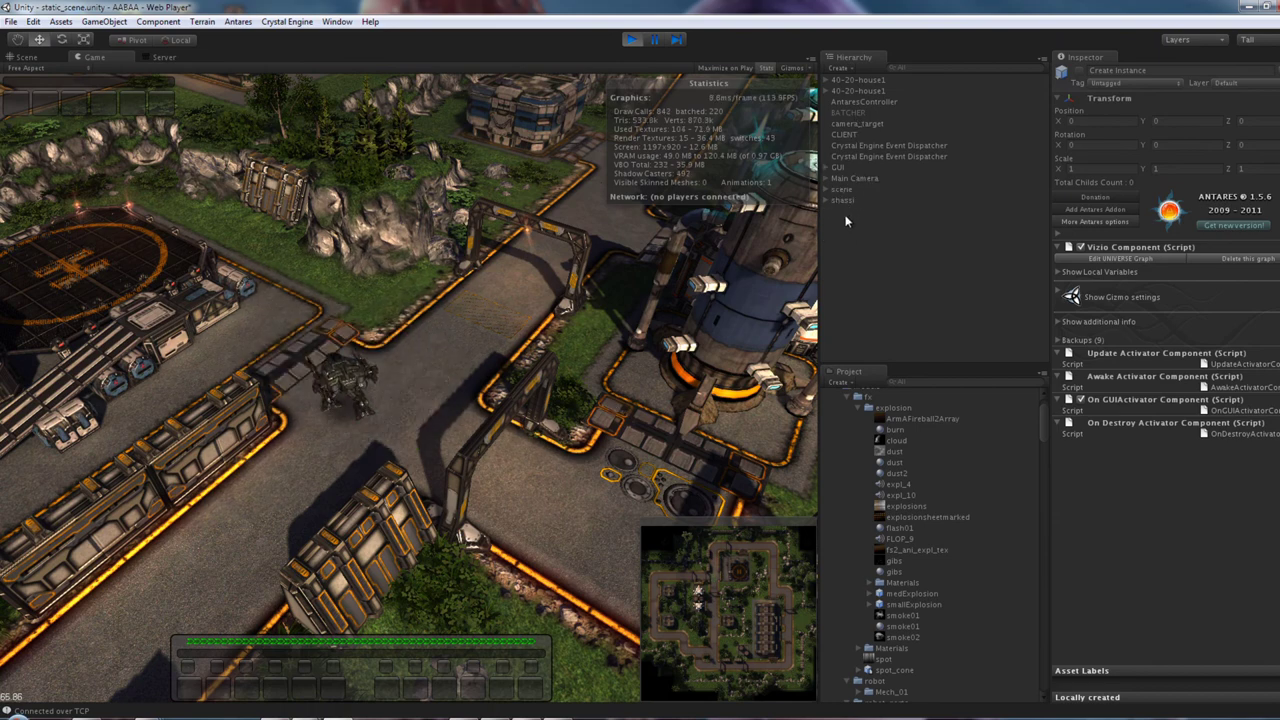
{"action": "left_click", "coordinate": [843, 202]}
Step: Reopen the CLIENT graph from the CLIENT object and dock it beside the game view
{"action": "left_click", "coordinate": [868, 136]}
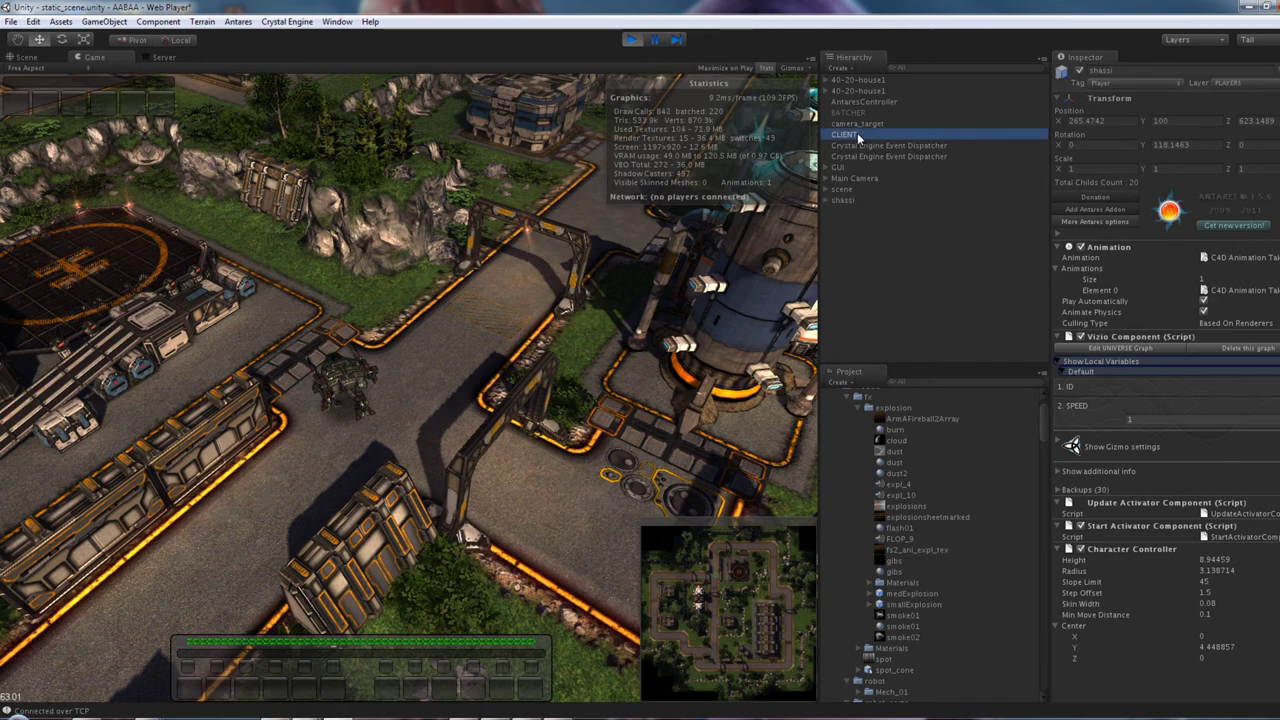
{"action": "left_click", "coordinate": [1095, 259]}
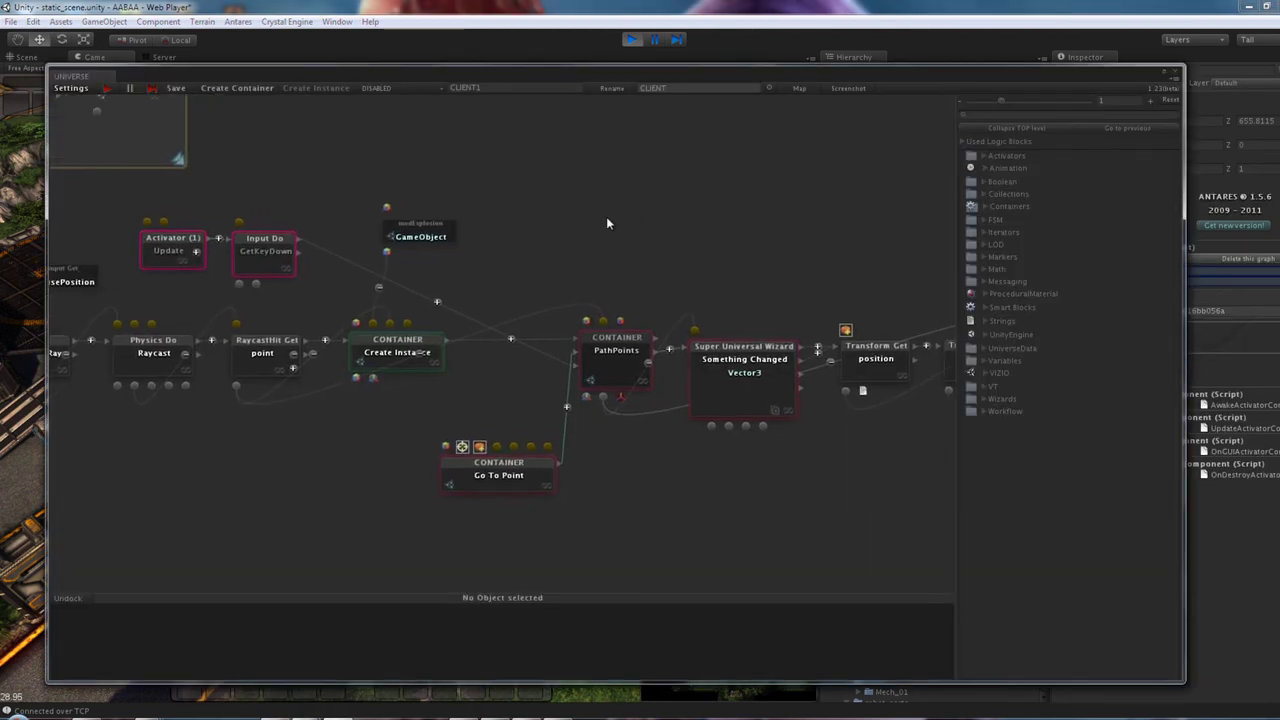
{"action": "left_click_drag", "start_coordinate": [640, 204], "coordinate": [606, 216]}
{"action": "left_click_drag", "start_coordinate": [333, 71], "coordinate": [924, 86]}
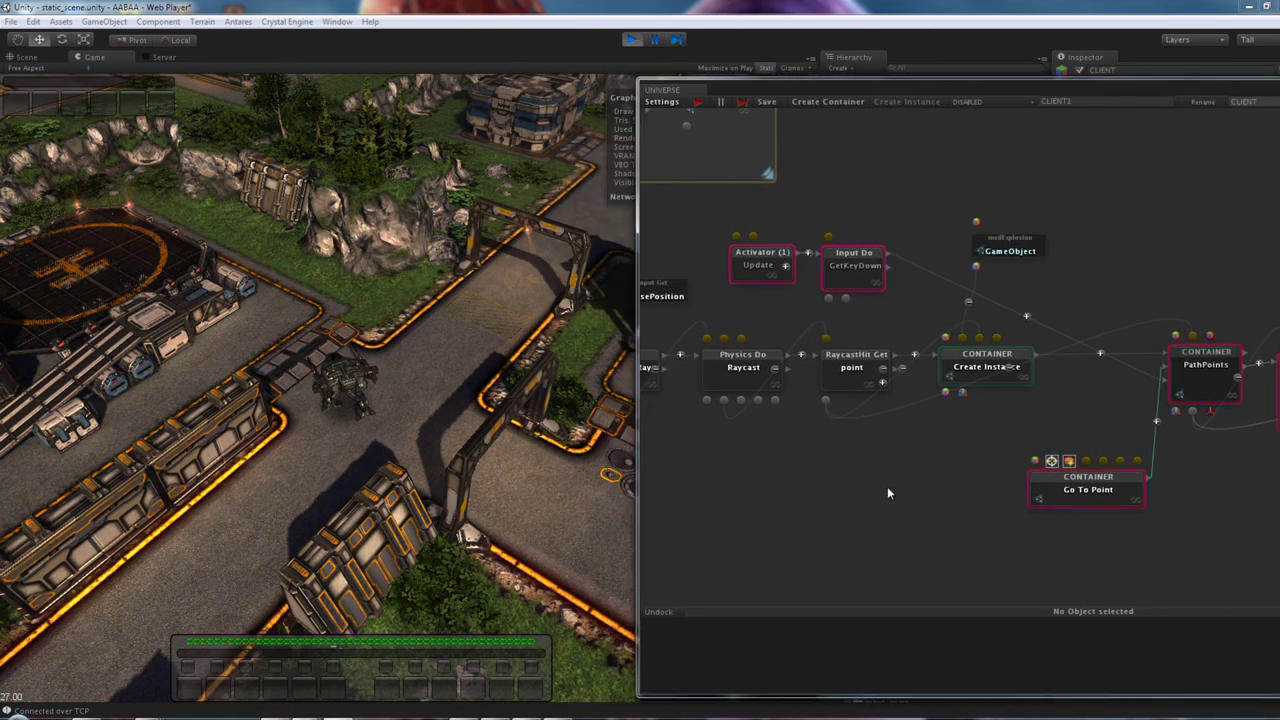
{"action": "left_click_drag", "start_coordinate": [887, 486], "coordinate": [754, 528]}
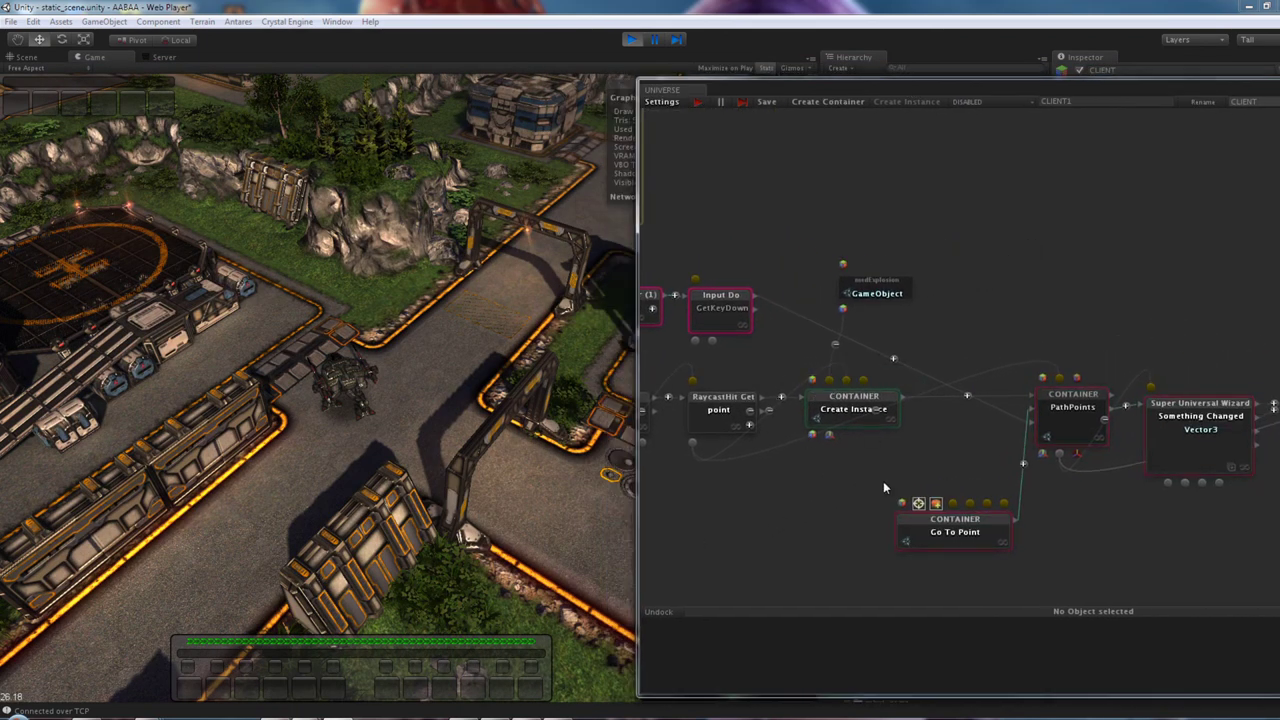
Step: Send the mech to new spots and trigger explosions on the road in the running game
{"action": "left_click", "coordinate": [479, 313]}
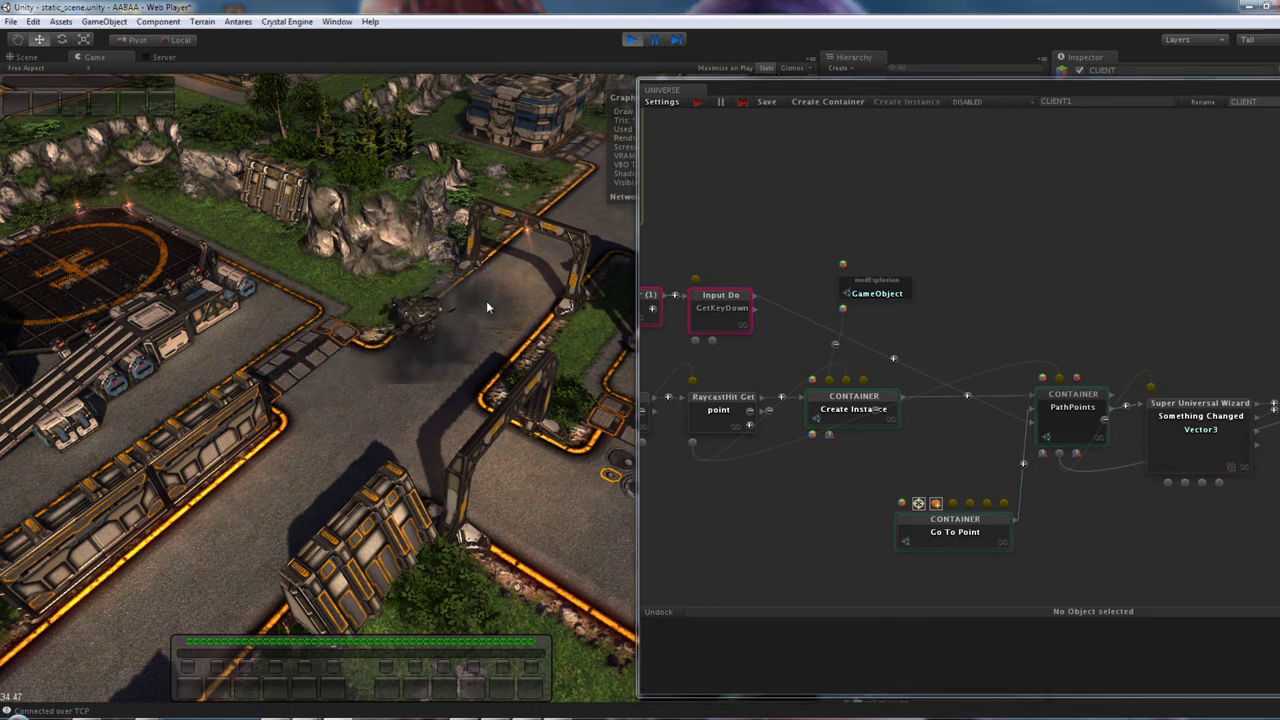
{"action": "left_click", "coordinate": [534, 264]}
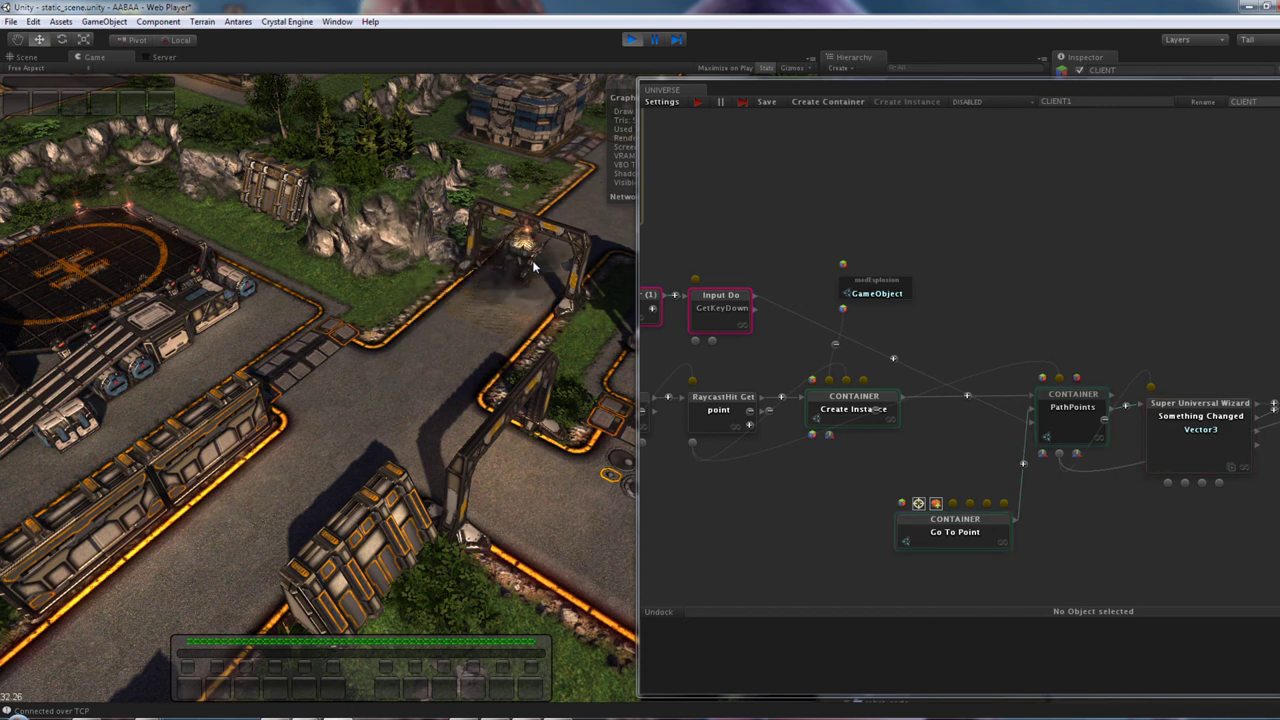
{"action": "left_click", "coordinate": [429, 362]}
{"action": "key", "text": "space"}
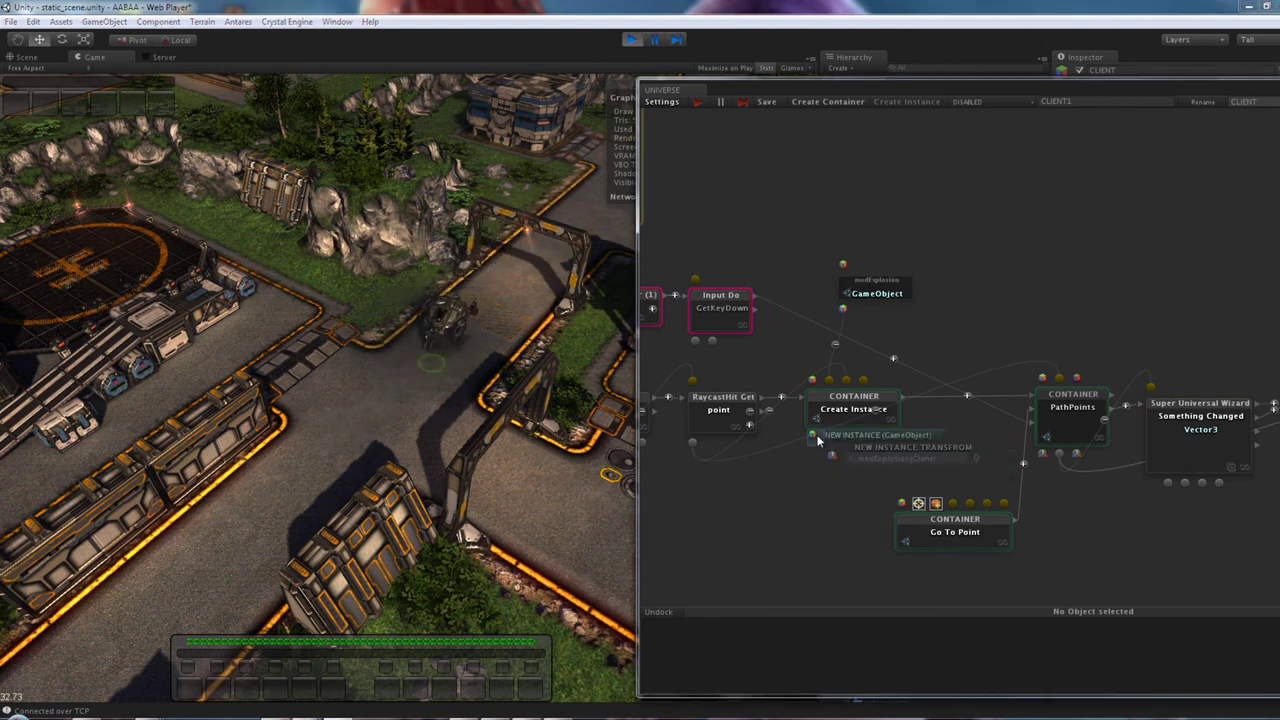
{"action": "mouse_move", "coordinate": [816, 482]}
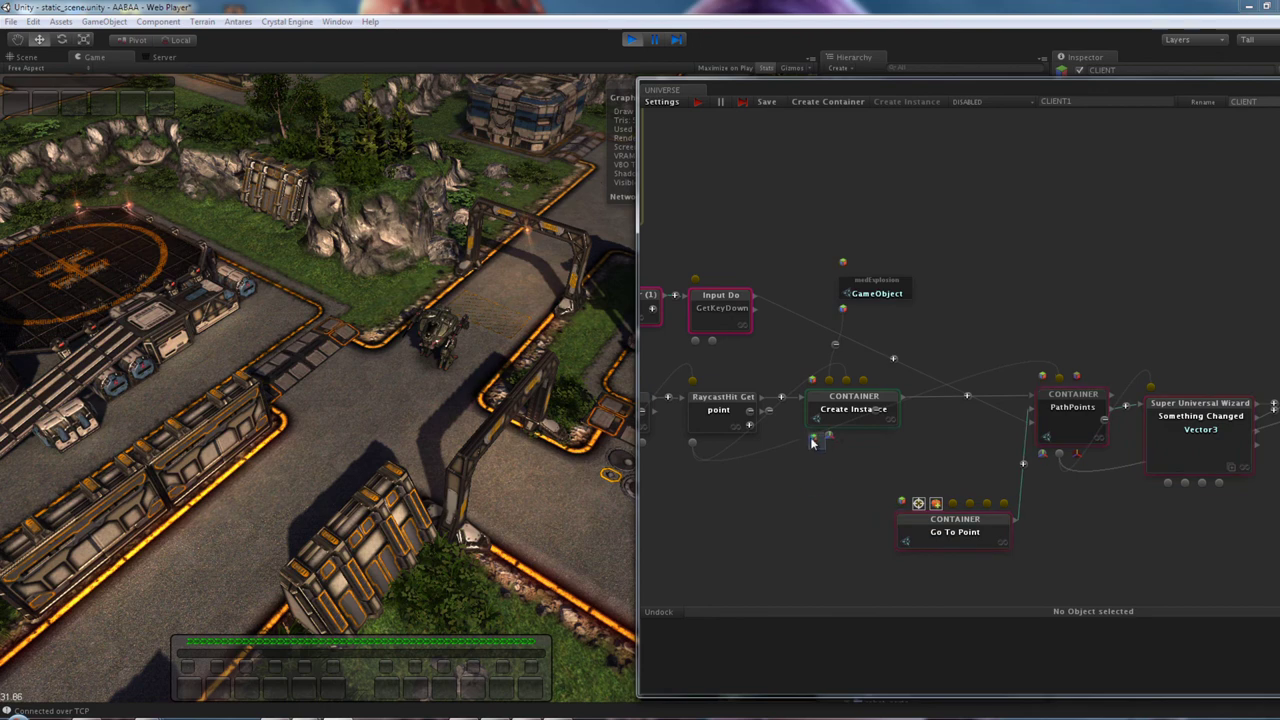
Step: Widen the UNIVERSE window and pan to view the raycast click chain feeding Create Instance
{"action": "left_click", "coordinate": [855, 420]}
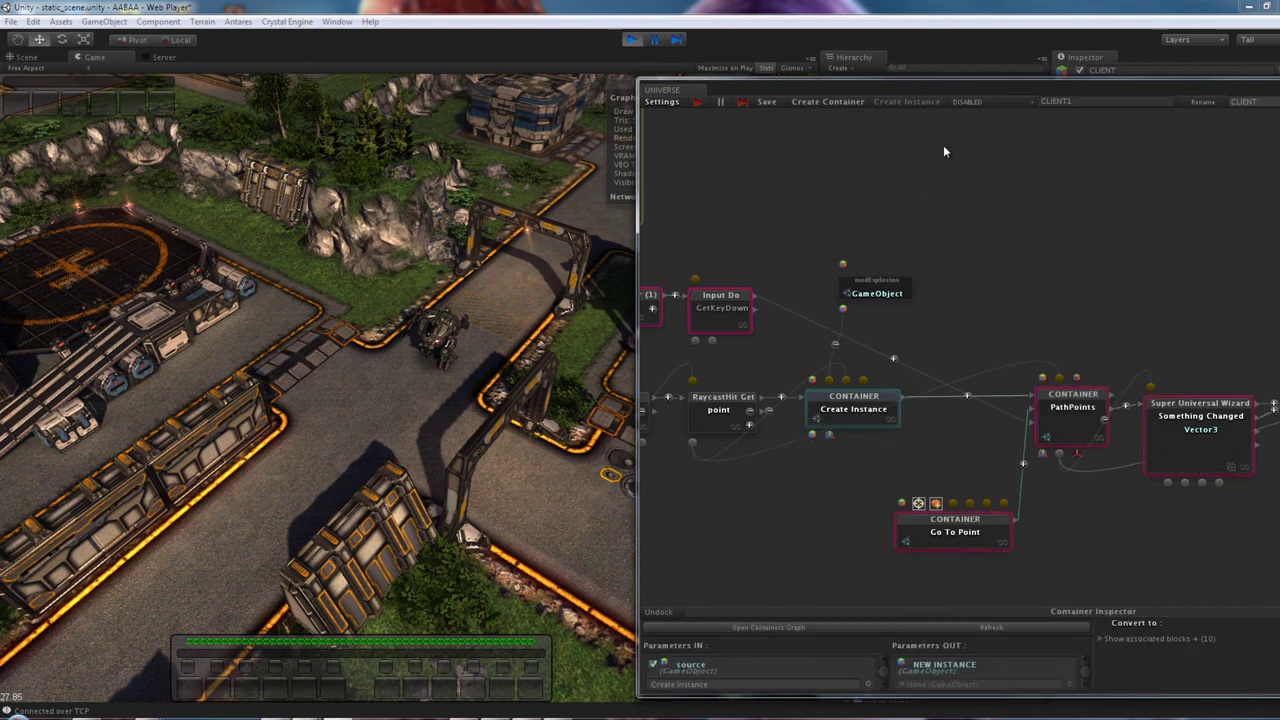
{"action": "left_click_drag", "start_coordinate": [977, 87], "coordinate": [579, 69]}
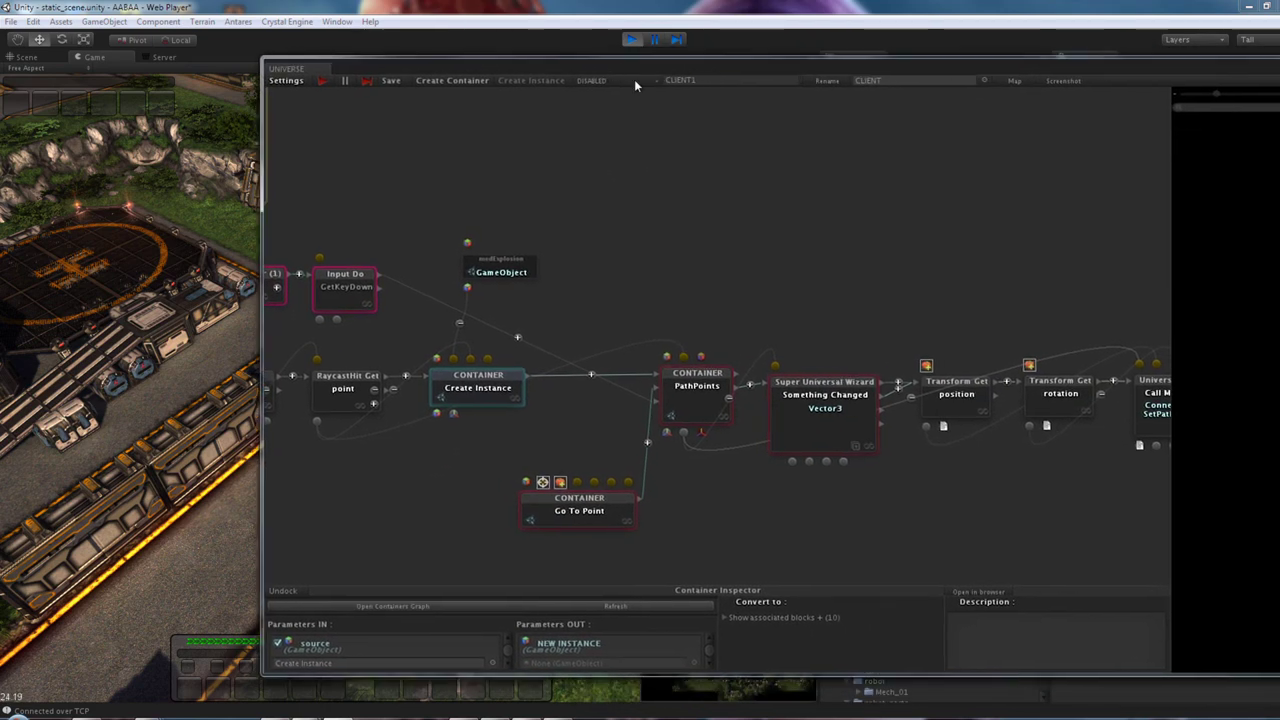
{"action": "left_click_drag", "start_coordinate": [1026, 64], "coordinate": [888, 52]}
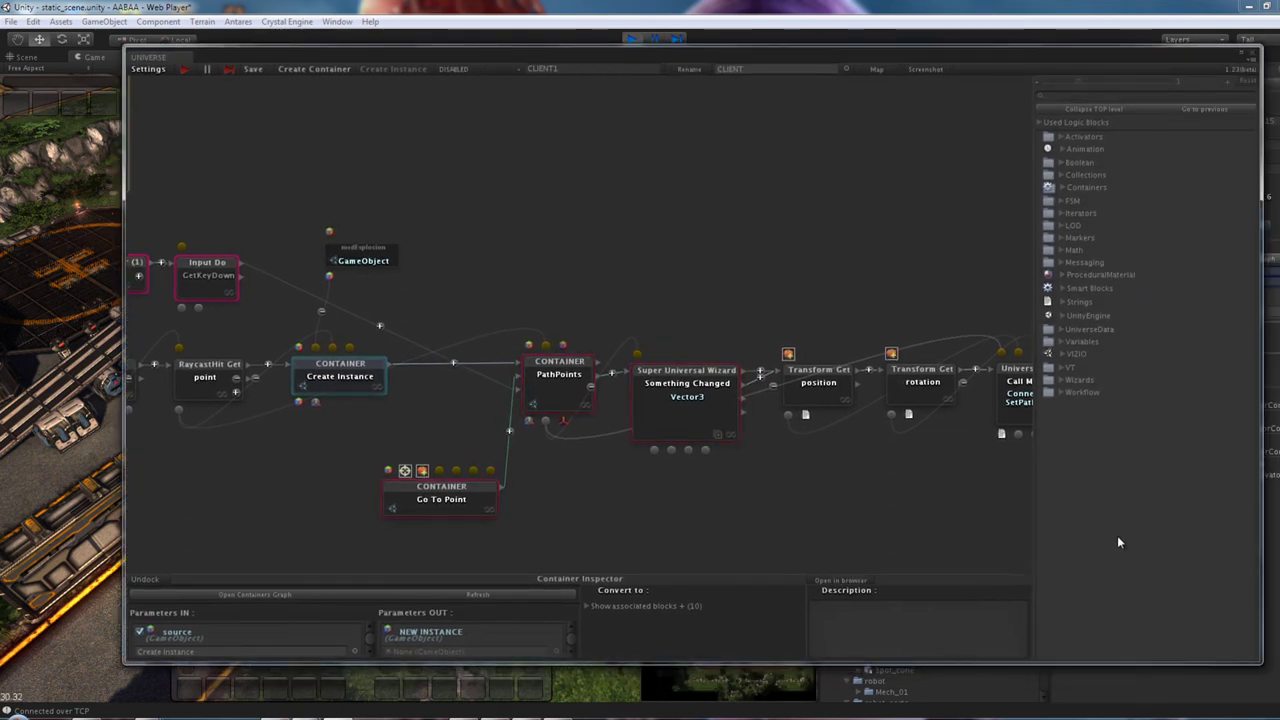
{"action": "left_click_drag", "start_coordinate": [607, 526], "coordinate": [800, 462]}
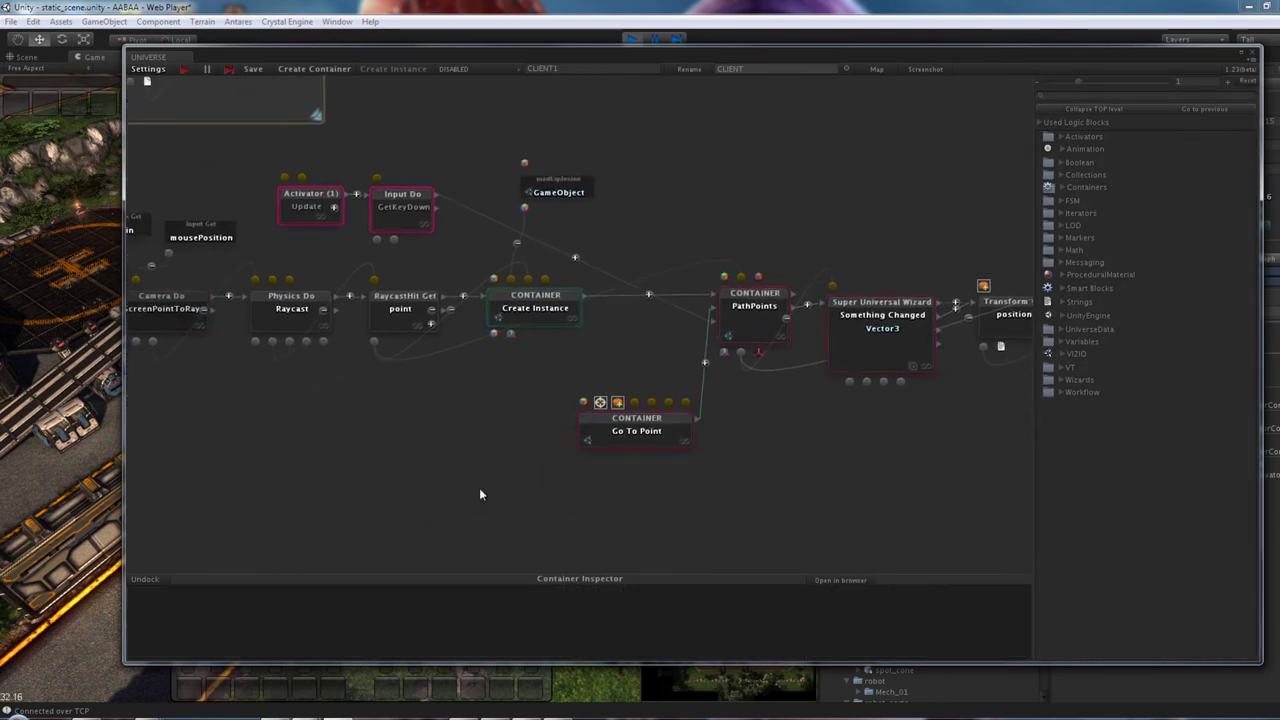
{"action": "left_click_drag", "start_coordinate": [336, 447], "coordinate": [435, 505]}
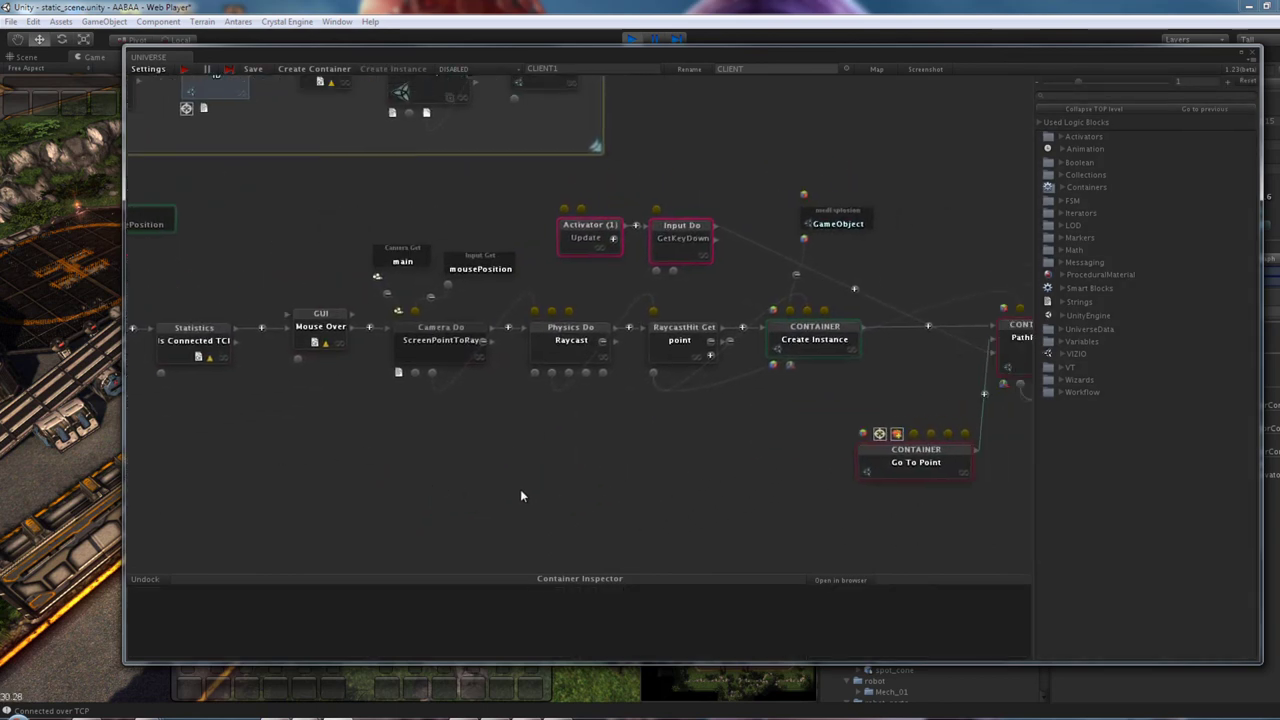
Step: Use the overview map to return to Create Instance and show its source and NEW INSTANCE parameters
{"action": "left_click", "coordinate": [875, 69]}
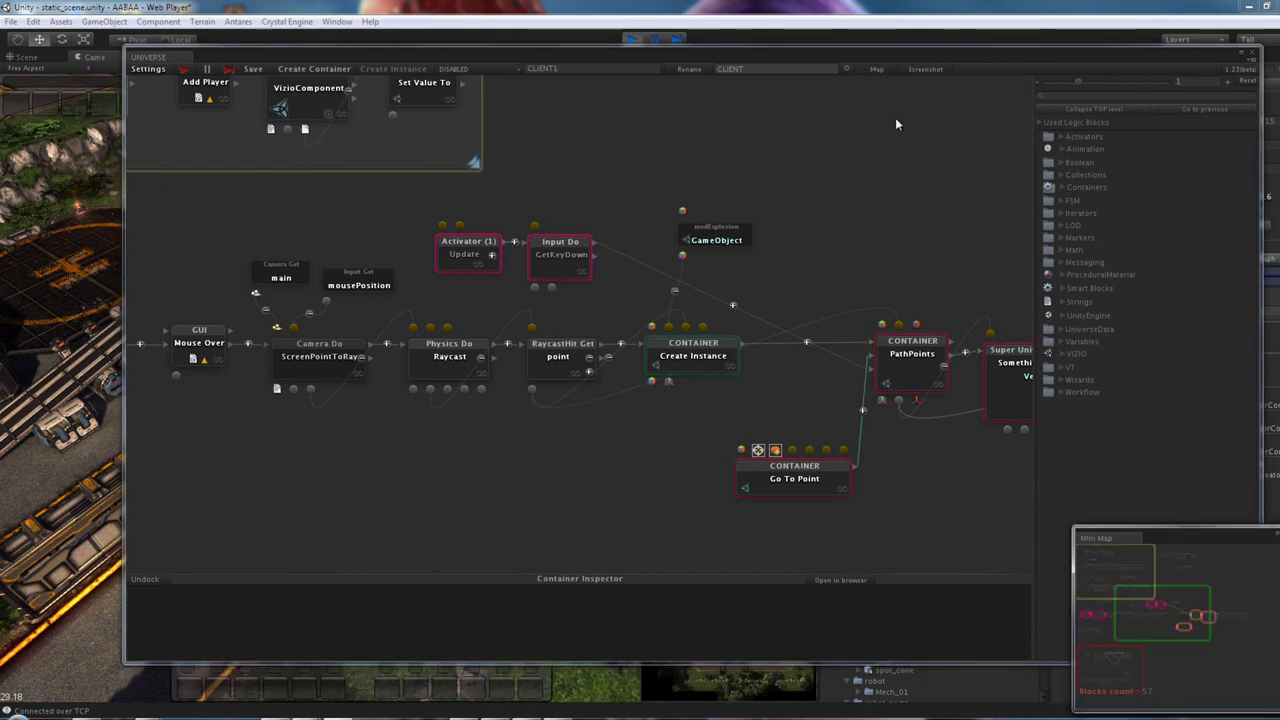
{"action": "mouse_move", "coordinate": [1188, 634]}
{"action": "left_mouse_down"}
{"action": "mouse_move", "coordinate": [1129, 590]}
{"action": "mouse_move", "coordinate": [1148, 647]}
{"action": "mouse_move", "coordinate": [1122, 658]}
{"action": "mouse_move", "coordinate": [1182, 631]}
{"action": "left_mouse_up"}
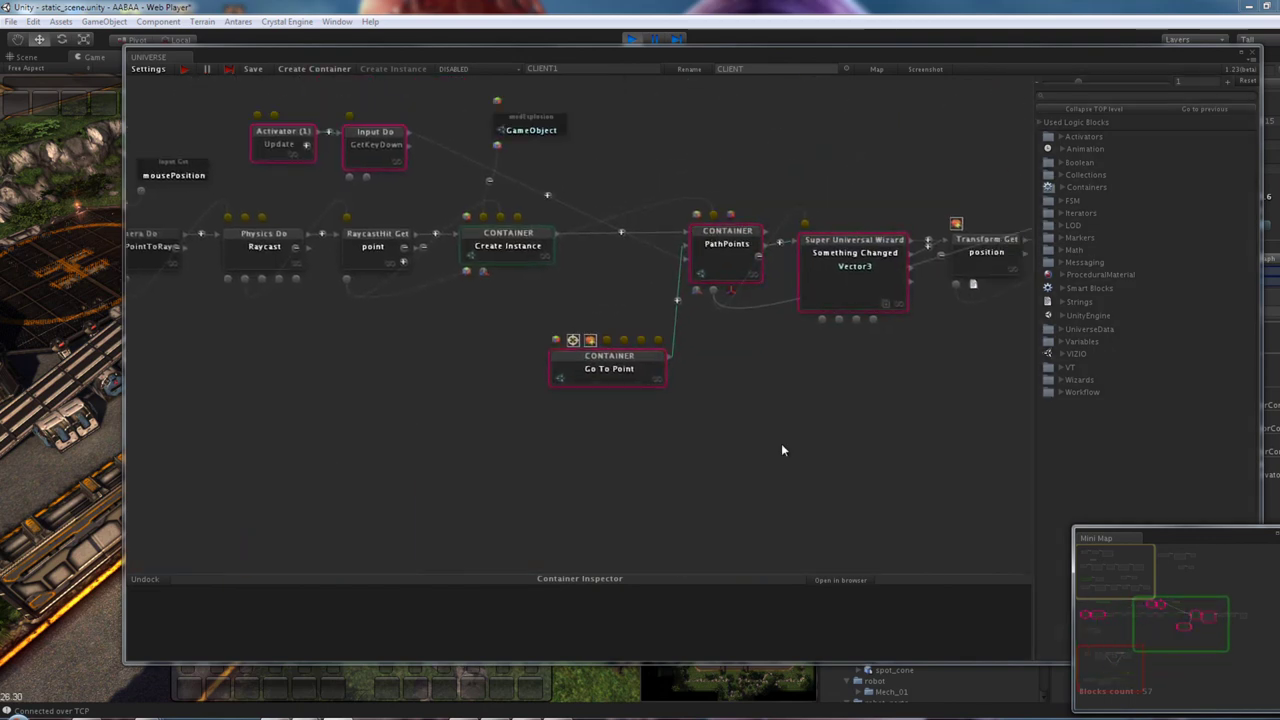
{"action": "left_click", "coordinate": [775, 458]}
{"action": "left_click_drag", "start_coordinate": [775, 458], "coordinate": [780, 500]}
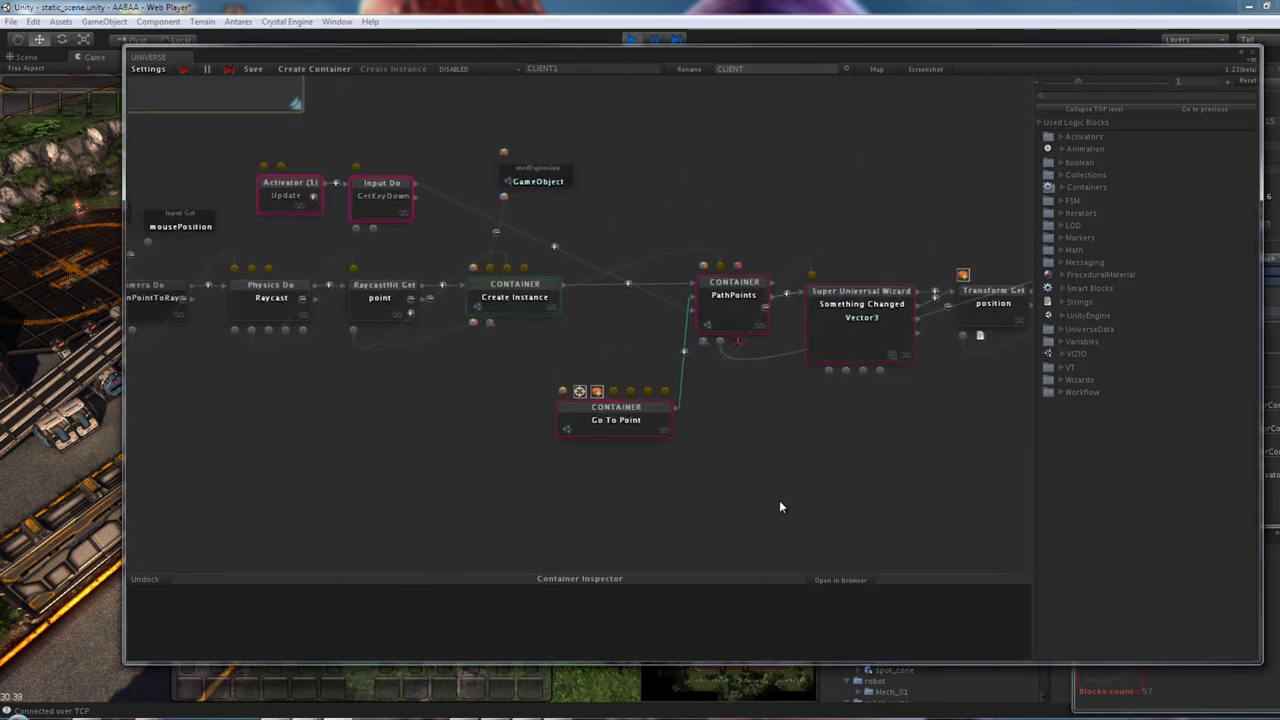
{"action": "left_click_drag", "start_coordinate": [451, 486], "coordinate": [536, 503]}
{"action": "left_click", "coordinate": [596, 324]}
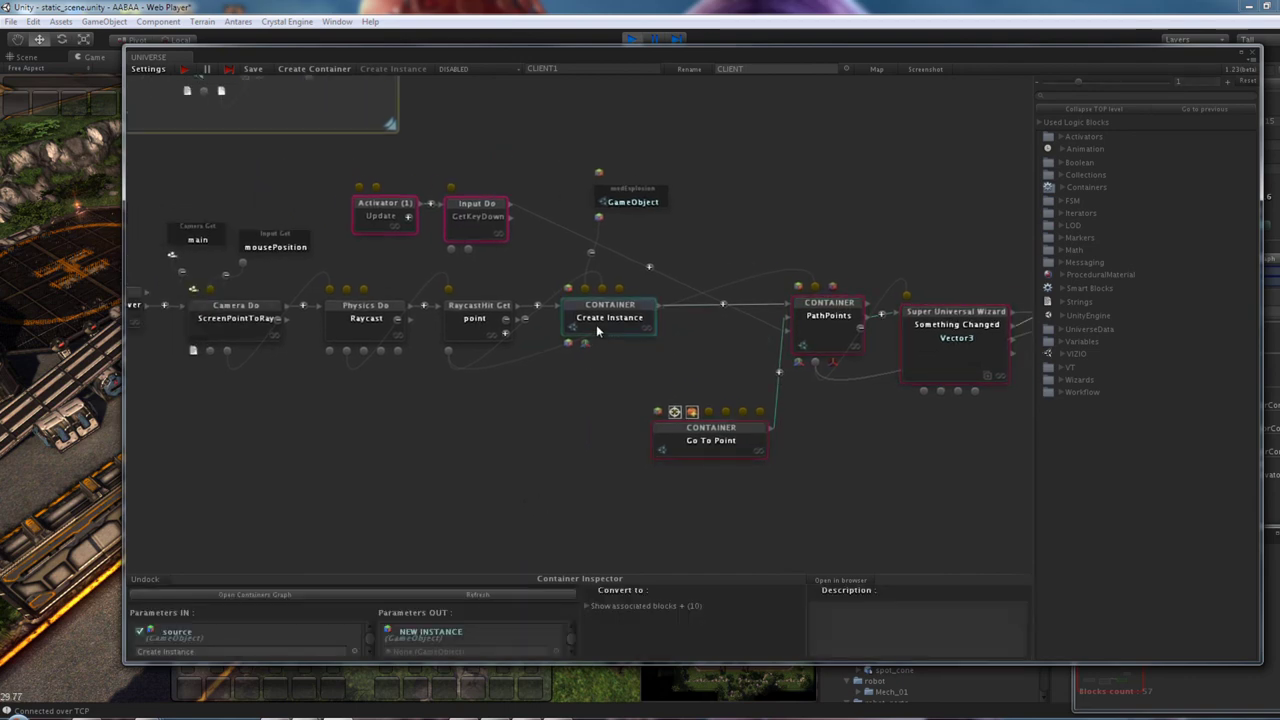
Step: Open the Create Instance container's inner graph and dock its window below the Game view
{"action": "left_click", "coordinate": [285, 595]}
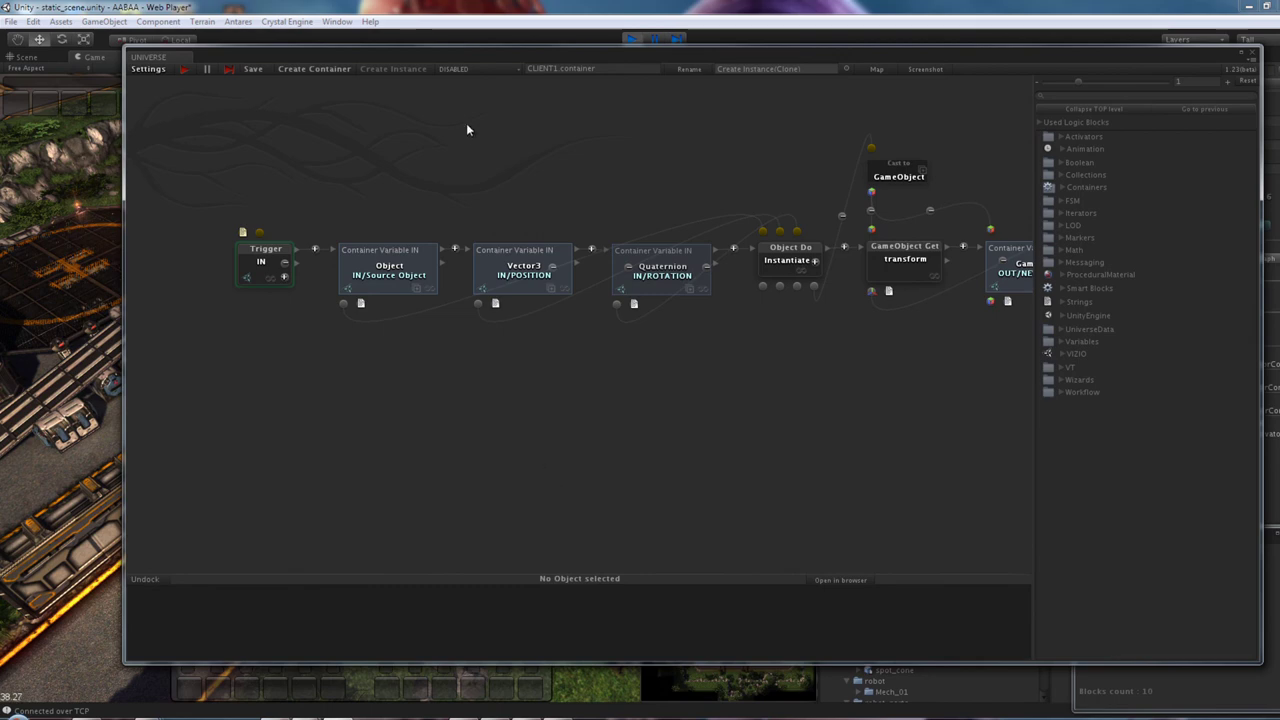
{"action": "mouse_move", "coordinate": [429, 54]}
{"action": "left_mouse_down"}
{"action": "mouse_move", "coordinate": [845, 102]}
{"action": "mouse_move", "coordinate": [595, 382]}
{"action": "mouse_move", "coordinate": [431, 426]}
{"action": "left_mouse_up"}
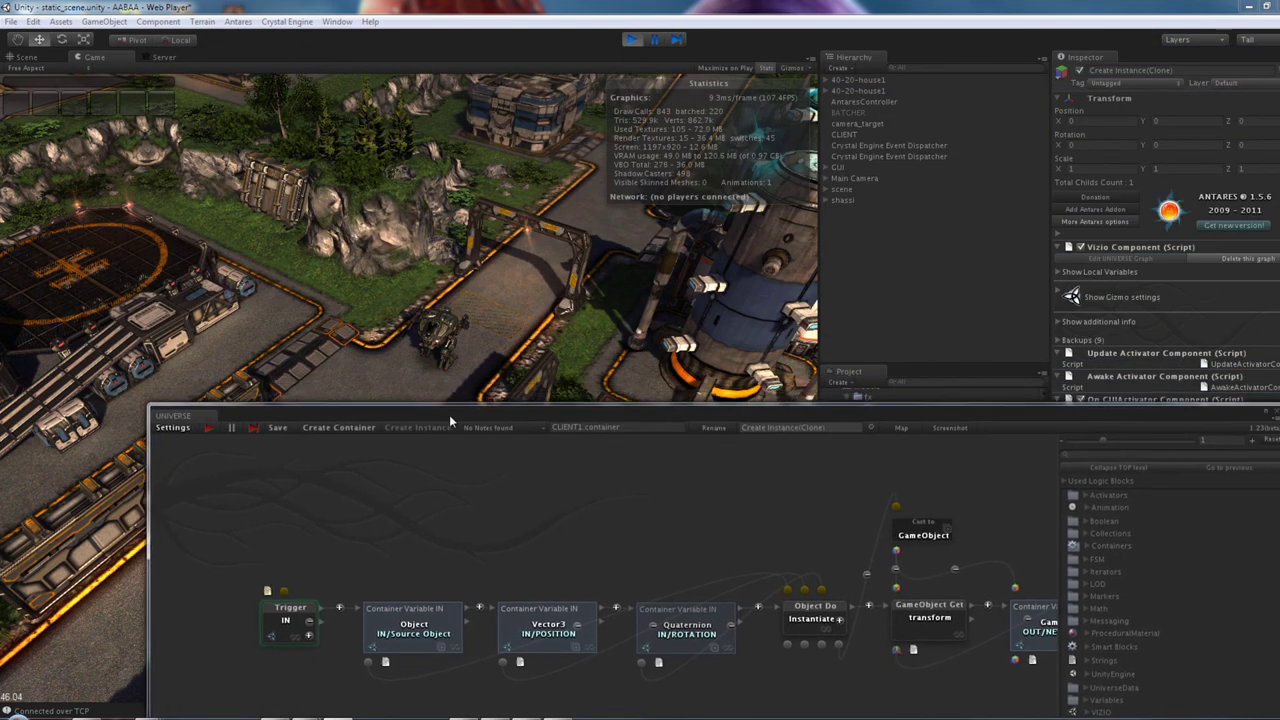
{"action": "mouse_move", "coordinate": [741, 532]}
{"action": "left_mouse_down"}
{"action": "mouse_move", "coordinate": [585, 526]}
{"action": "mouse_move", "coordinate": [657, 533]}
{"action": "left_mouse_up"}
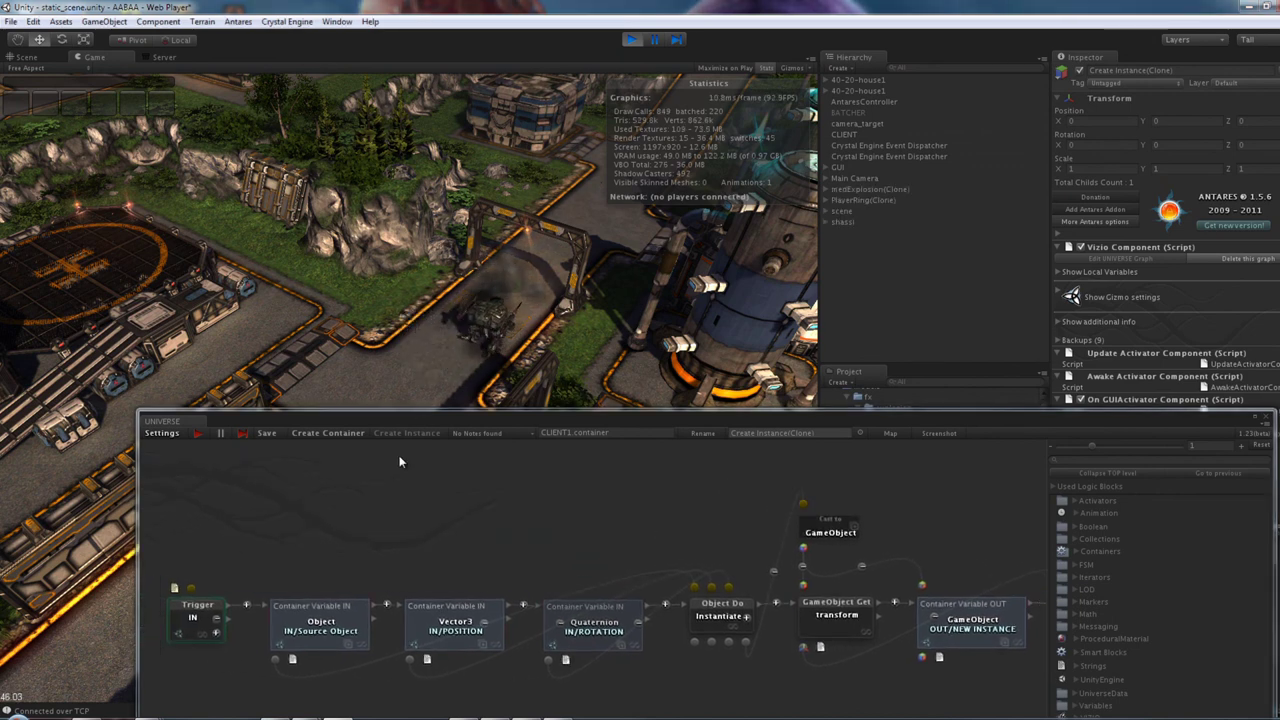
Step: Click ground points in the running game to spawn medExplosion blasts, then enlarge the graph window again
{"action": "left_click", "coordinate": [423, 373]}
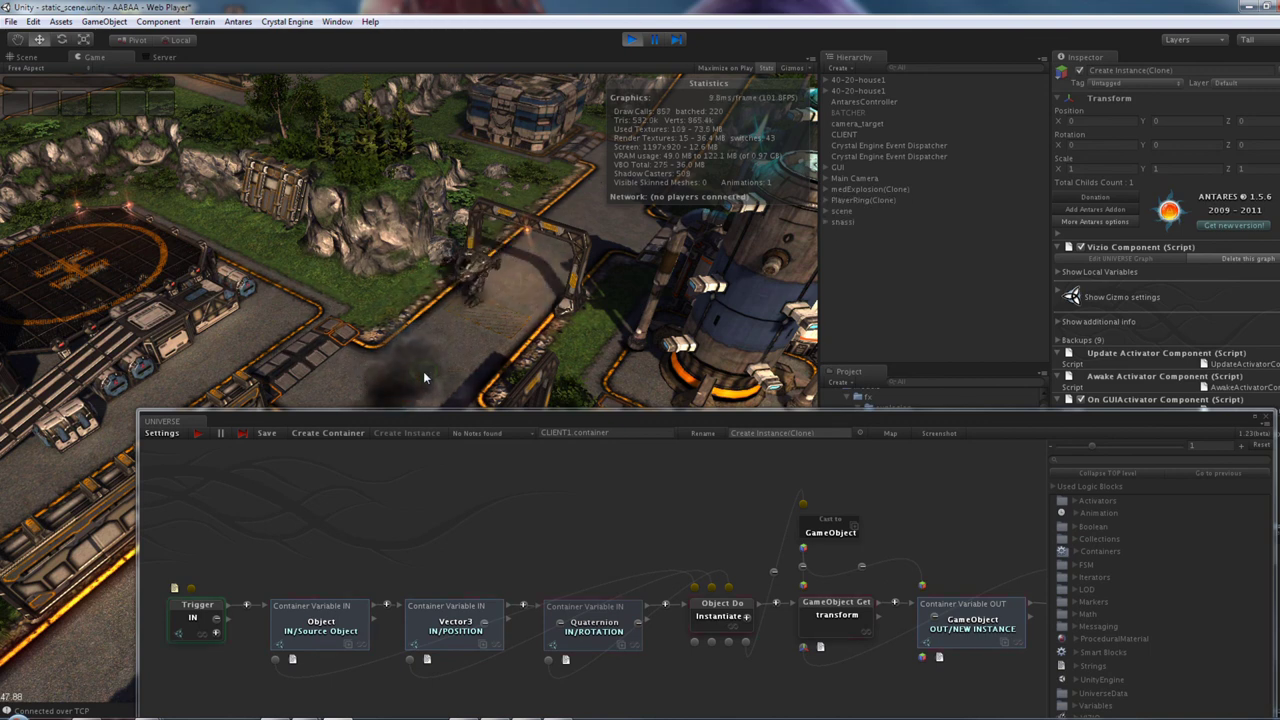
{"action": "left_click", "coordinate": [504, 323]}
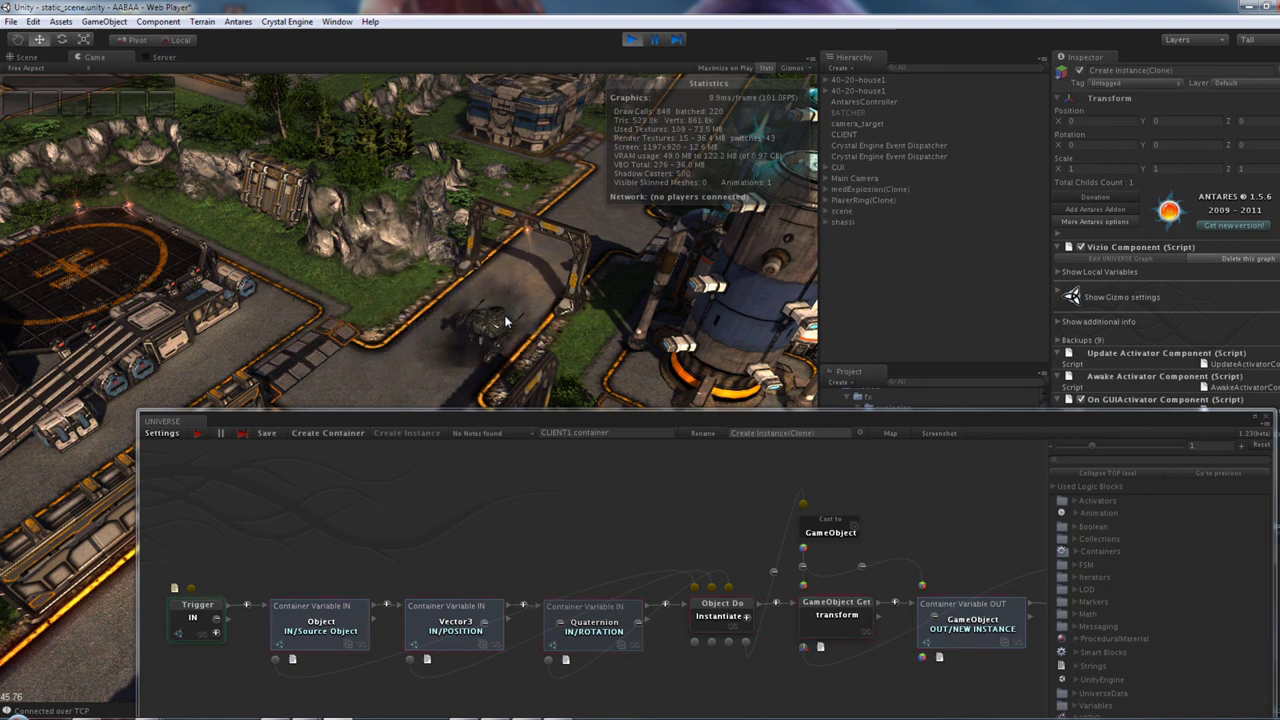
{"action": "left_click", "coordinate": [537, 267]}
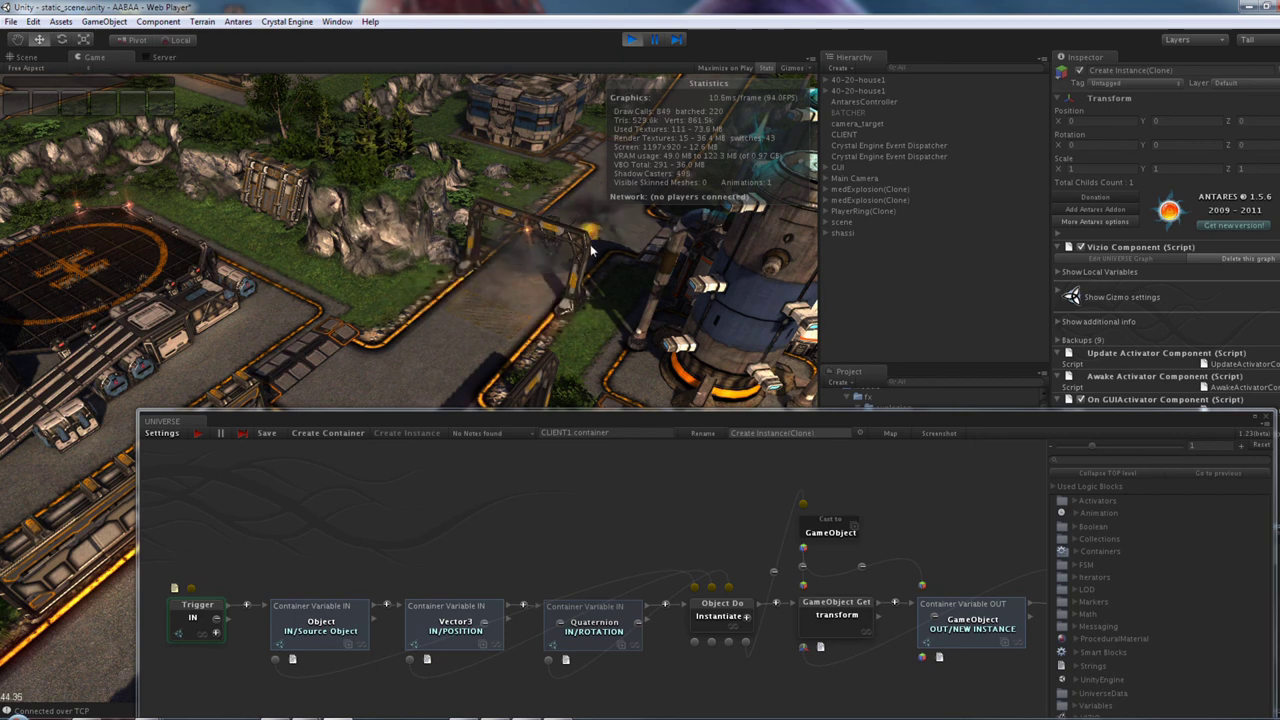
{"action": "left_click", "coordinate": [502, 289]}
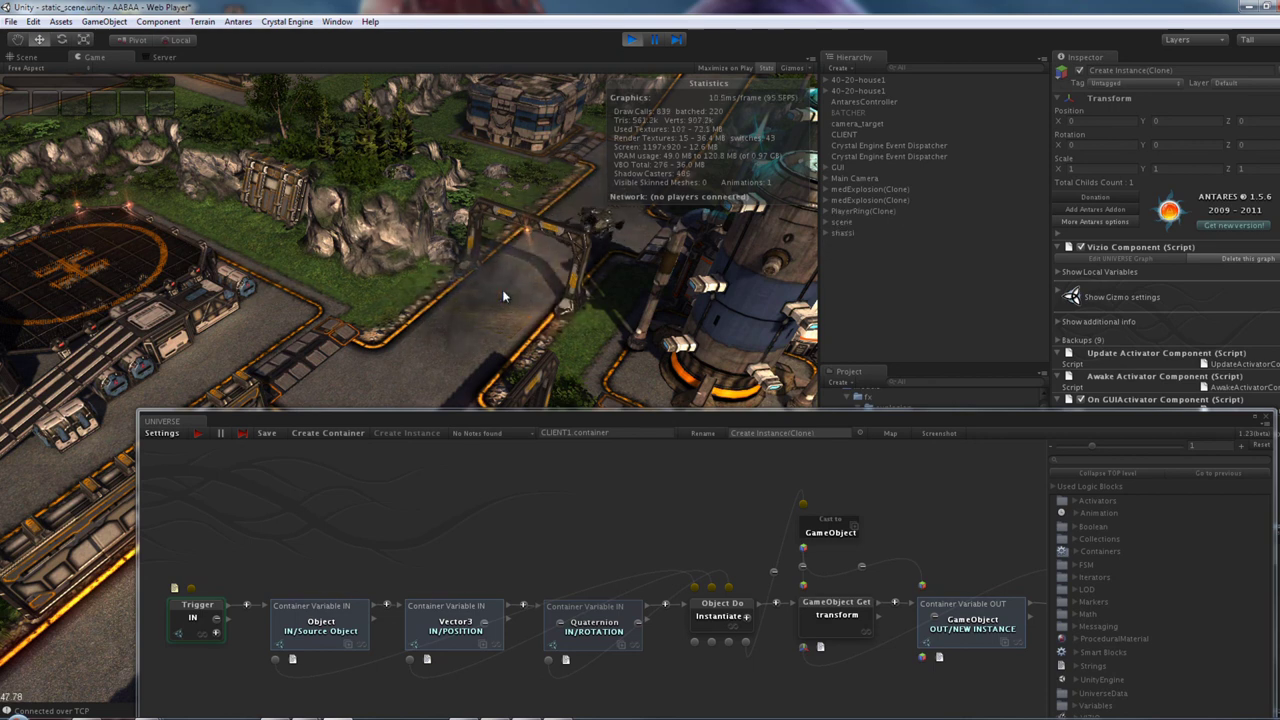
{"action": "left_click", "coordinate": [502, 290]}
{"action": "left_click", "coordinate": [474, 331]}
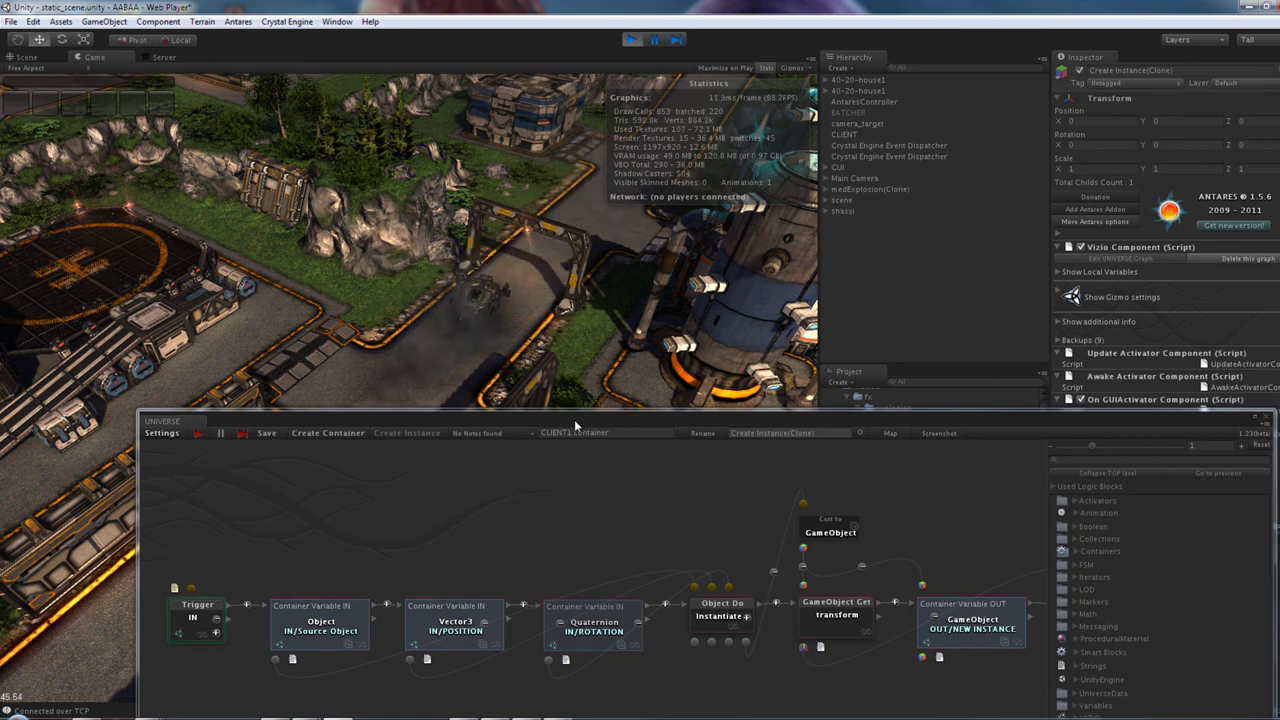
{"action": "left_click_drag", "start_coordinate": [574, 419], "coordinate": [676, 109]}
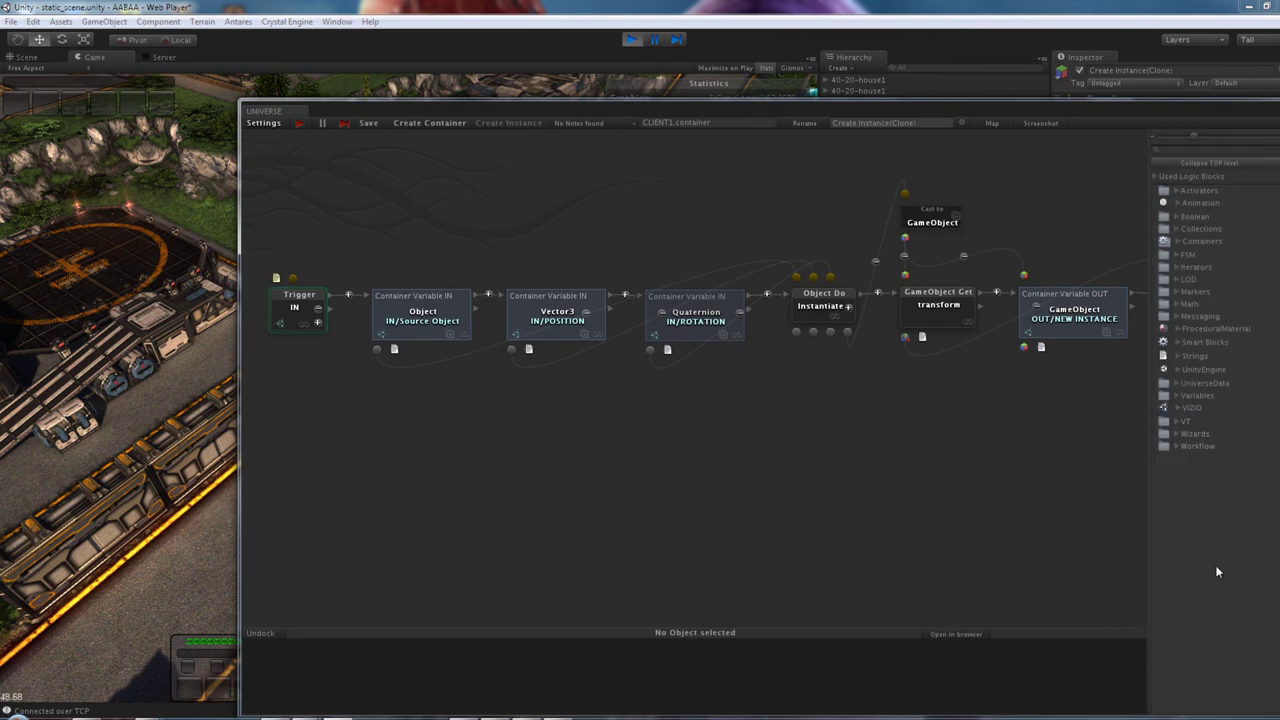
{"action": "left_click_drag", "start_coordinate": [1120, 120], "coordinate": [1048, 101]}
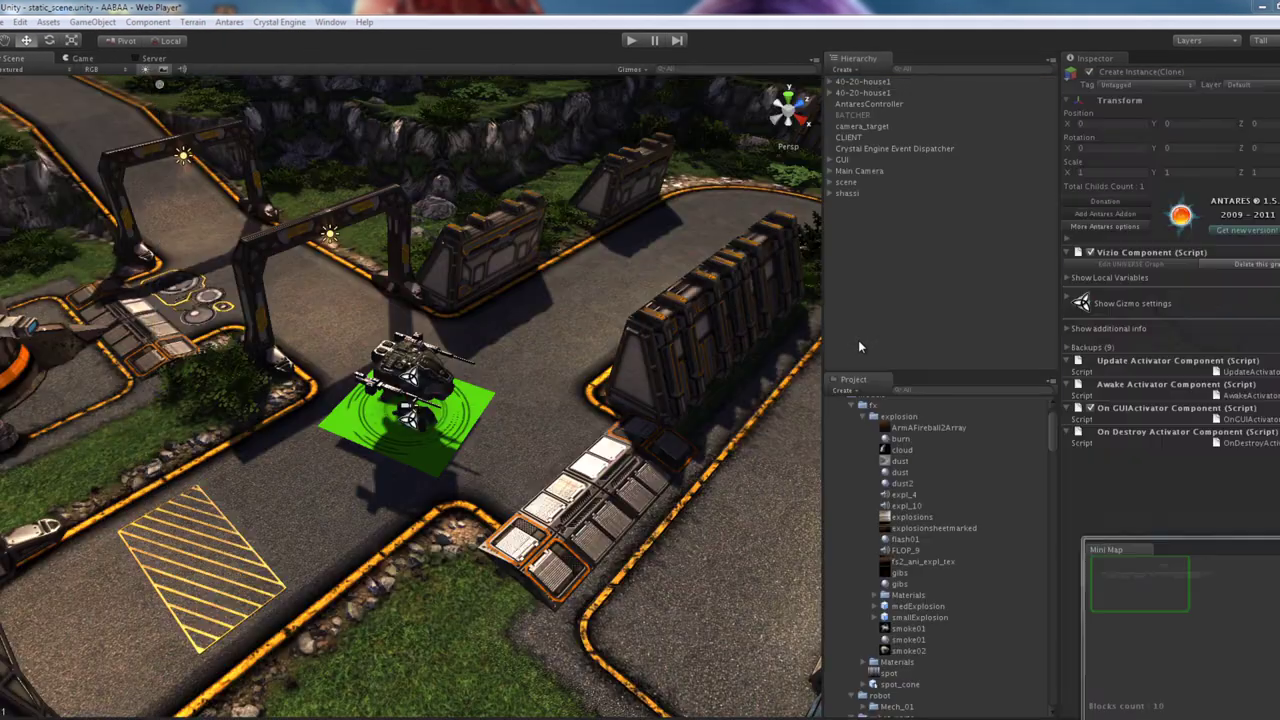
Step: Select CLIENT in the Hierarchy and reopen its graph via Edit UNIVERSE Graph in the Vizio Component
{"action": "left_click", "coordinate": [846, 138]}
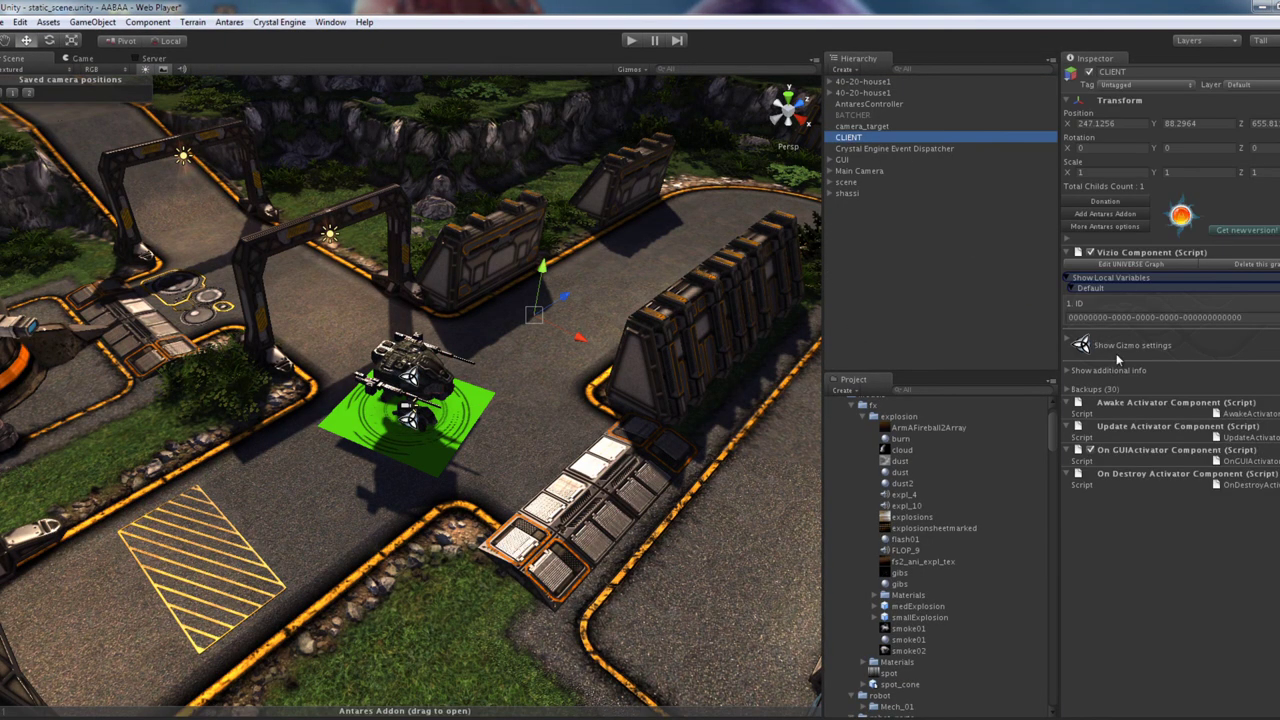
{"action": "left_click", "coordinate": [1119, 261]}
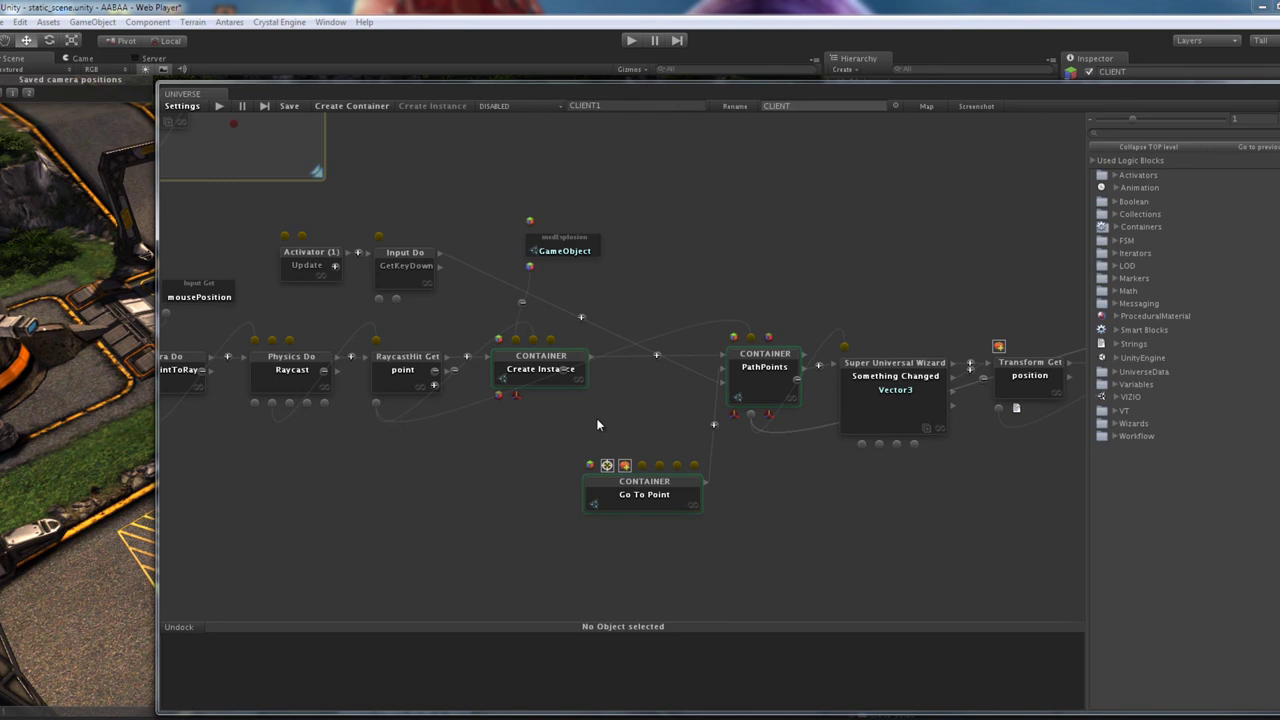
{"action": "left_click", "coordinate": [534, 376]}
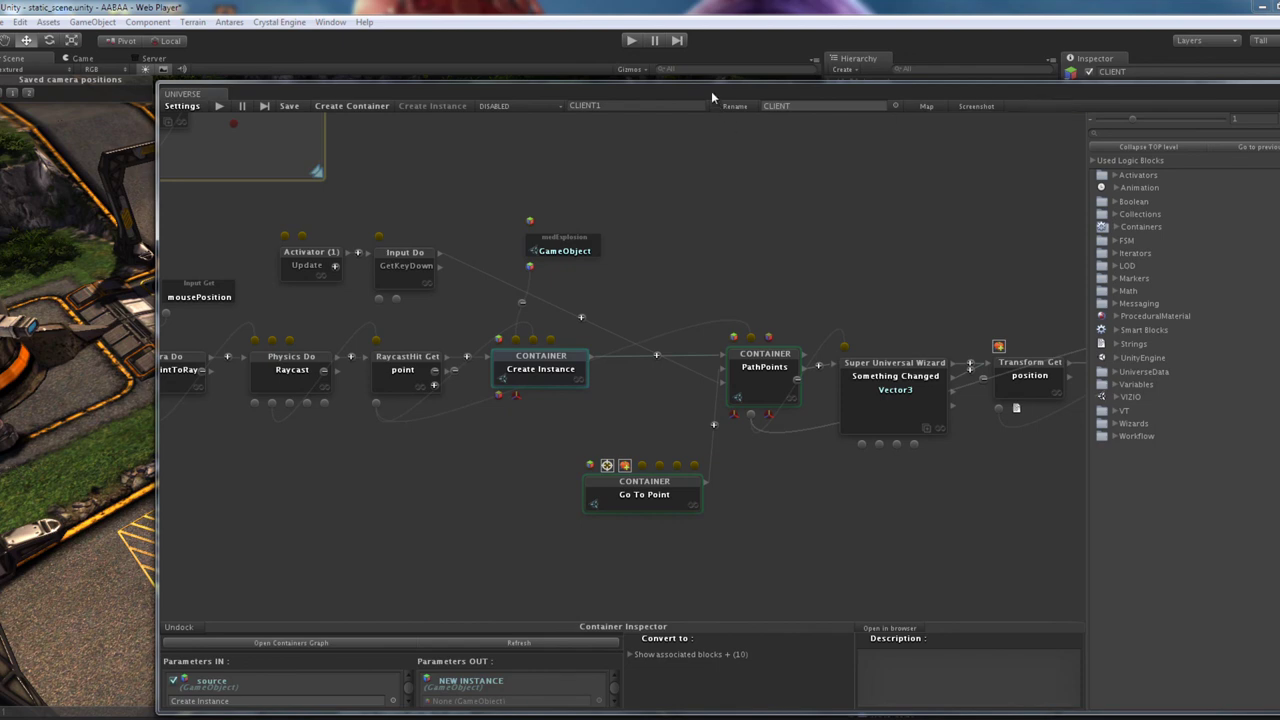
{"action": "left_click_drag", "start_coordinate": [711, 91], "coordinate": [674, 45]}
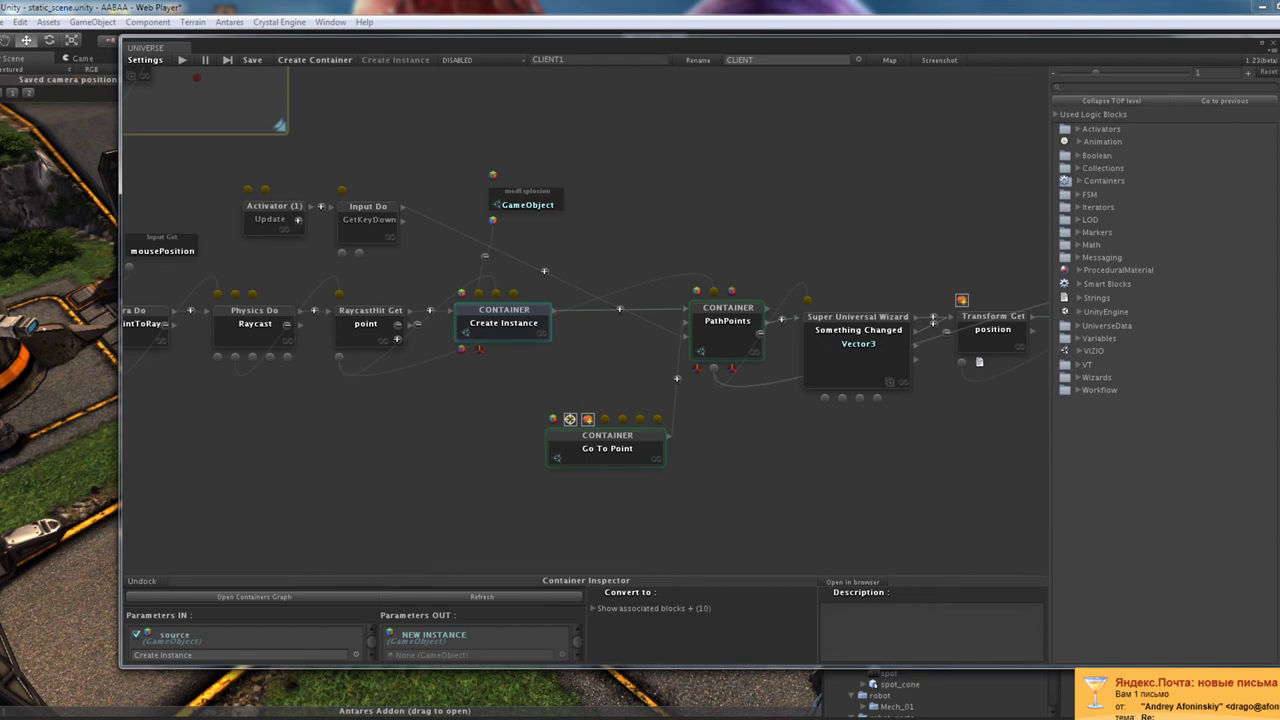
{"action": "left_click", "coordinate": [522, 466]}
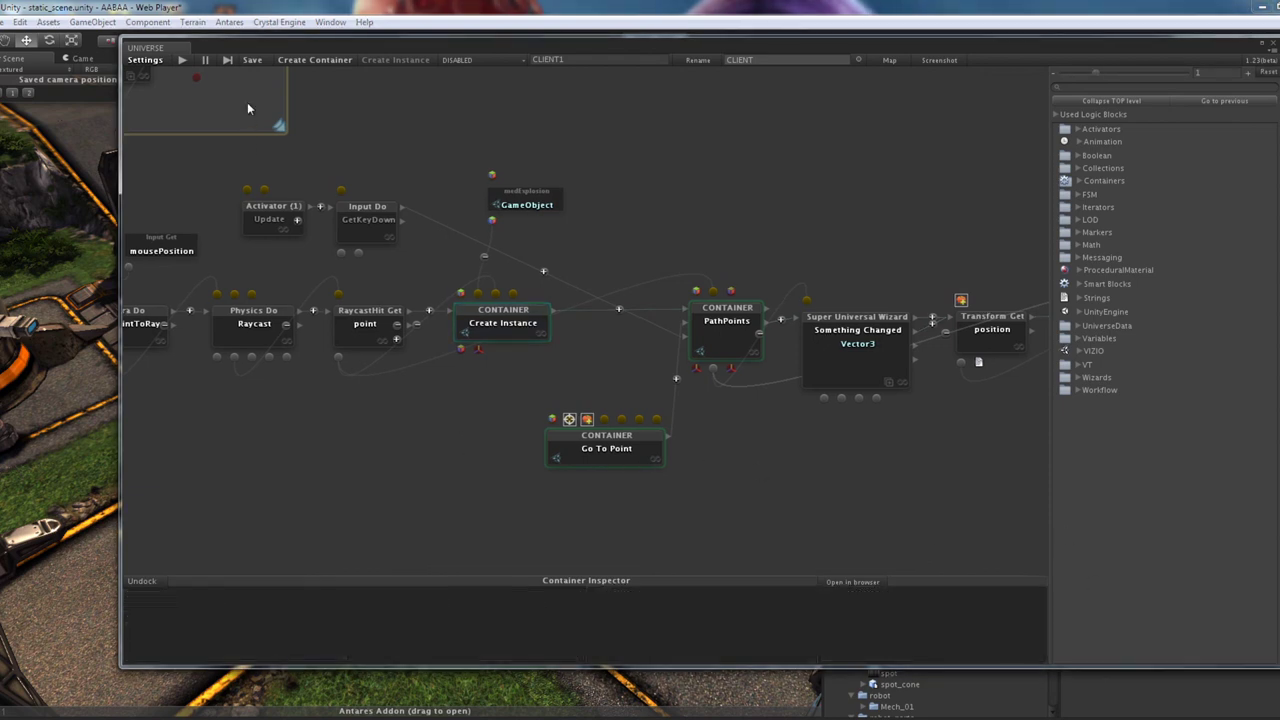